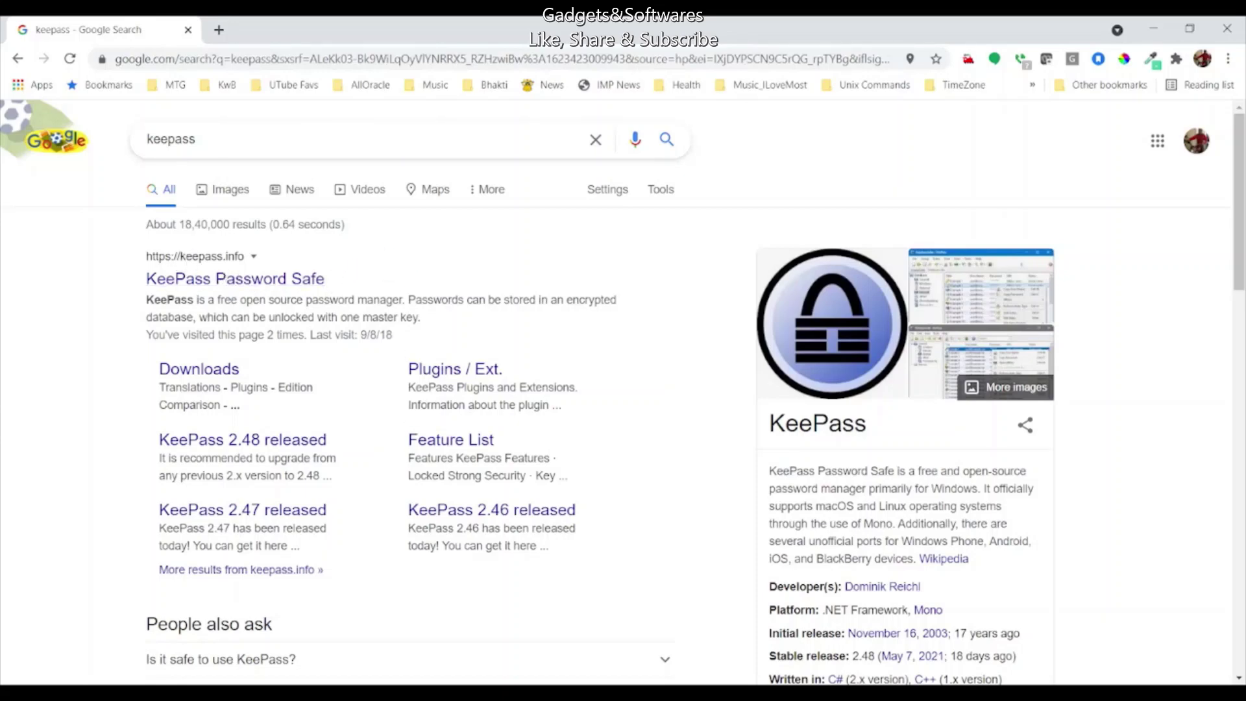
Step: Open the 'KeePass Password Safe' search result to load keepass.info
scroll(891, 508, "down", 1)
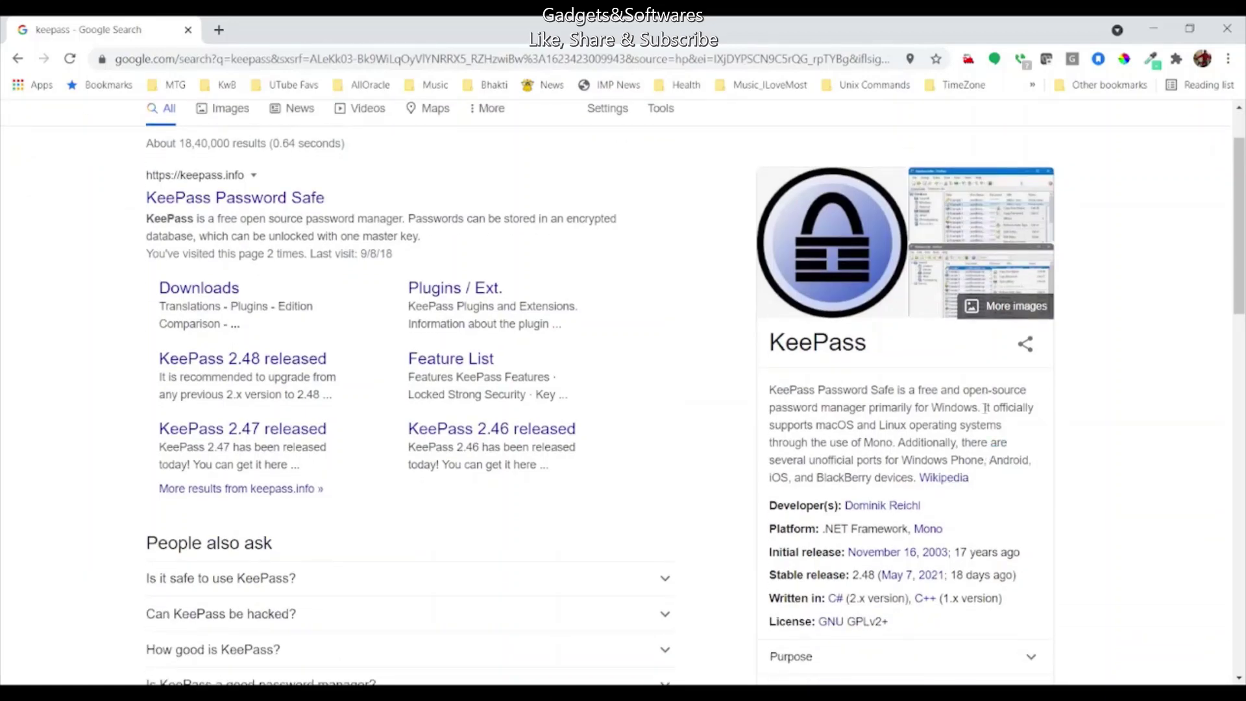
key("ctrl+plus")
key("ctrl+plus")
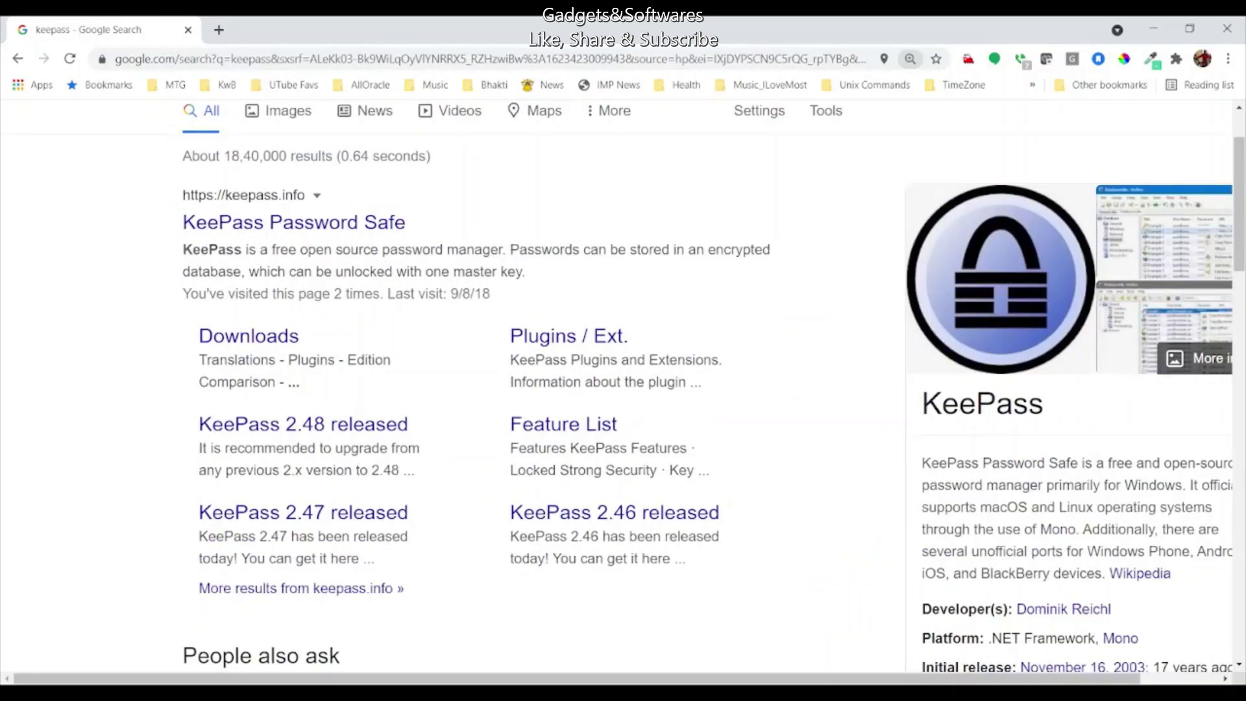
left_click_drag(1031, 679, 1108, 677)
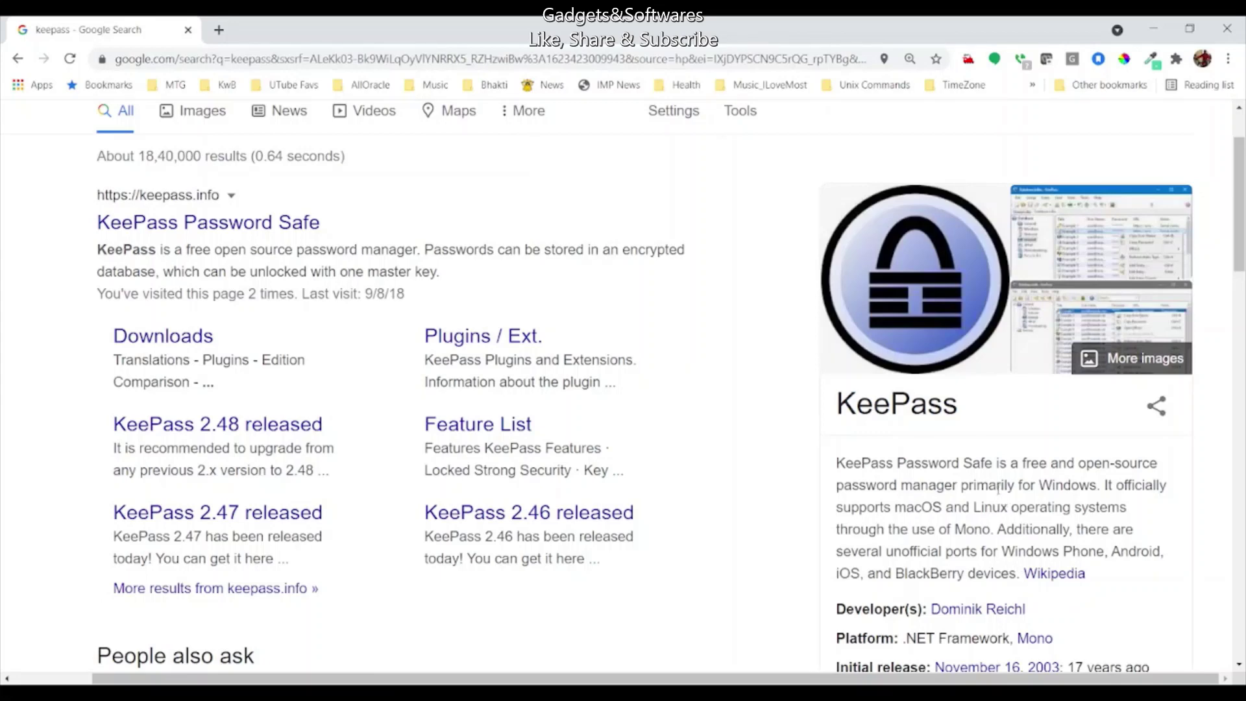
key("ctrl+minus")
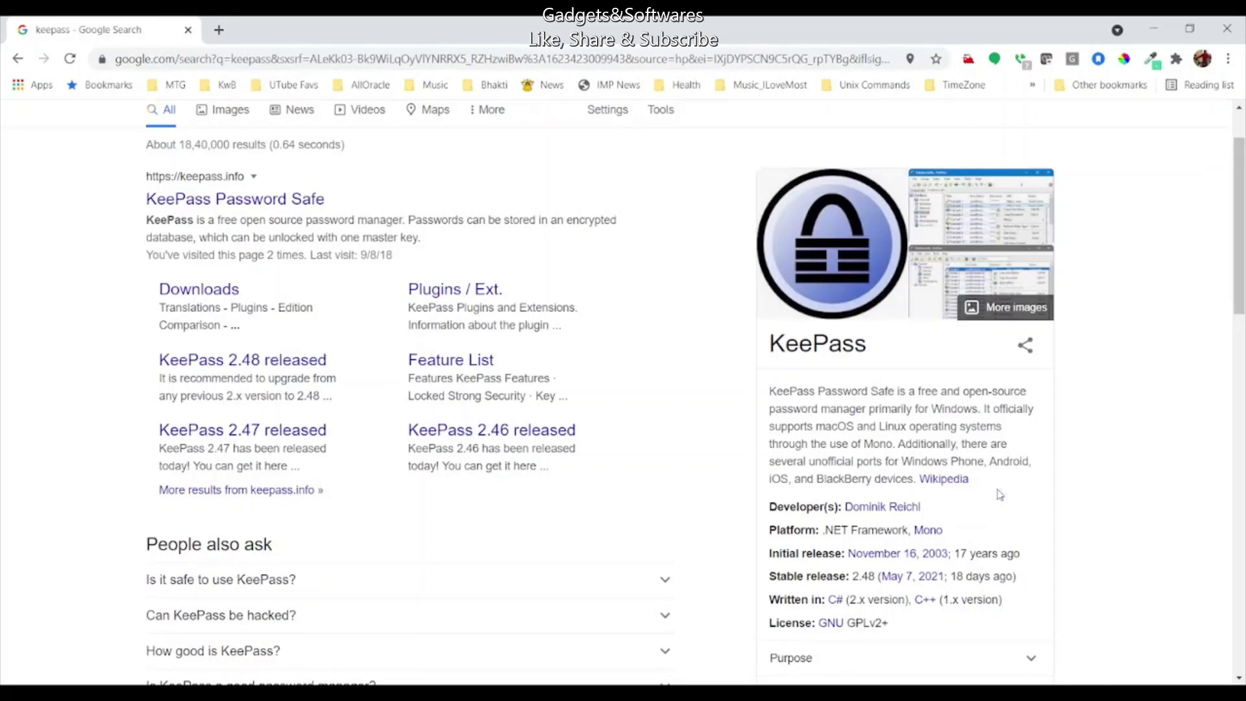
left_click(217, 201)
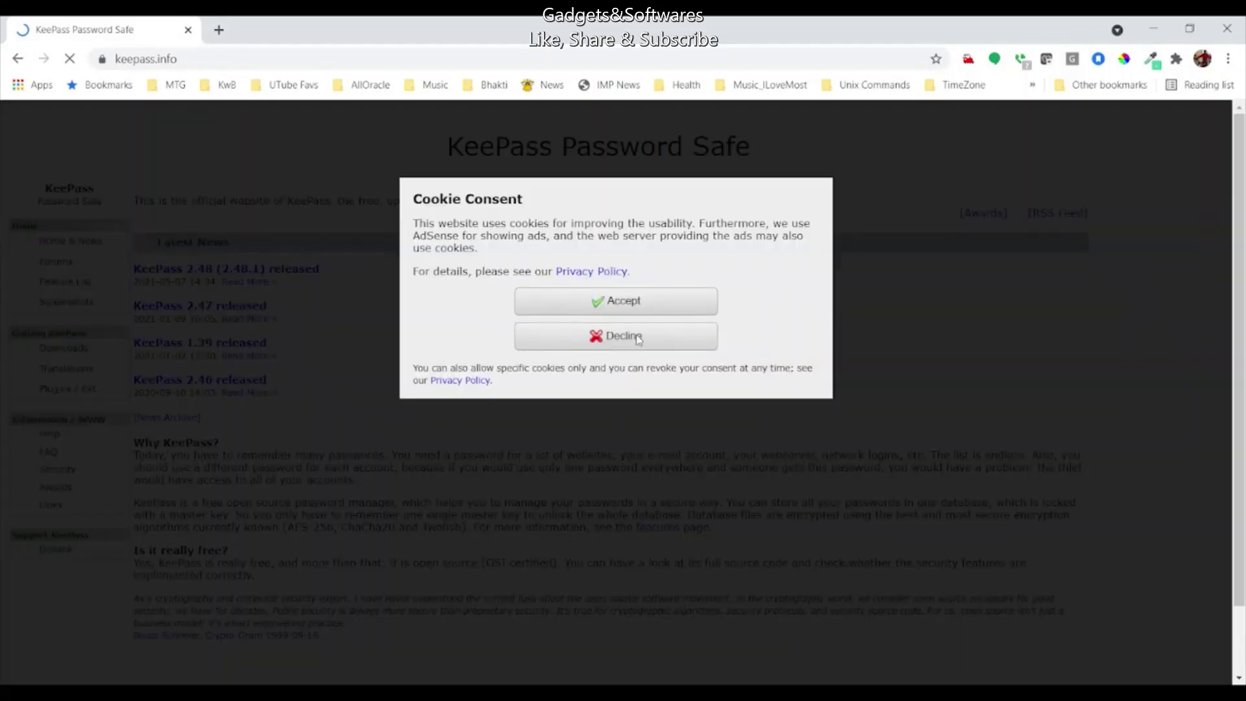
Step: Accept the site's cookies and open the 'KeePass 2.48 (2.48.1) released' news page
left_click(643, 301)
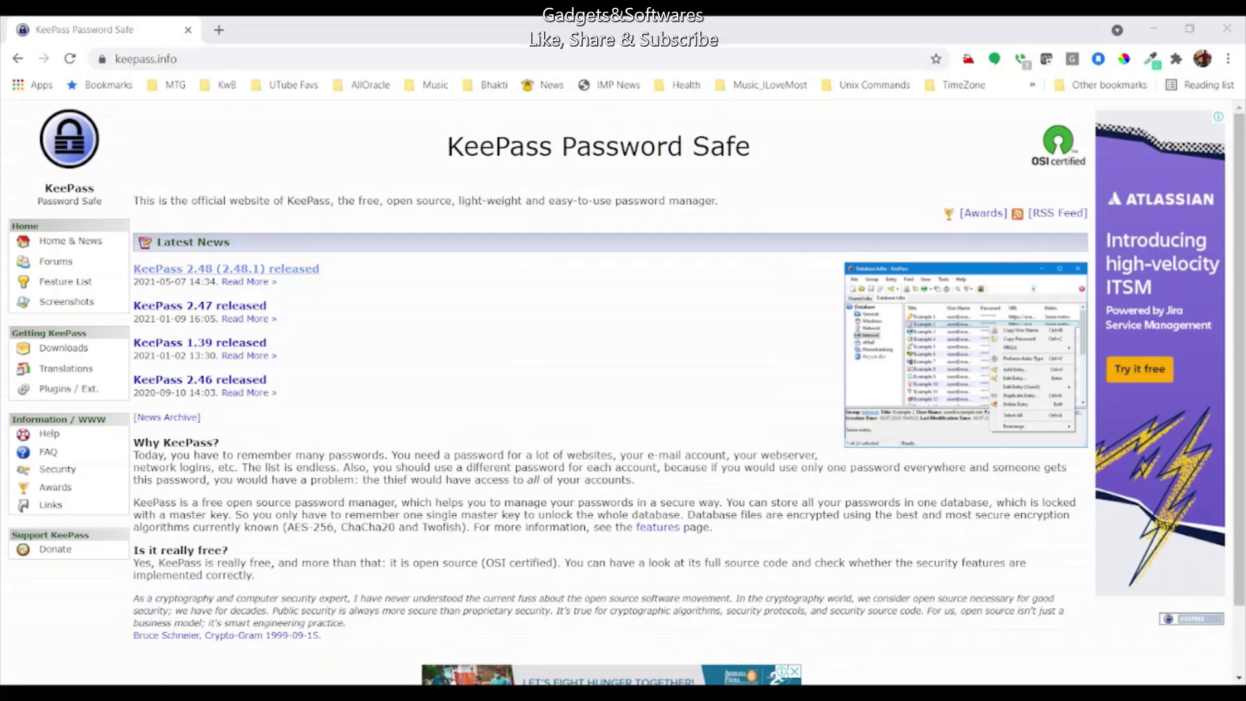
left_click(227, 269)
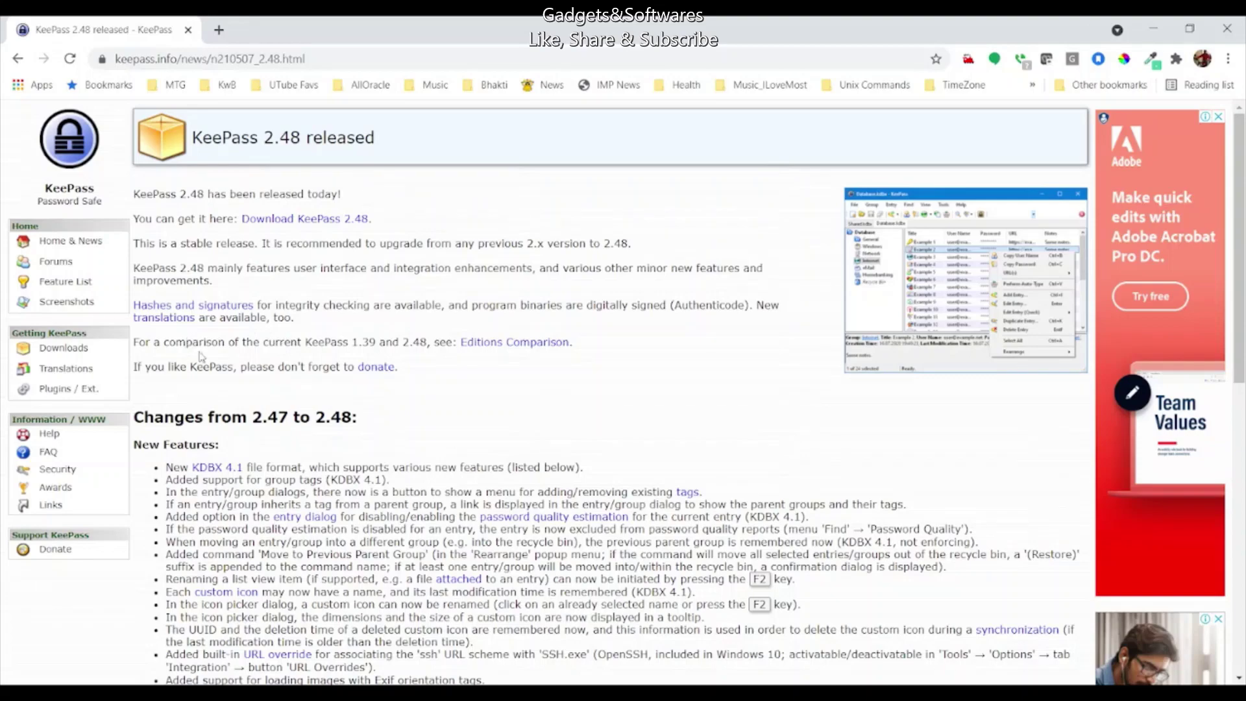
Step: Skim the 2.48 release notes, then follow the 'Download KeePass 2.48' link
scroll(517, 404, "down", 3)
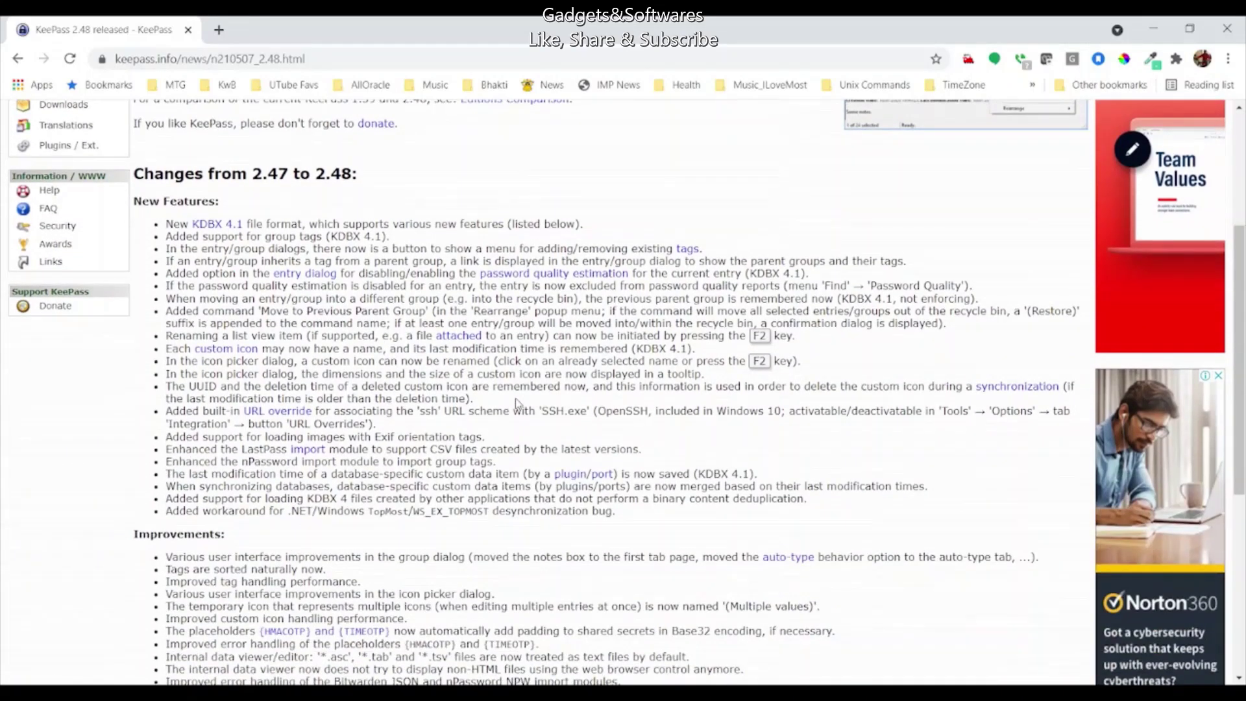
scroll(515, 402, "down", 5)
scroll(516, 400, "down", 2)
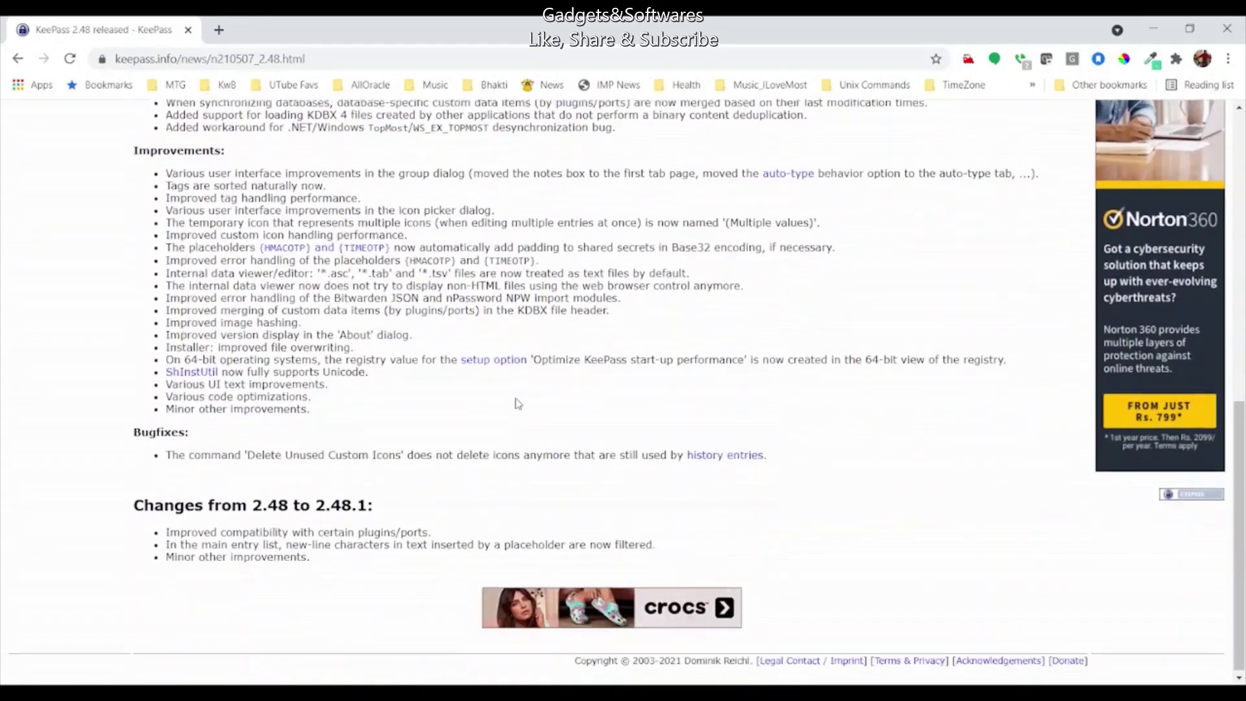
scroll(516, 399, "up", 6)
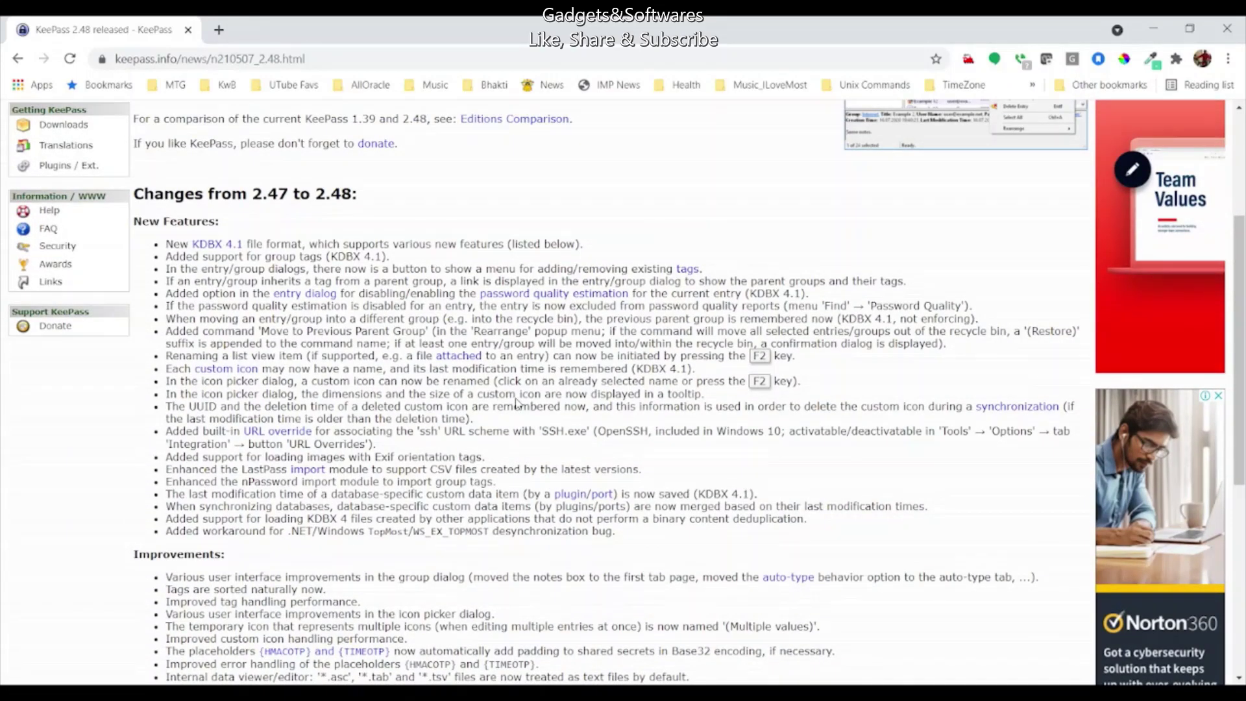
scroll(517, 403, "up", 4)
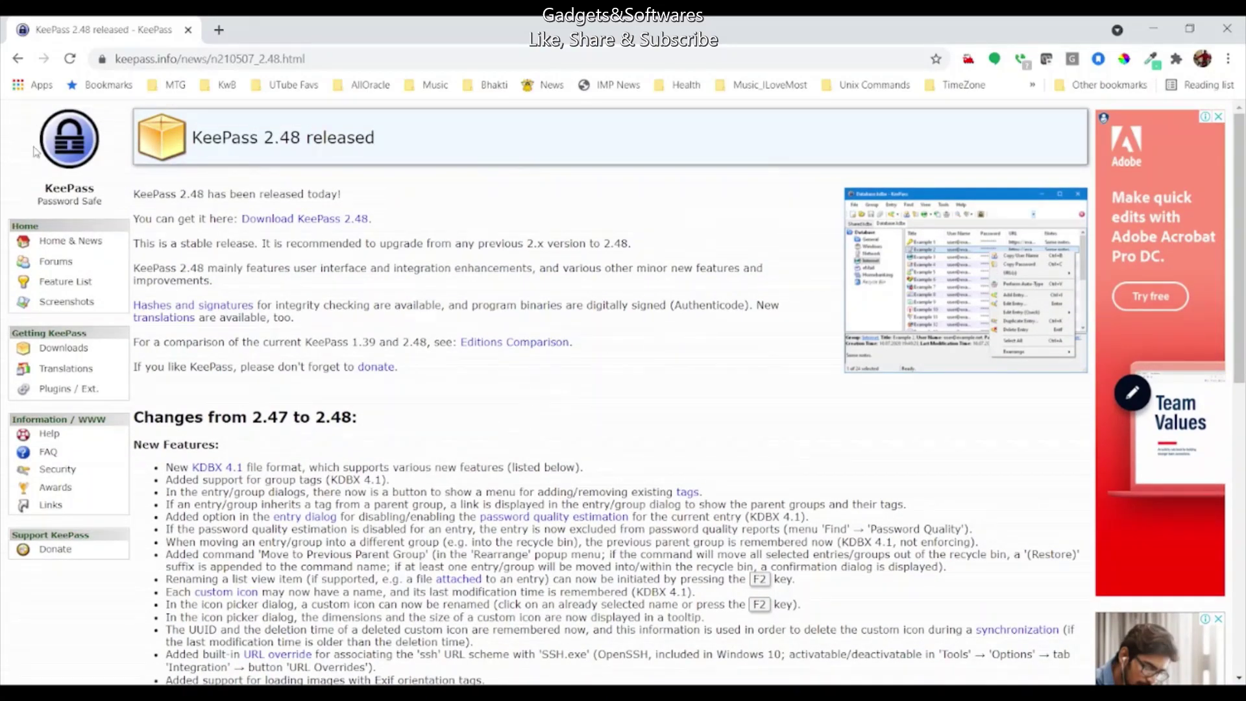
left_click(315, 219)
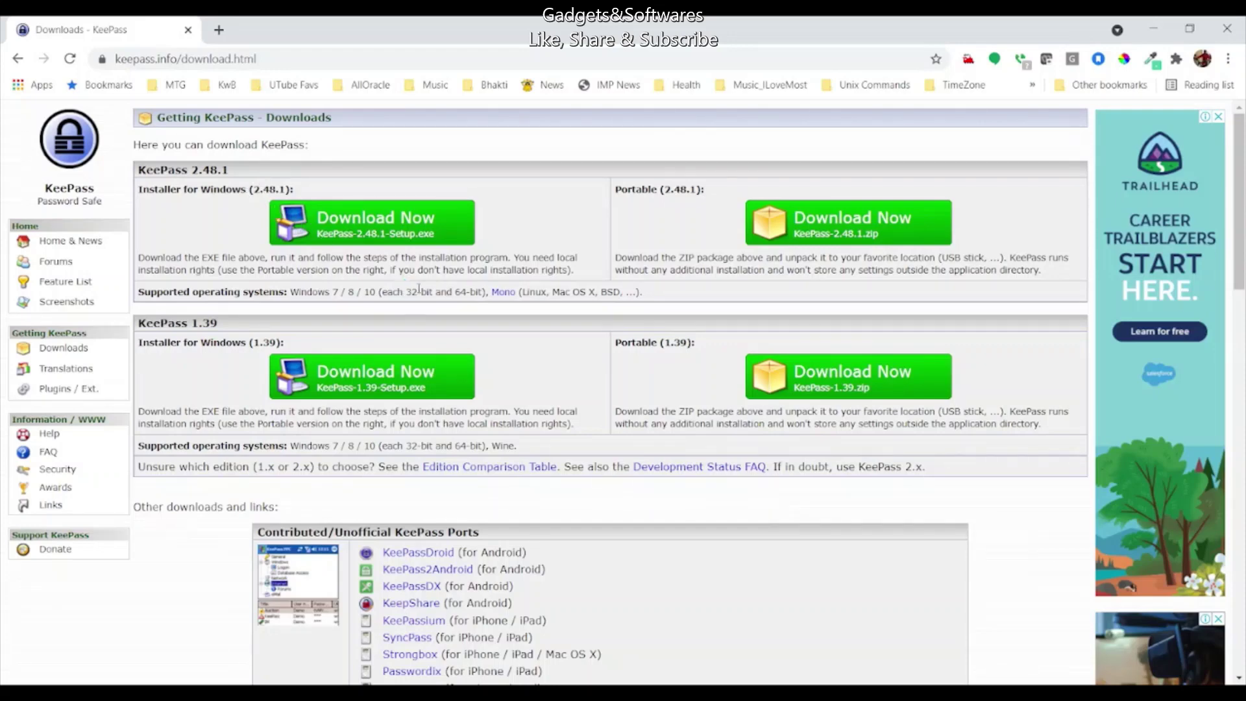
scroll(462, 297, "down", 5)
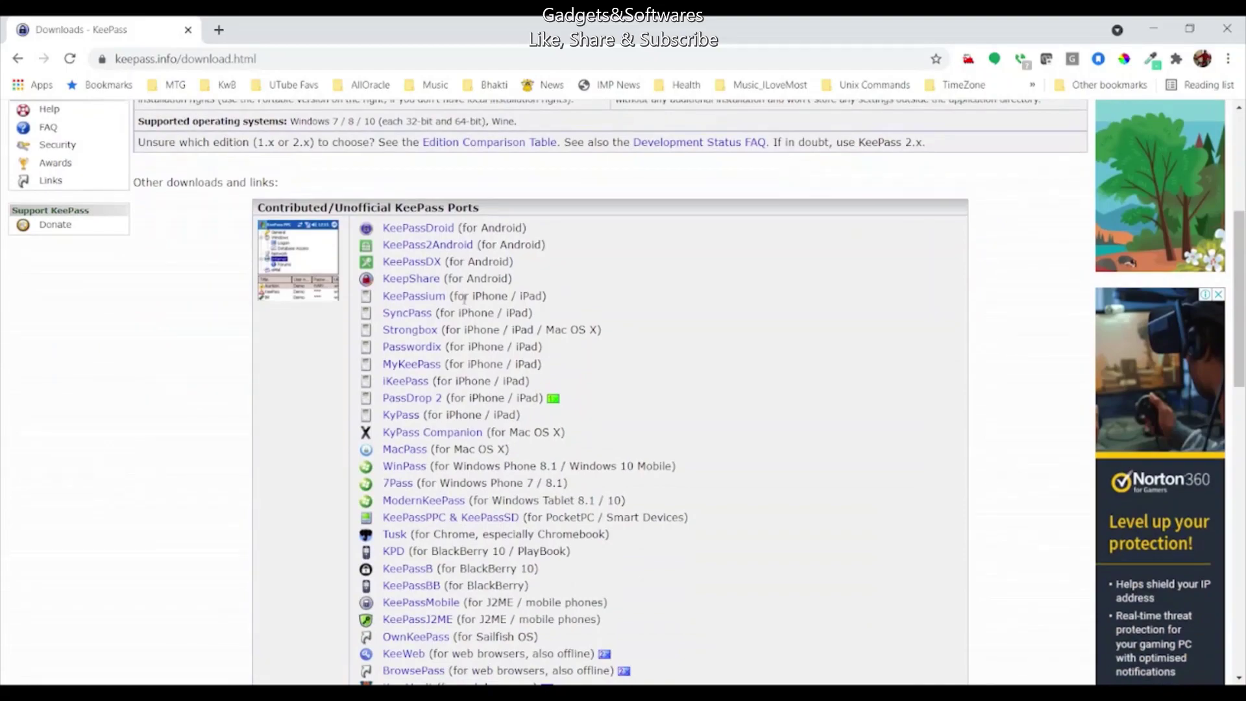
scroll(464, 299, "down", 11)
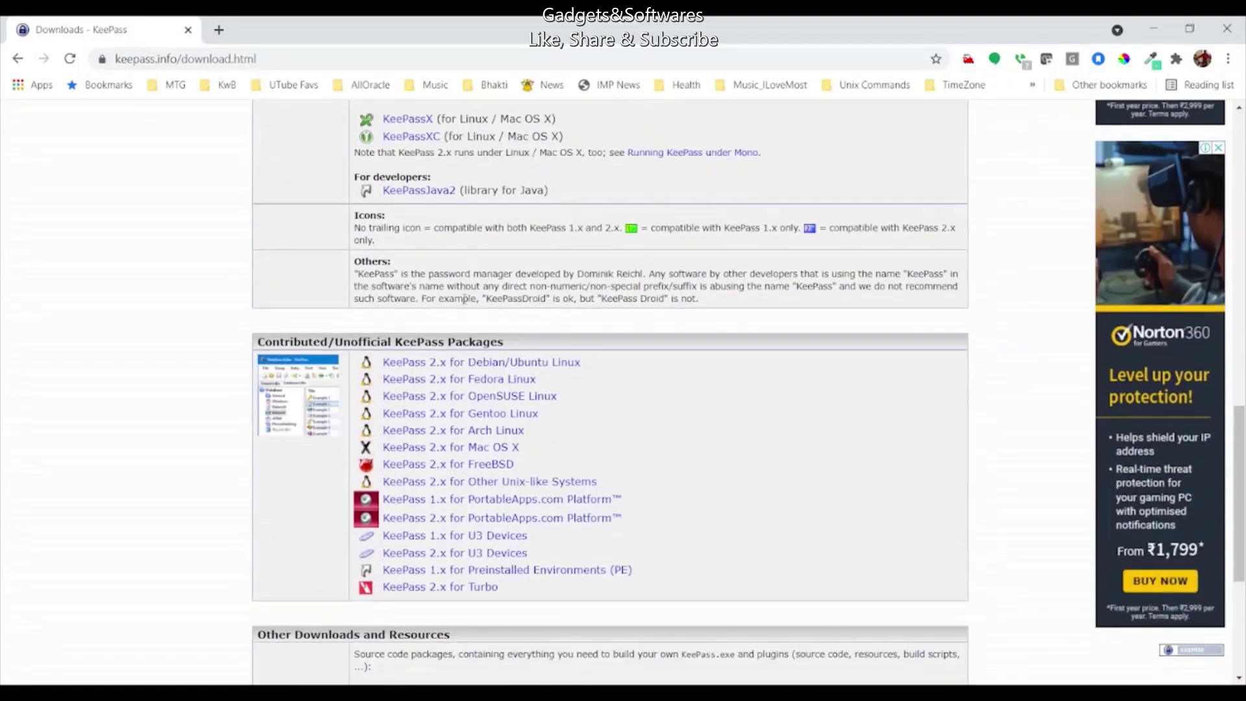
scroll(464, 299, "down", 5)
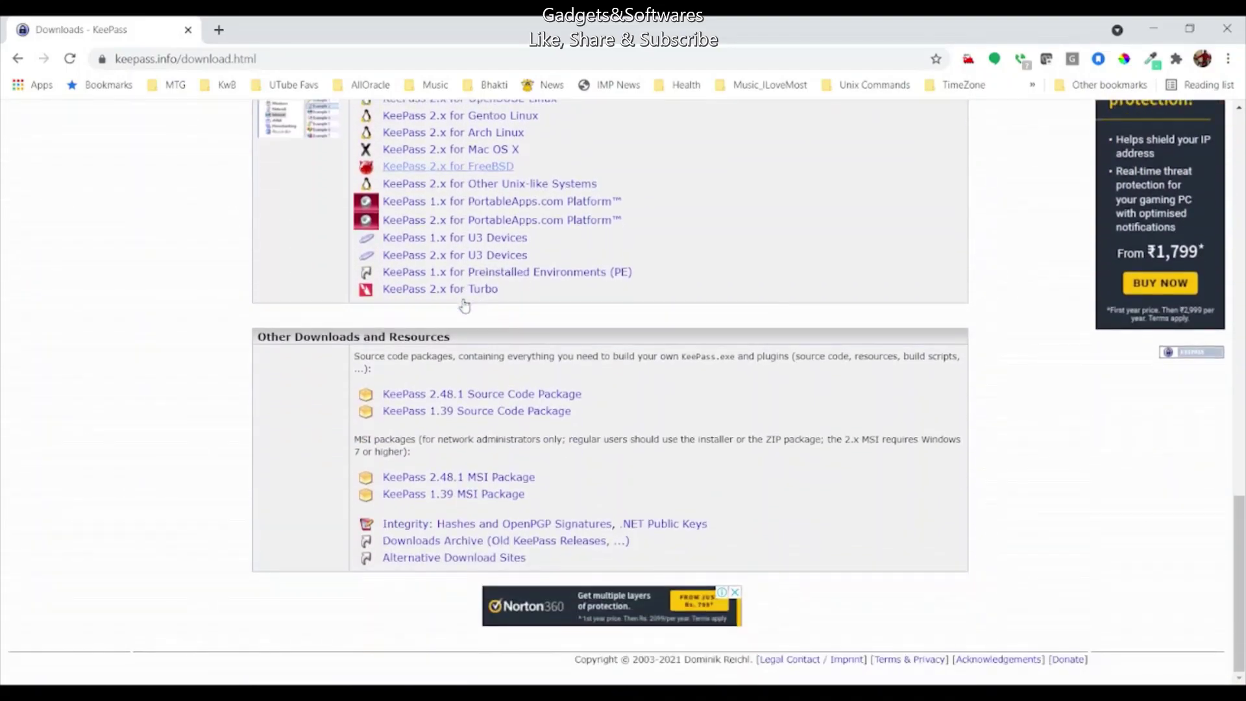
scroll(465, 305, "up", 20)
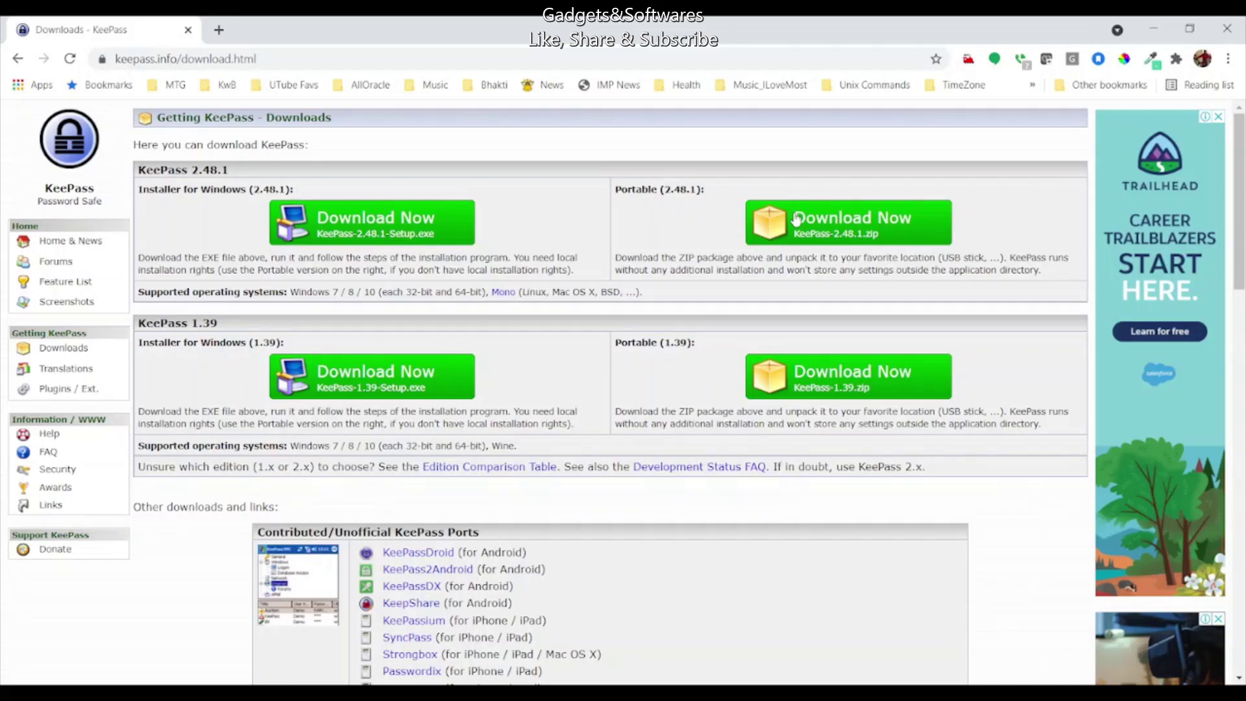
Step: Start the SourceForge download of the Portable (2.48.1) KeePass-2.48.1.zip package
left_click(797, 219)
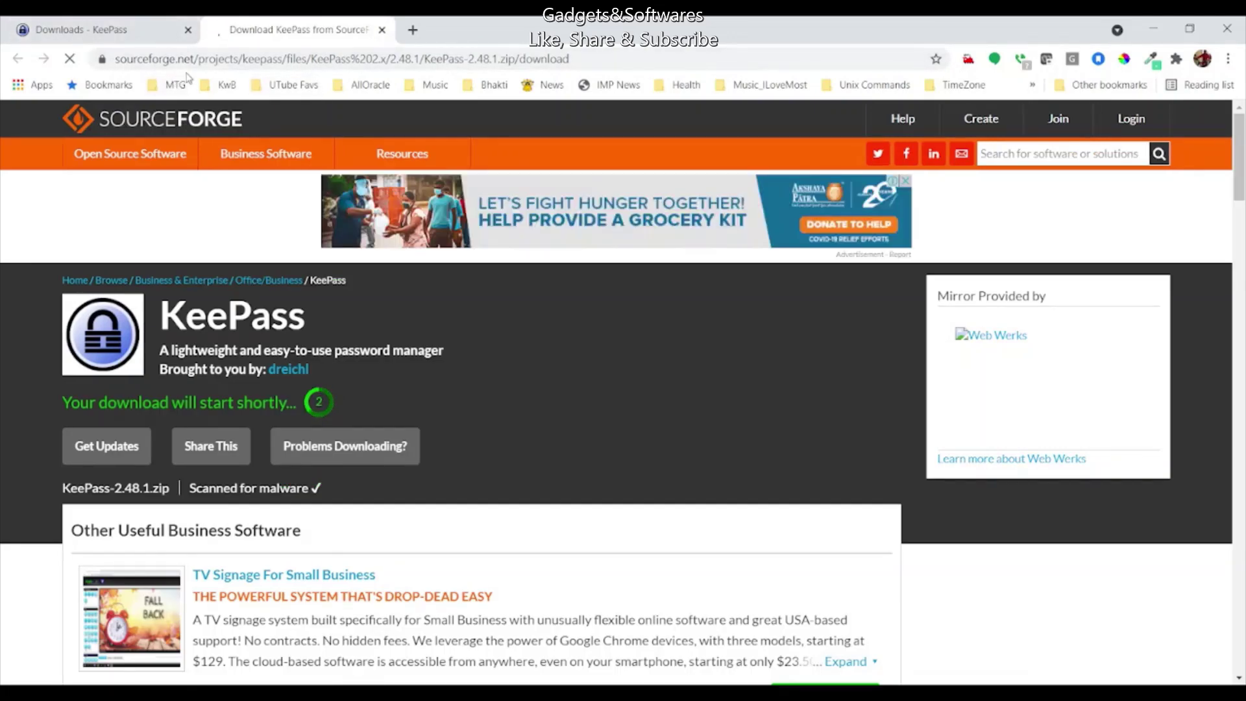
mouse_move(266, 153)
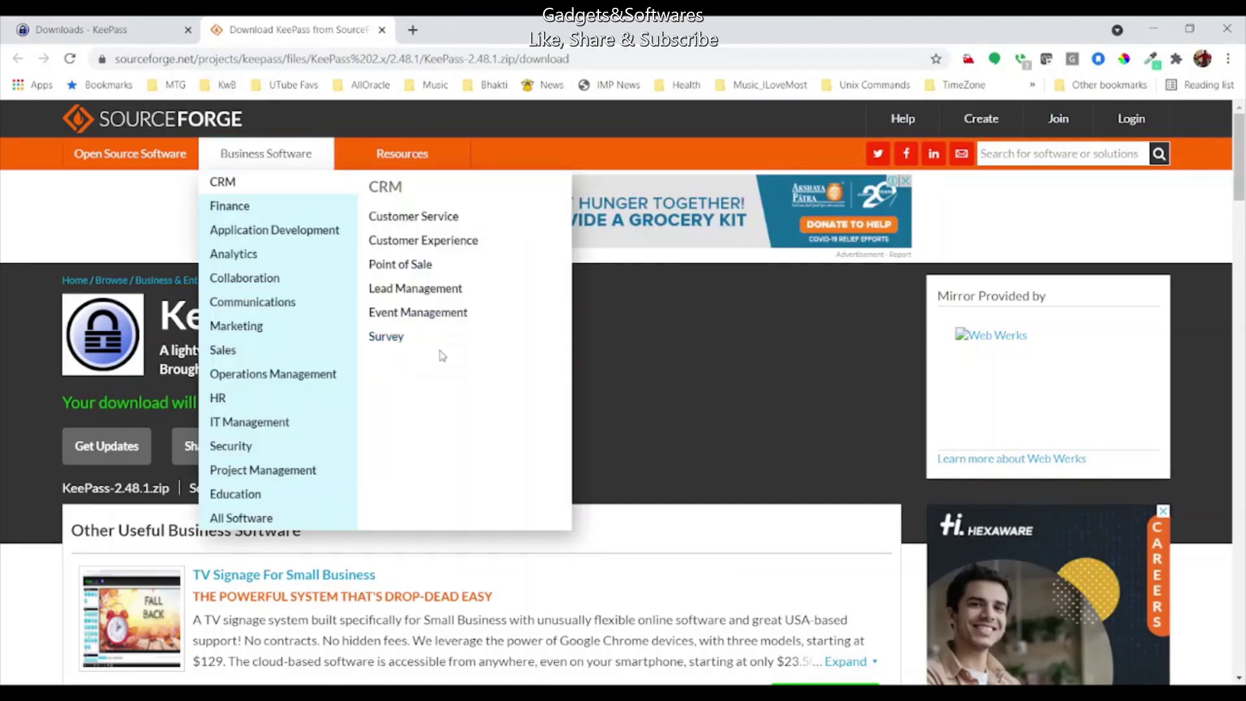
scroll(737, 455, "down", 1)
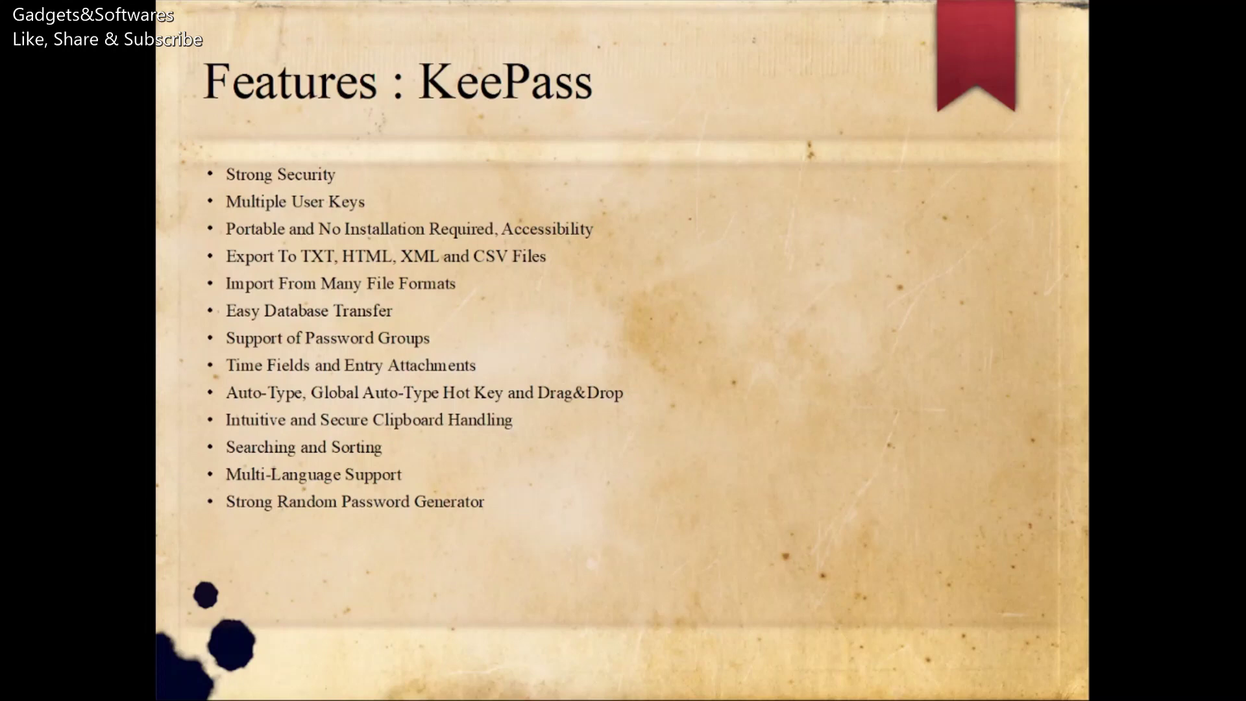
Step: Animate in the Plugin Architecture and Open Source! bullets, then advance to the next slide
left_click(651, 313)
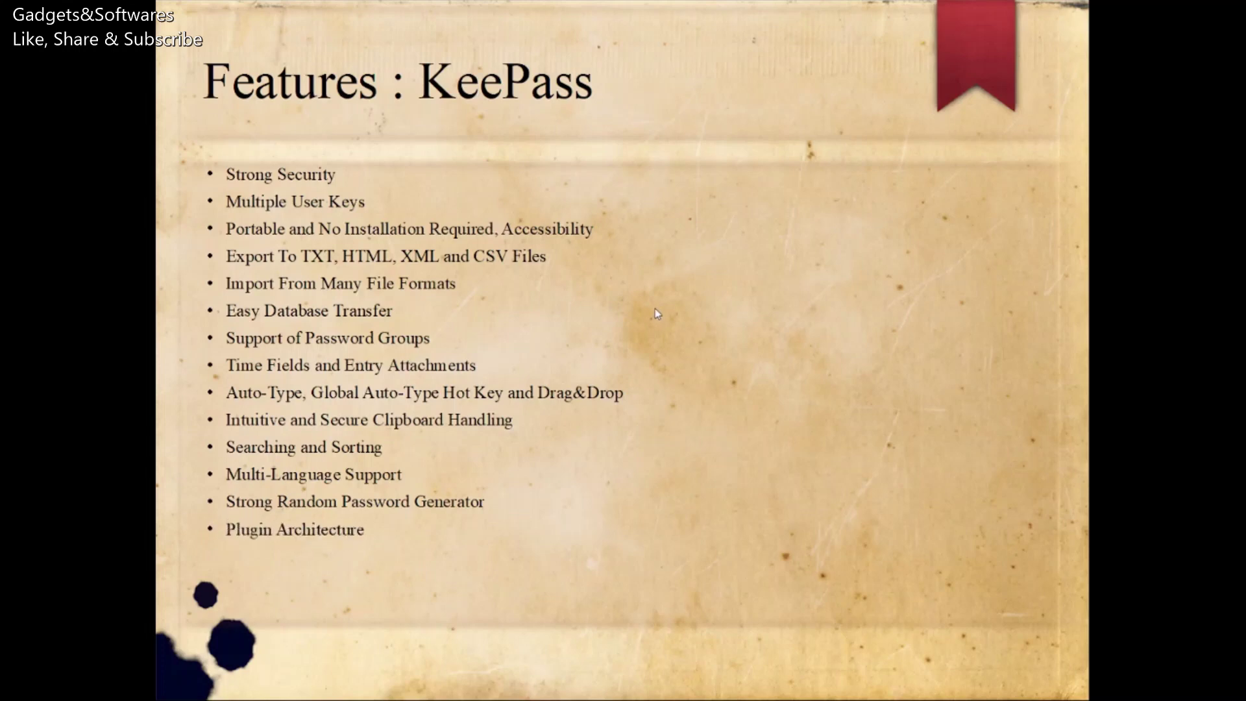
left_click(656, 311)
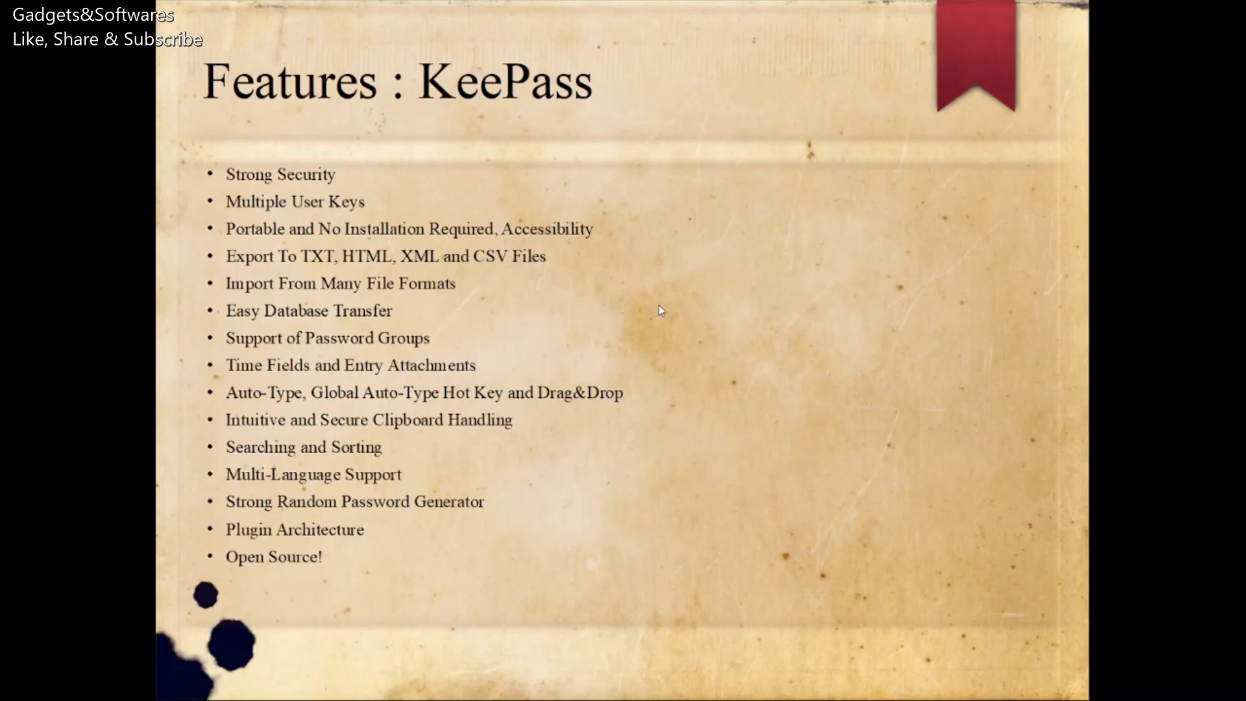
left_click(660, 305)
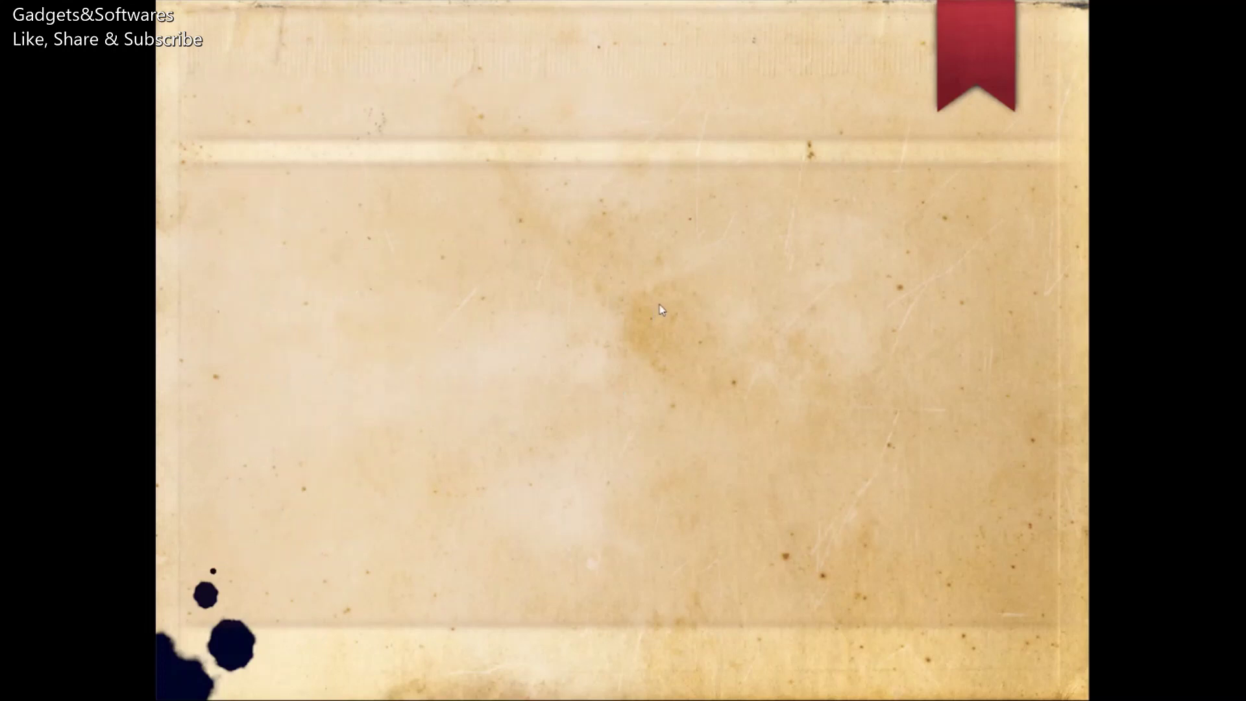
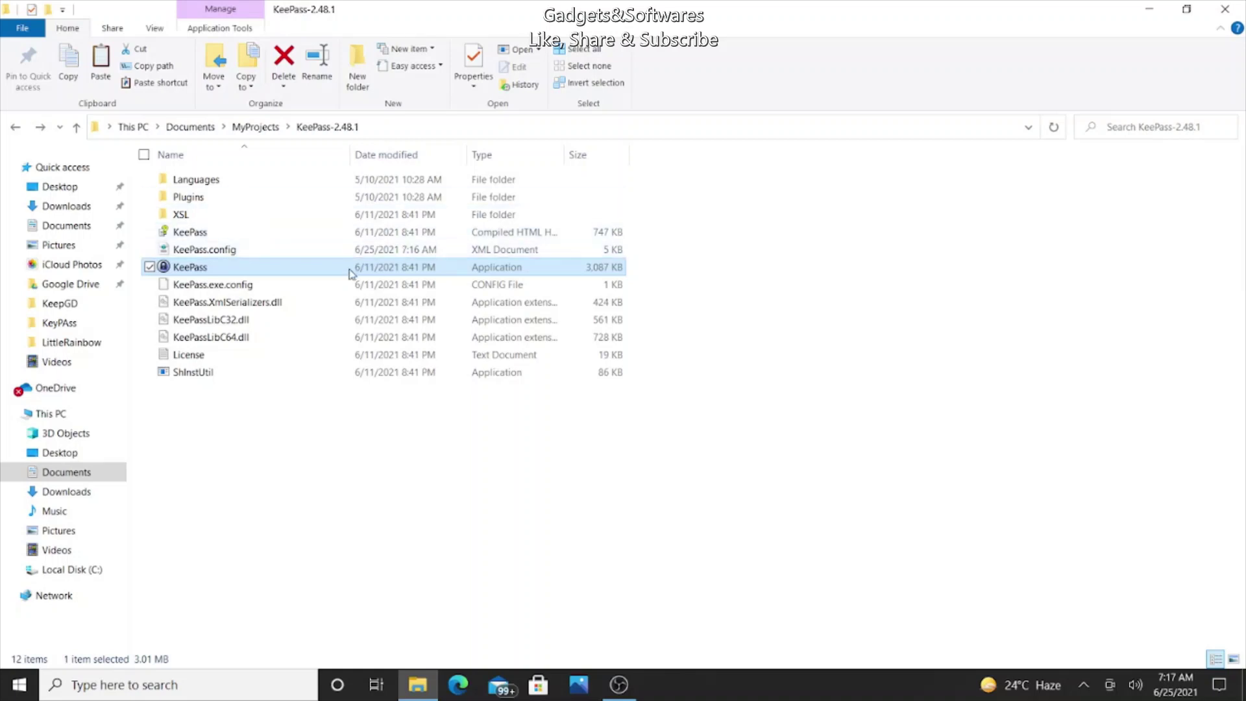
Step: Launch KeePass, dismiss the file-not-found error, and start a new database from the File menu
double_click(209, 269)
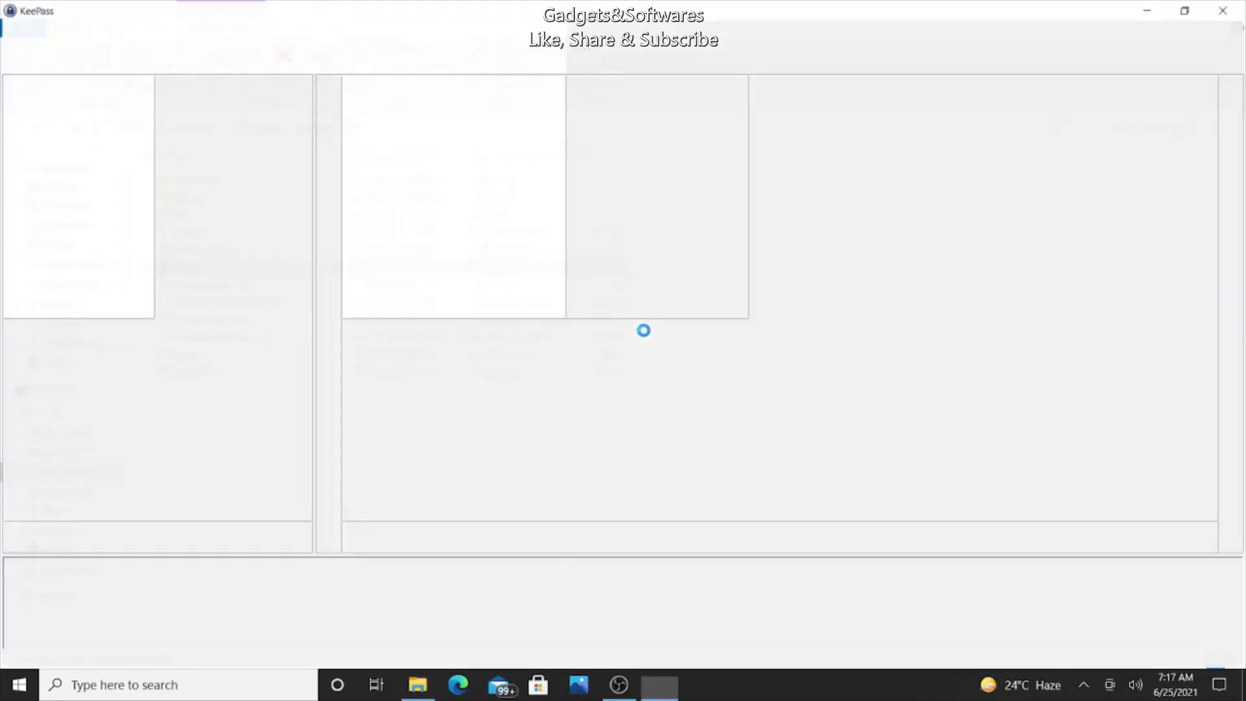
left_click(766, 405)
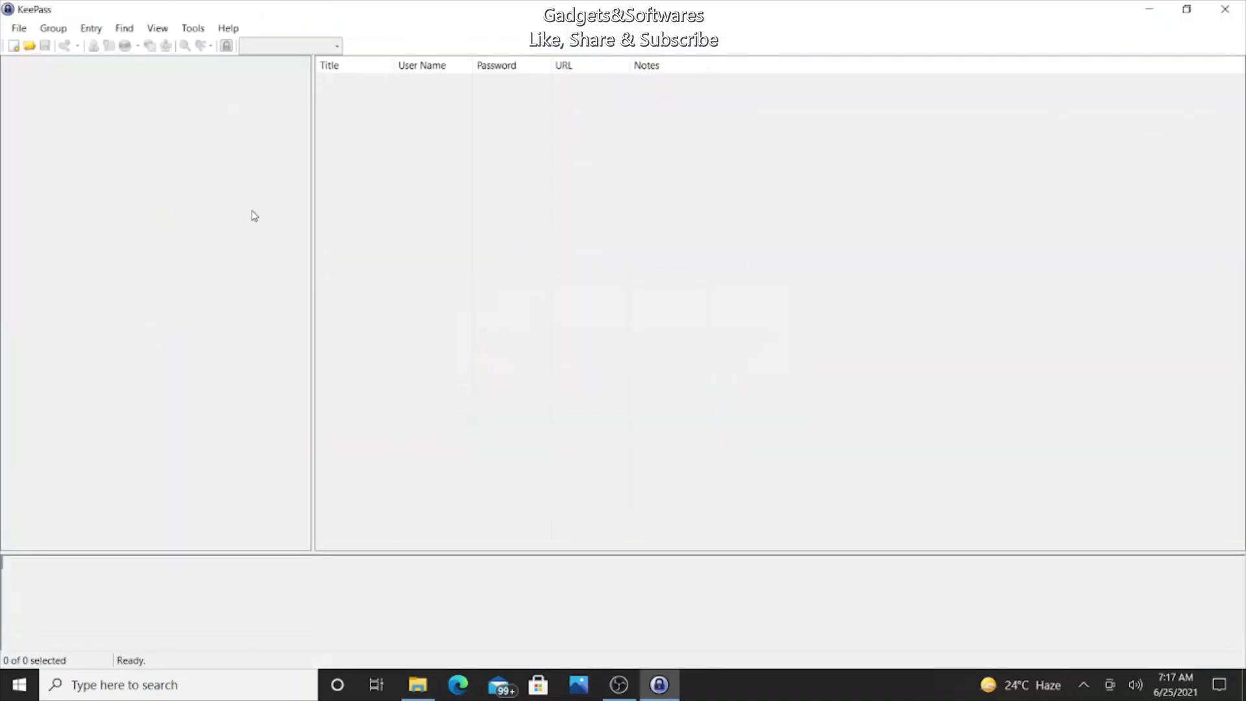
left_click(17, 30)
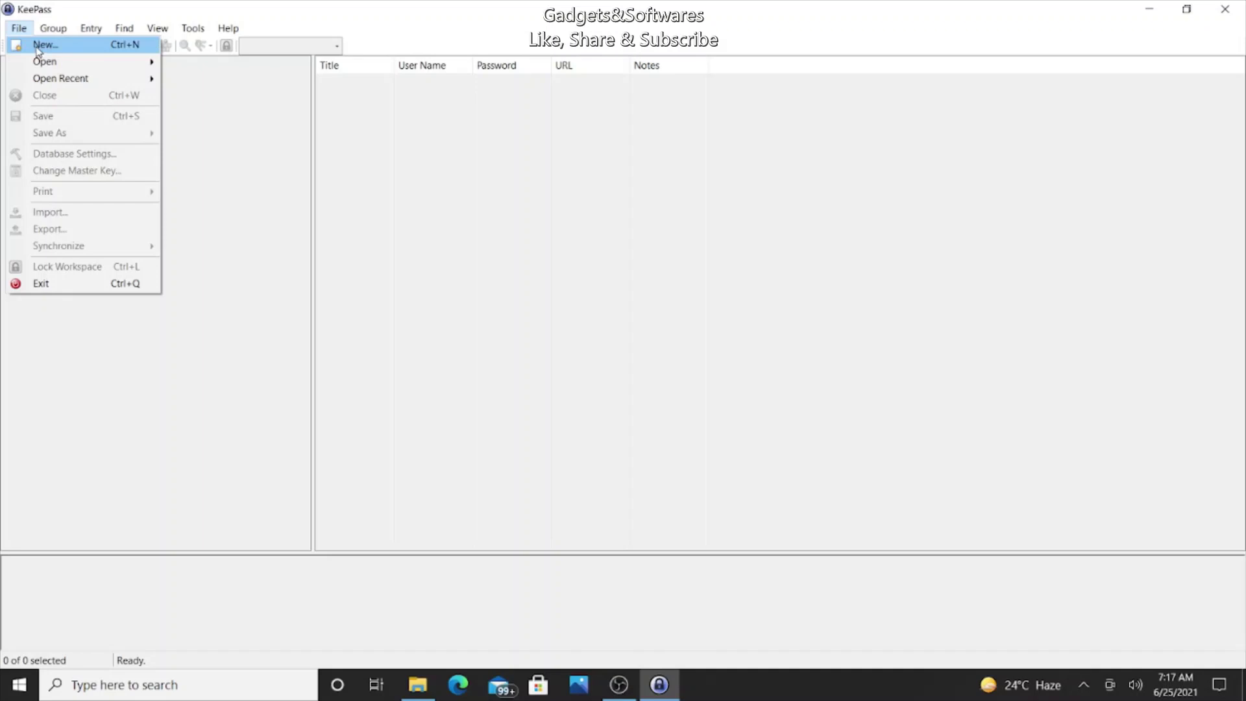
left_click(38, 45)
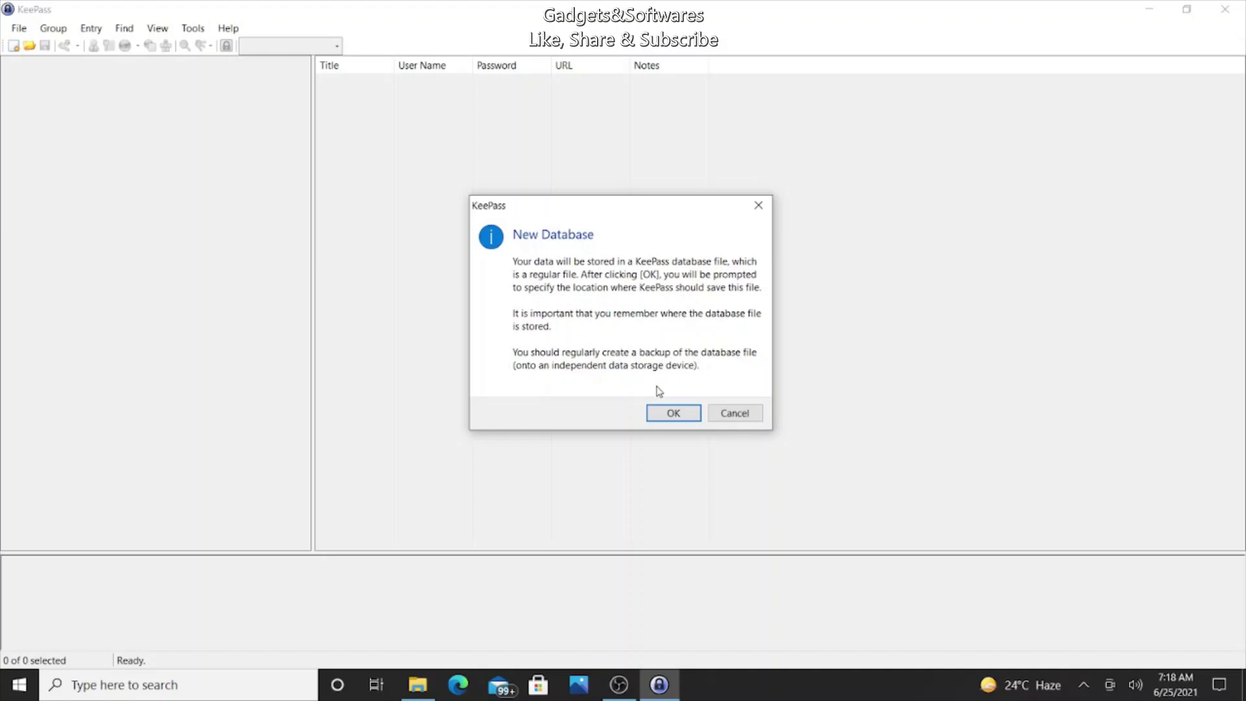
Step: Save the new database file as myDemopassDB.kdbx in the KeepGD folder
left_click(672, 412)
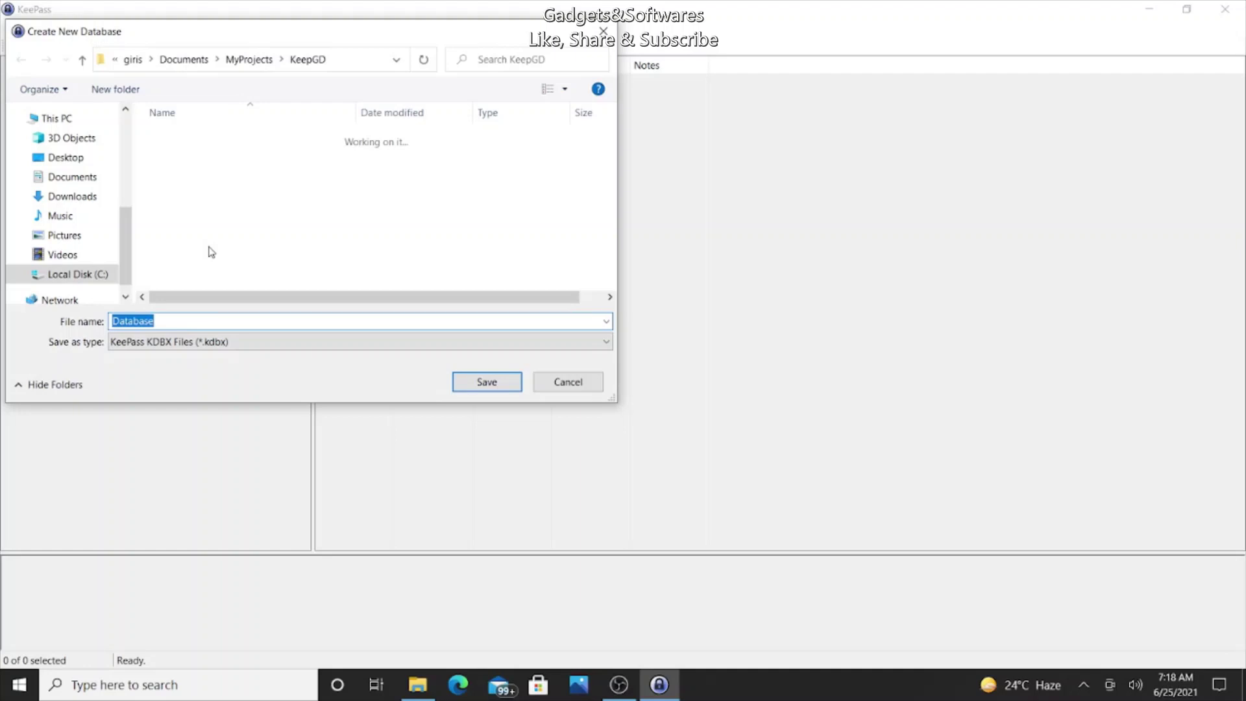
type("My")
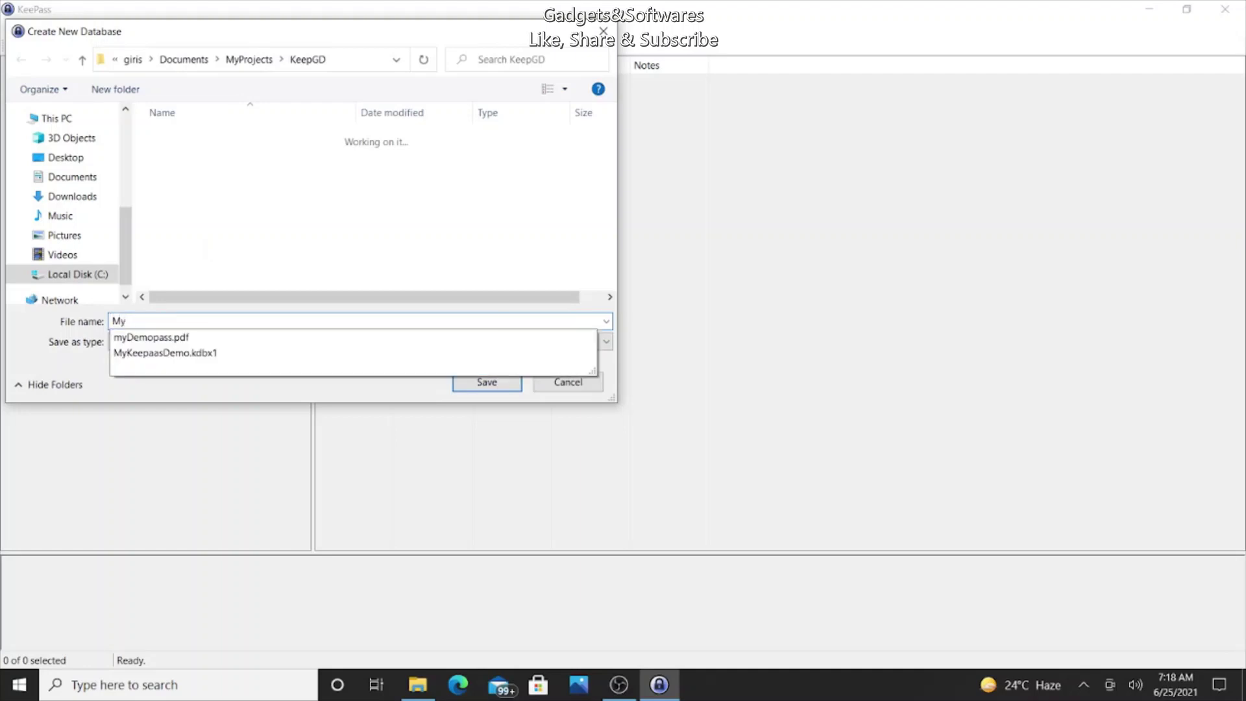
key("Down")
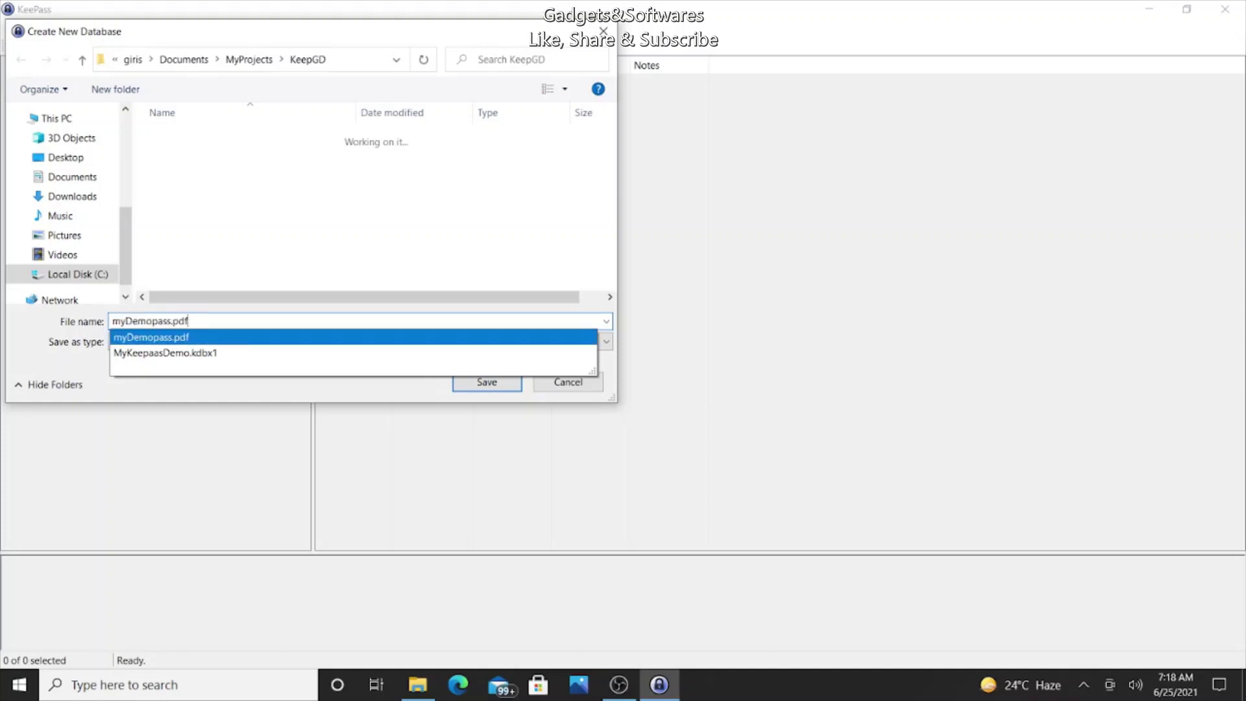
key("BackSpace")
key("BackSpace")
key("BackSpace")
key("BackSpace")
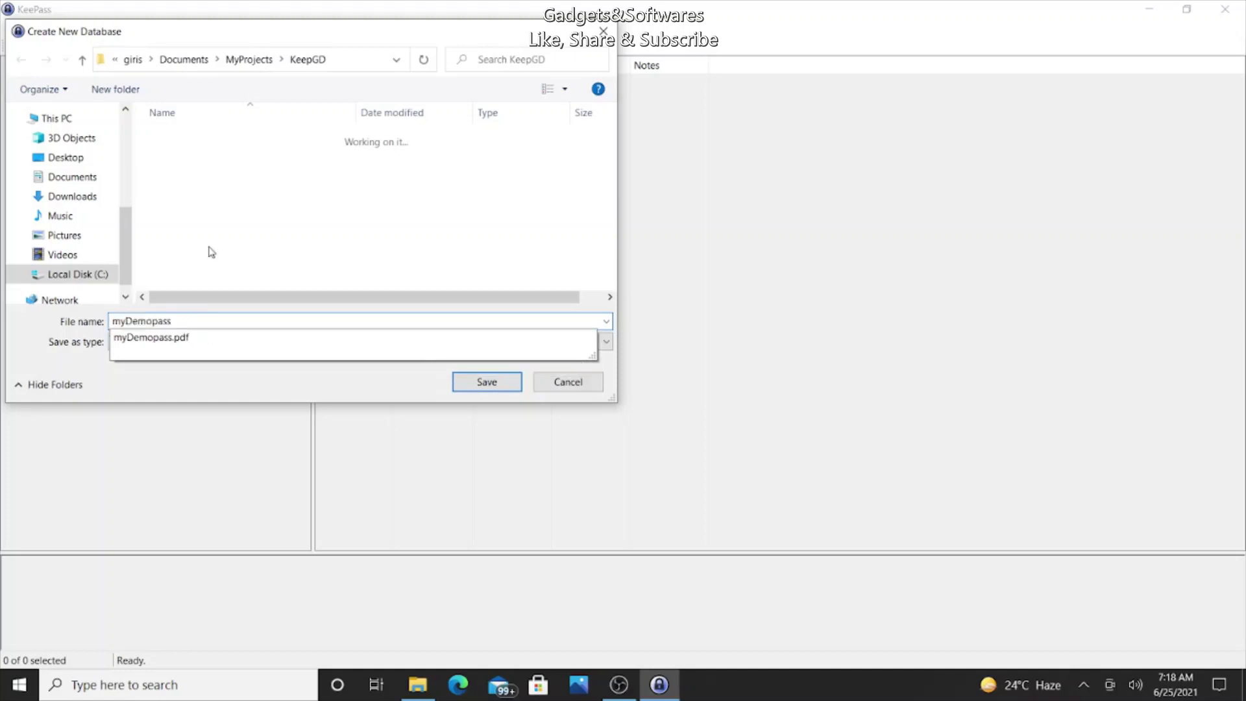
type("DB")
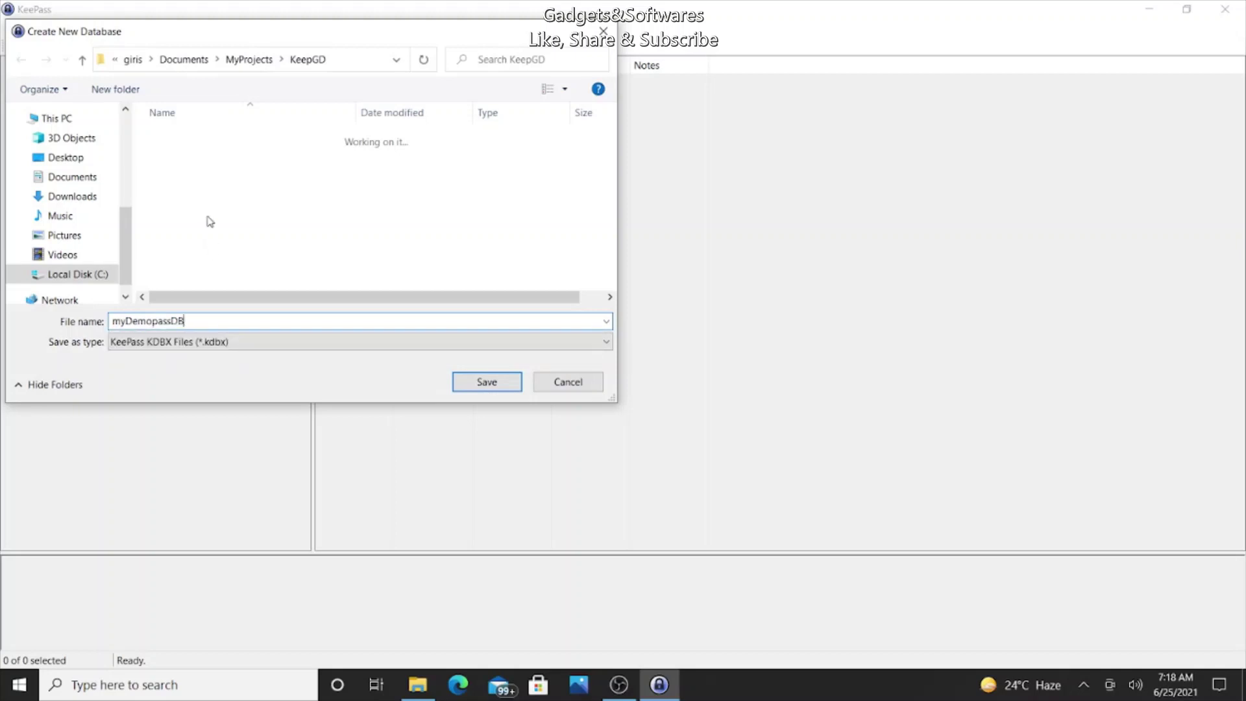
left_click_drag(216, 323, 7, 278)
key("ctrl+c")
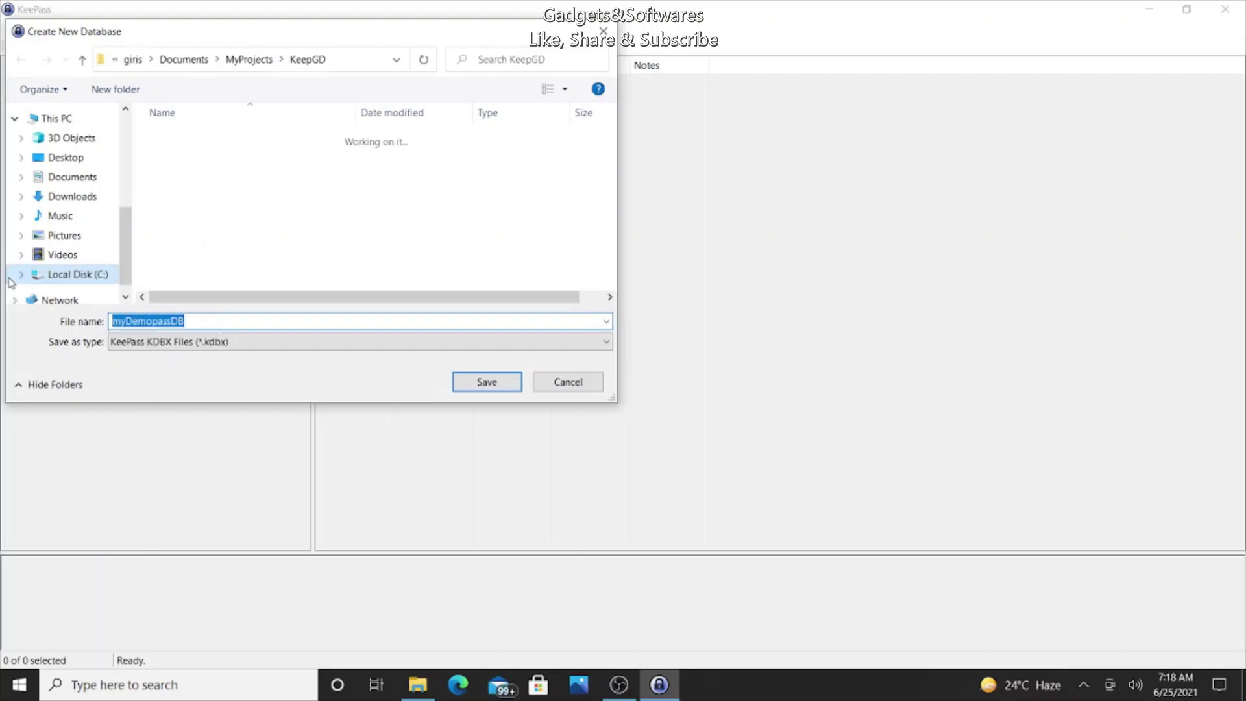
left_click(462, 381)
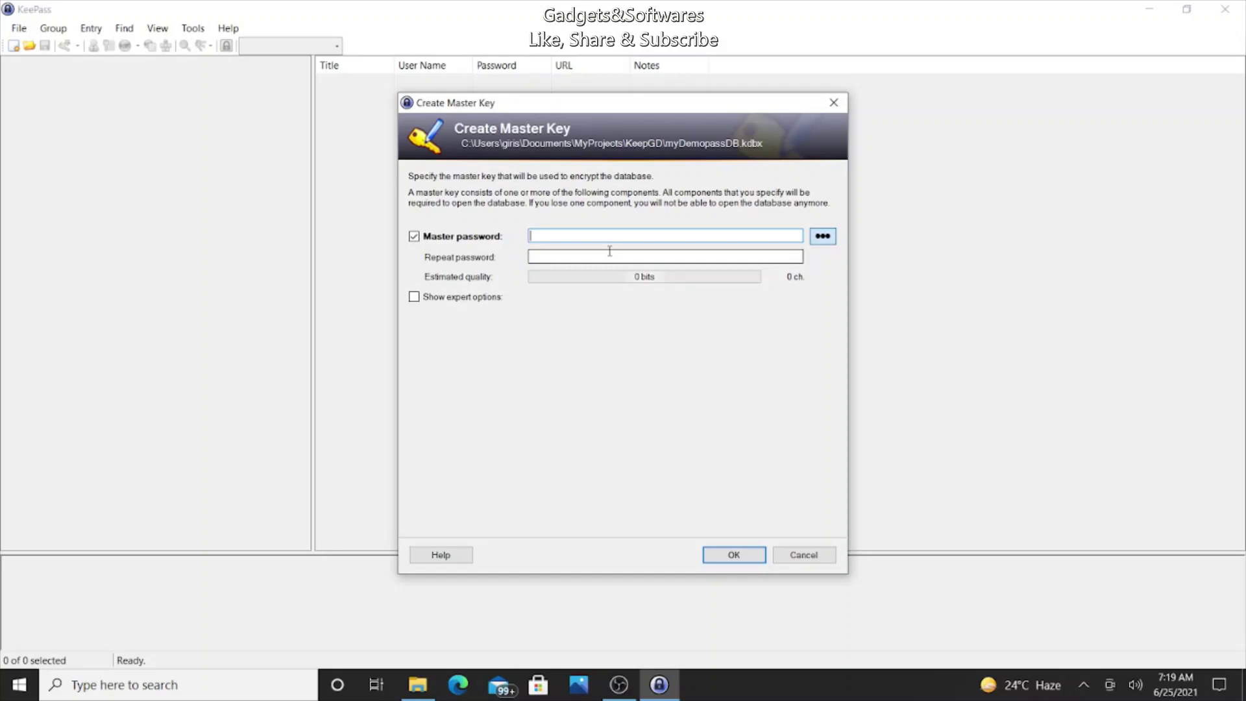
Step: Enter a 22-character master password, briefly reveal it, and enable the expert key options
type("abc")
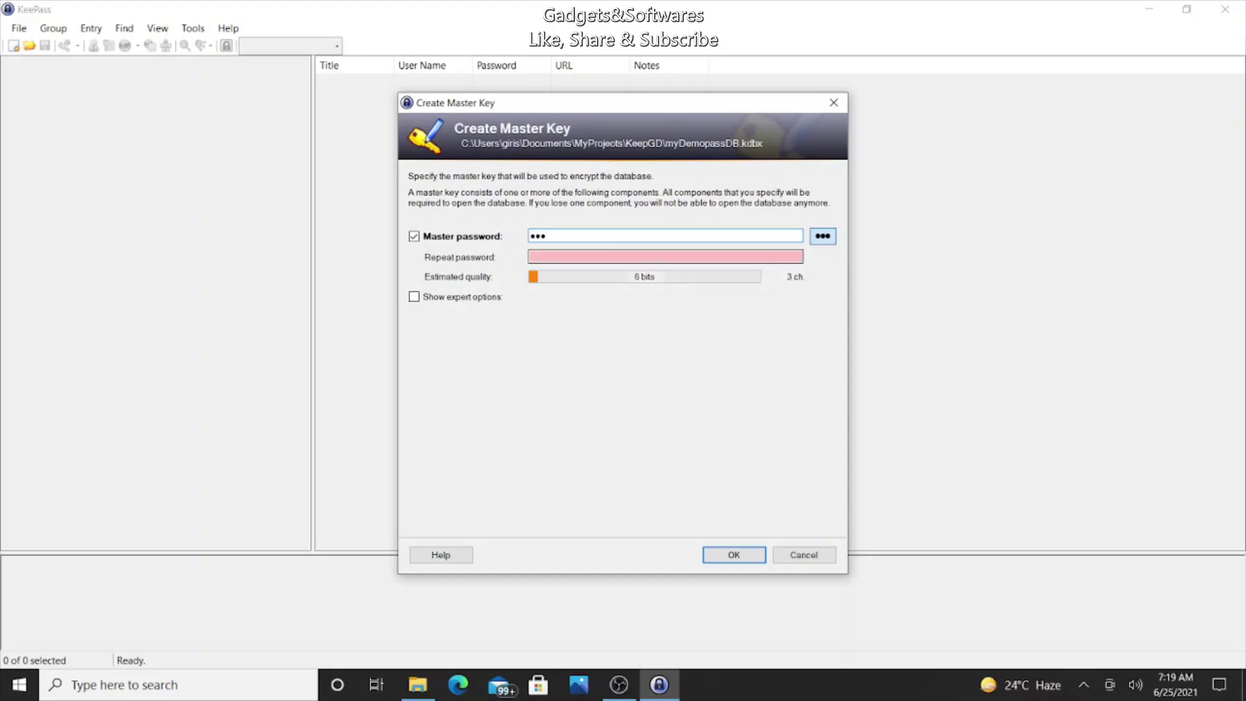
type("123456")
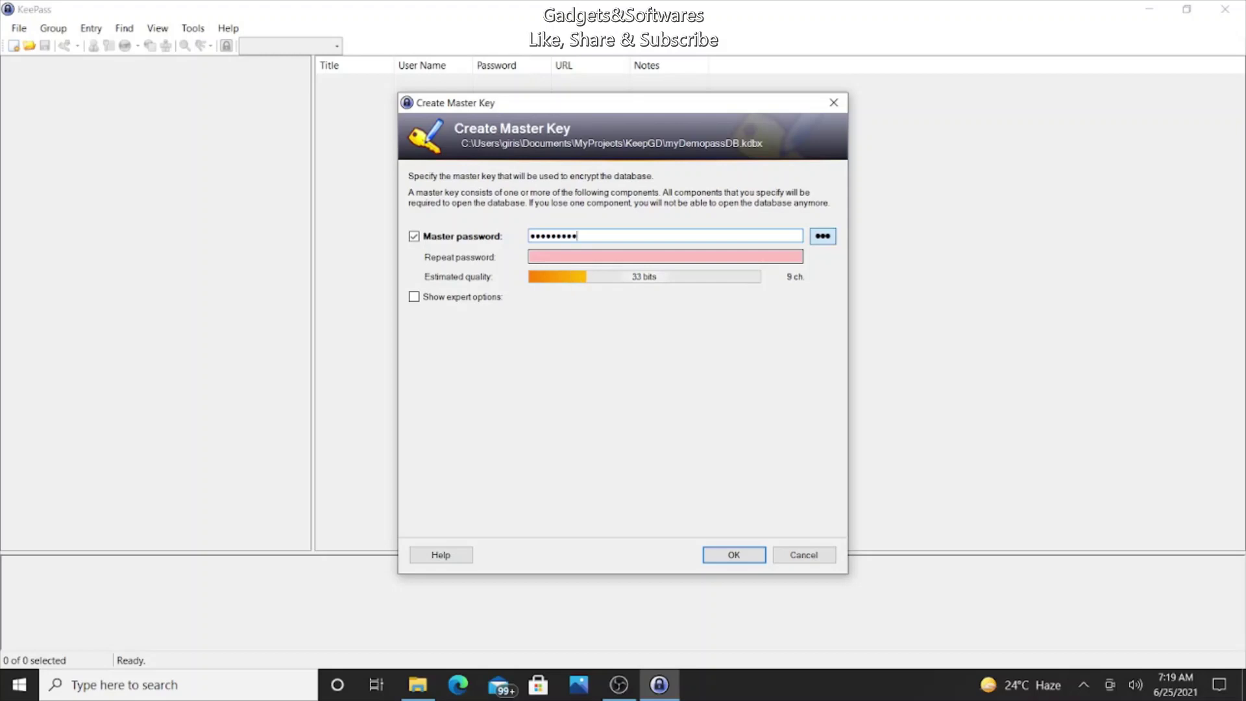
type("7890123456789")
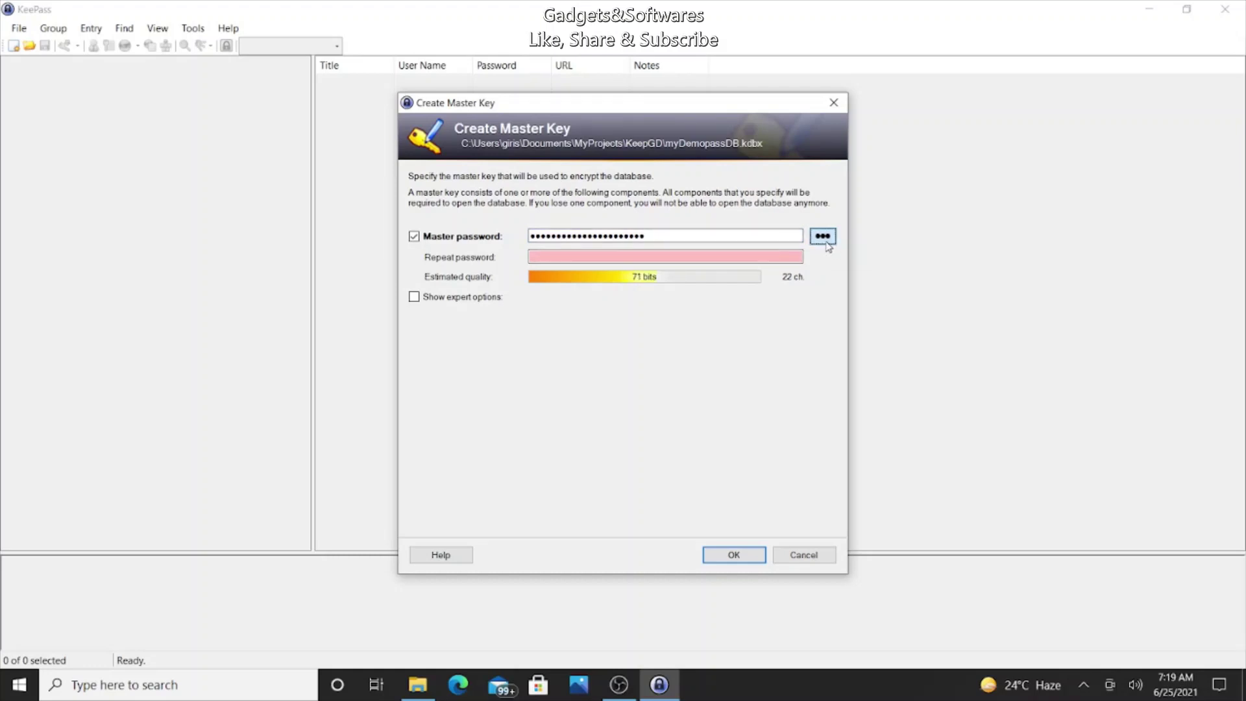
left_click(822, 237)
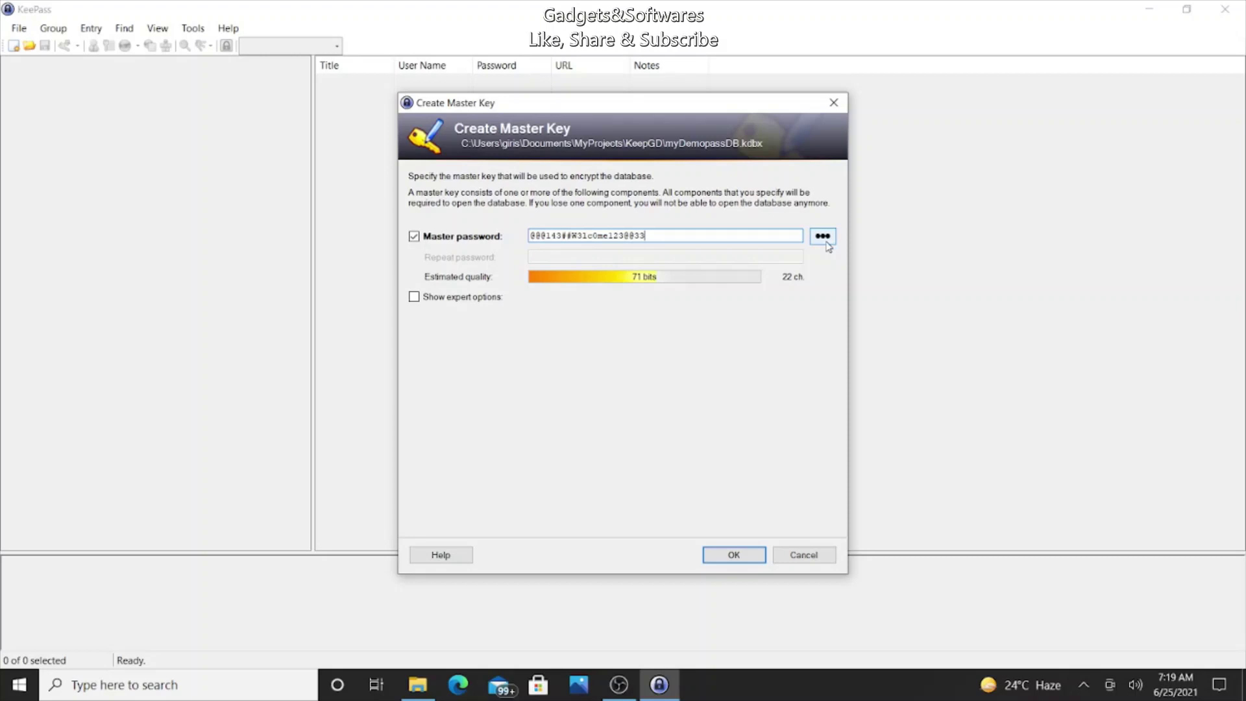
left_click(827, 240)
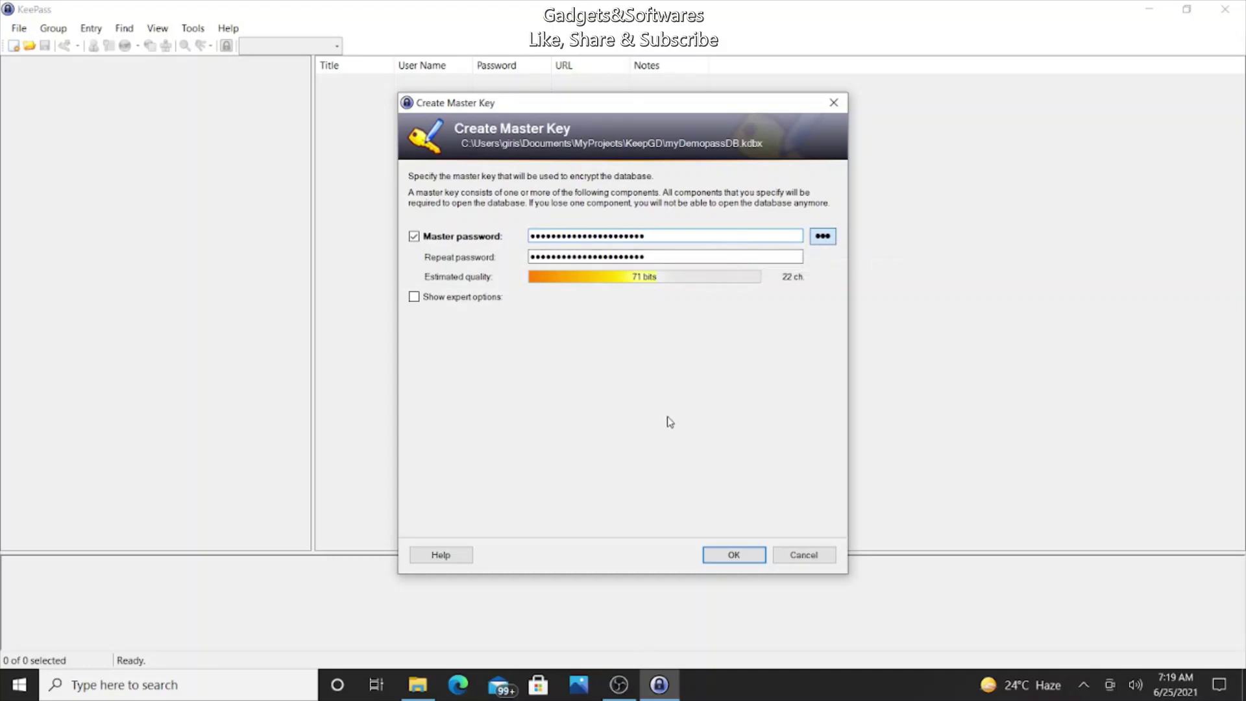
left_click(419, 298)
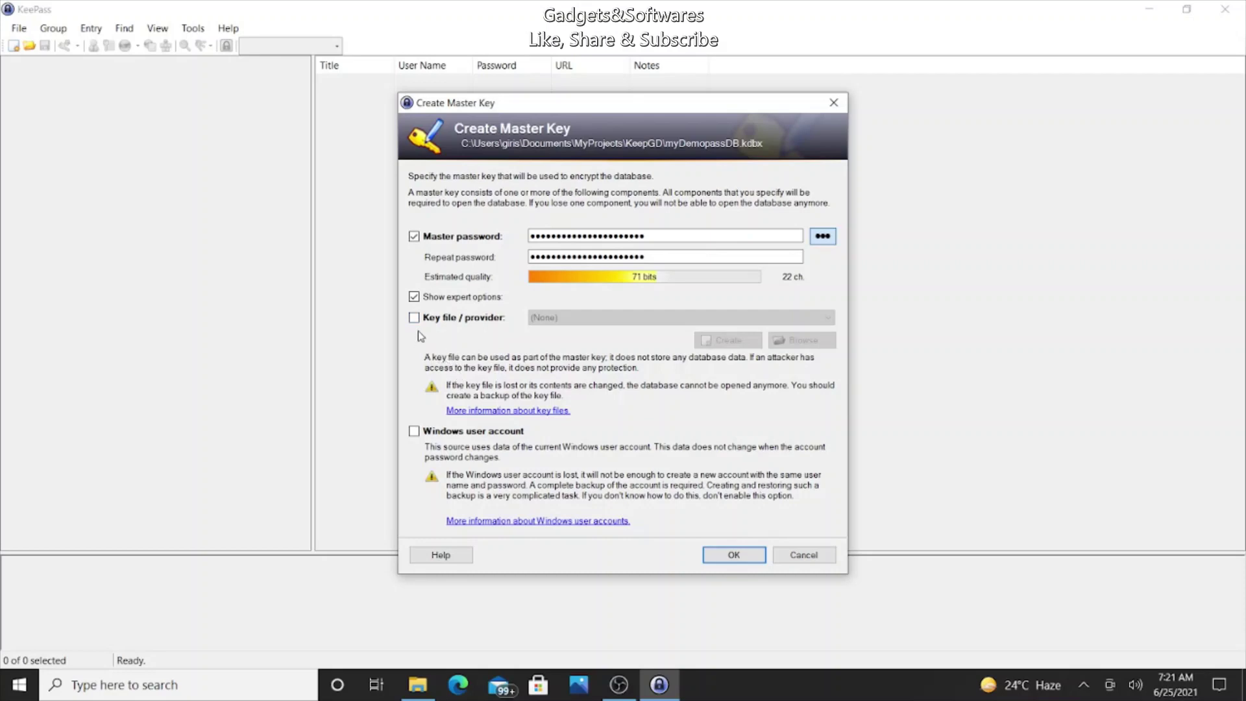
Step: Hide the expert options and accept the master key despite the weak-password warning
left_click(414, 298)
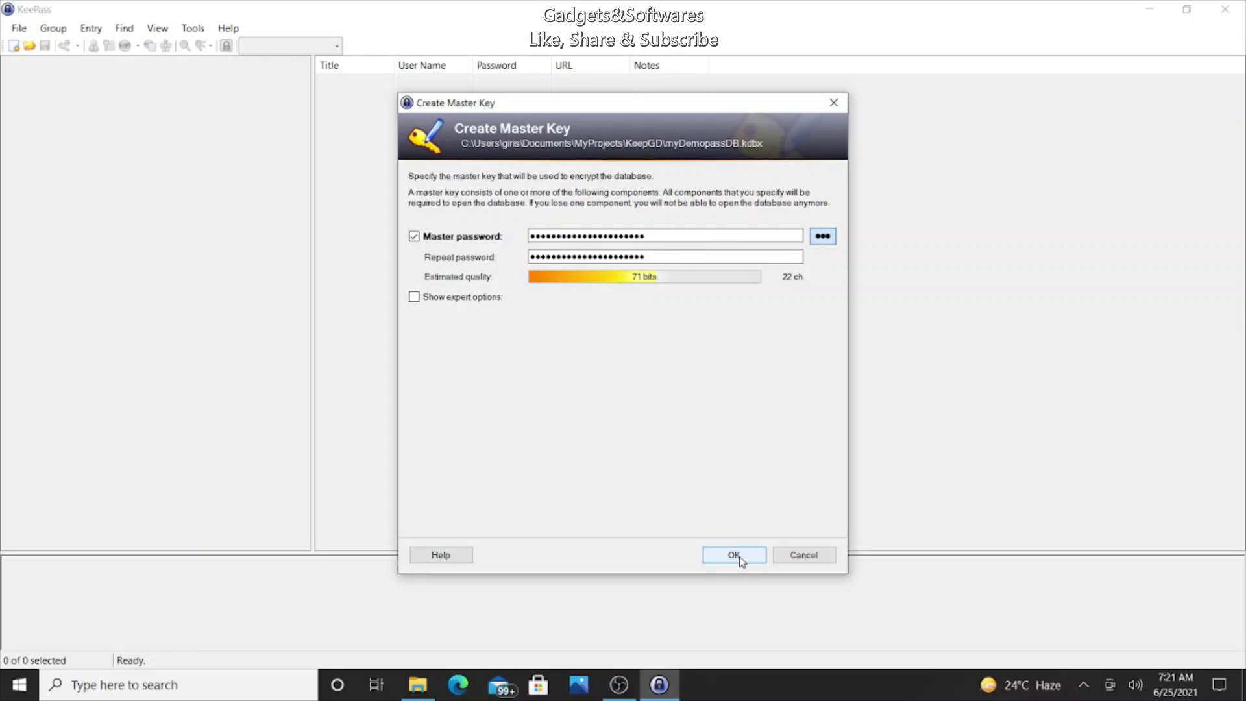
left_click(742, 562)
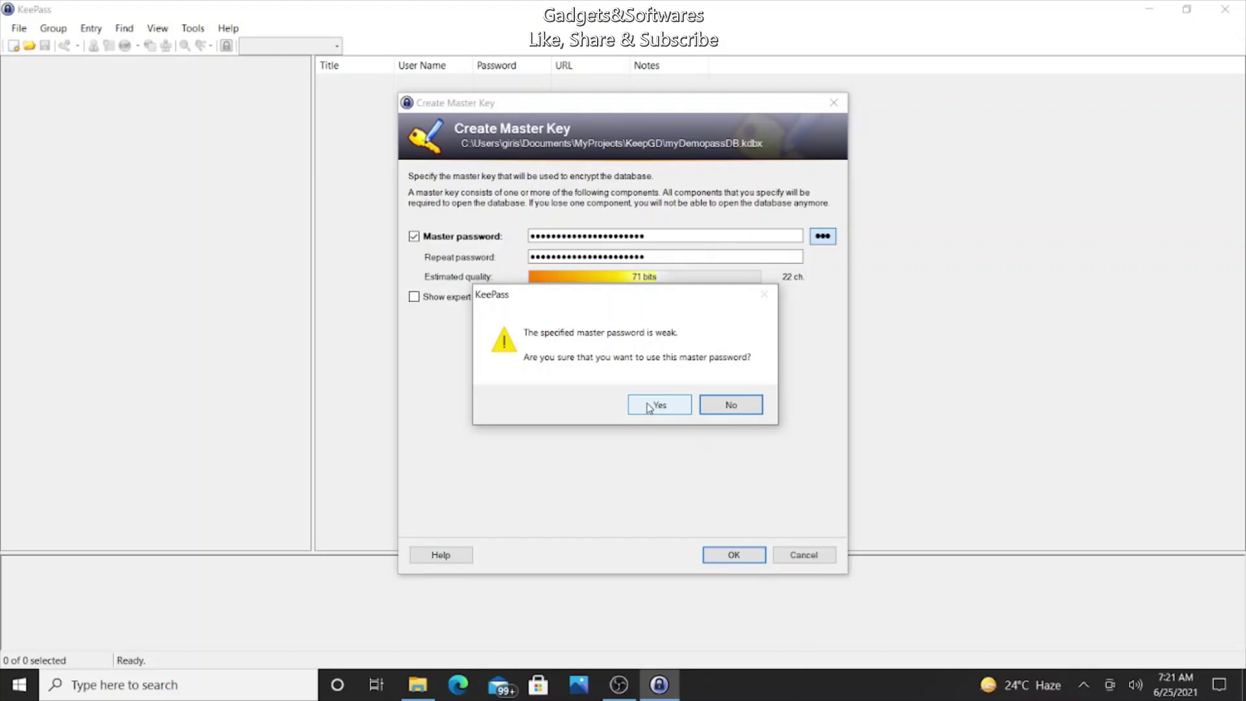
left_click(649, 407)
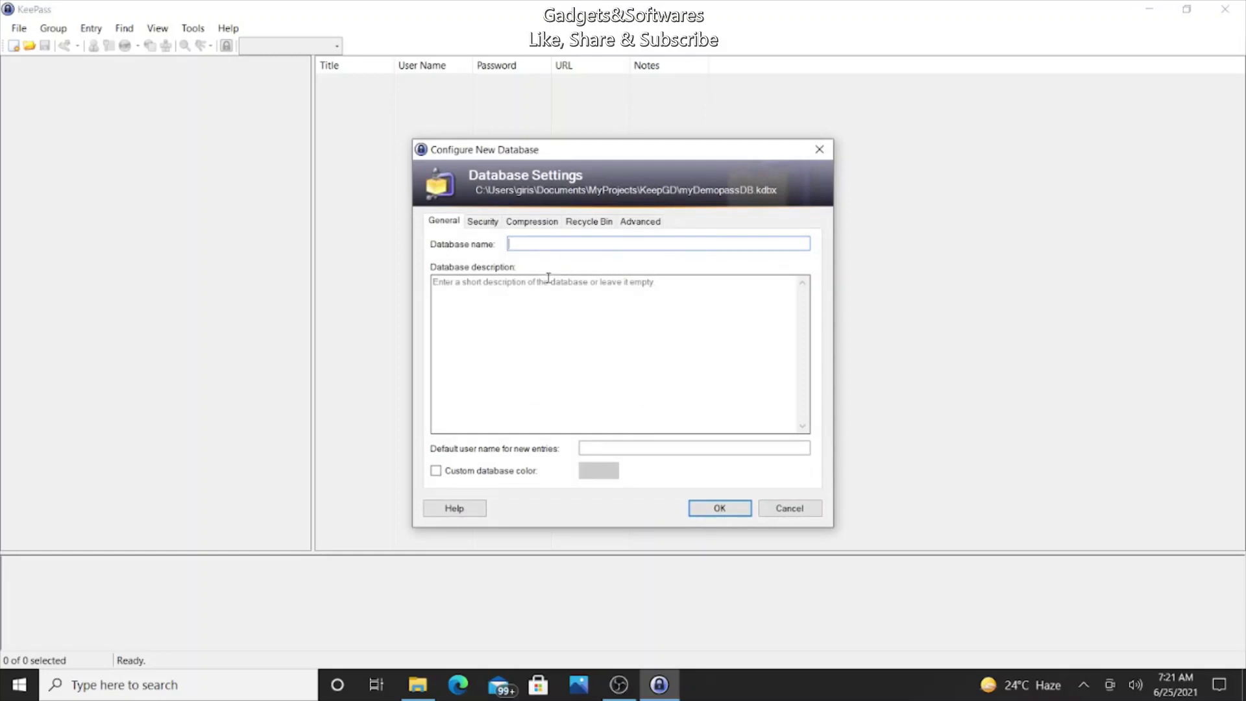
Step: Name the database myDemopassDB, described as 'This stores all my online user login and tax details'
key("ctrl+v")
left_click(509, 283)
type("Th")
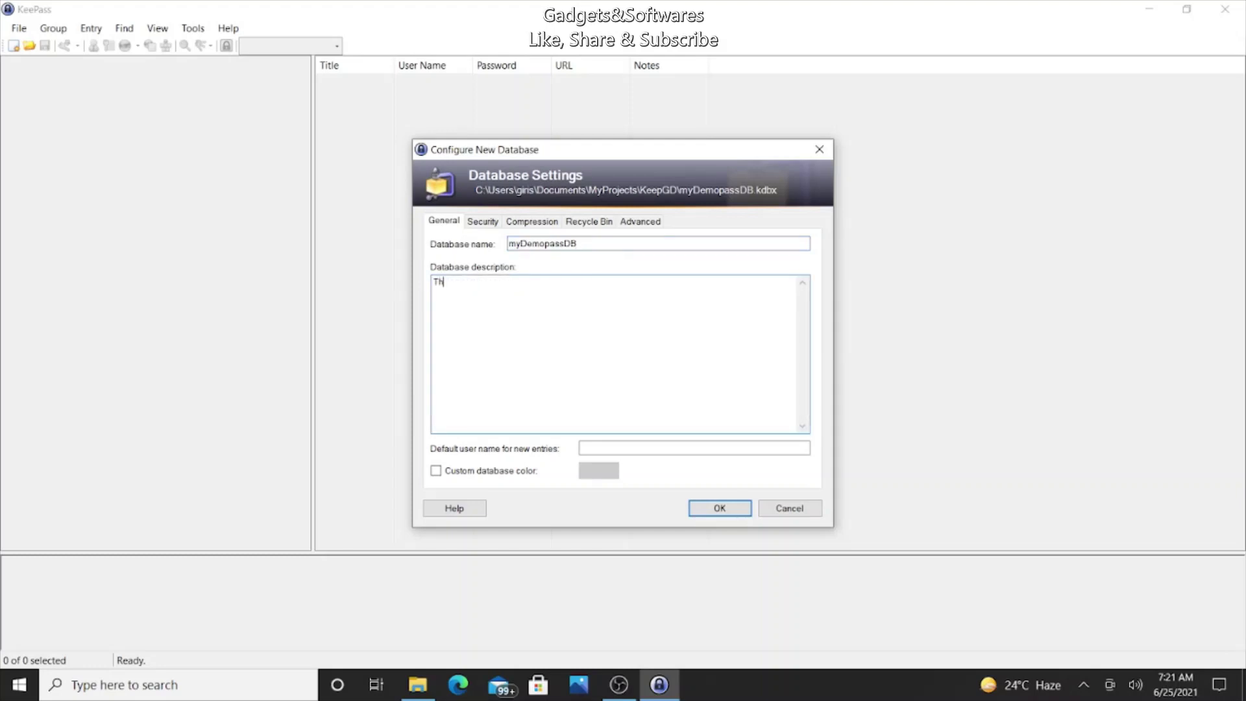
type("is stores all my online user login a")
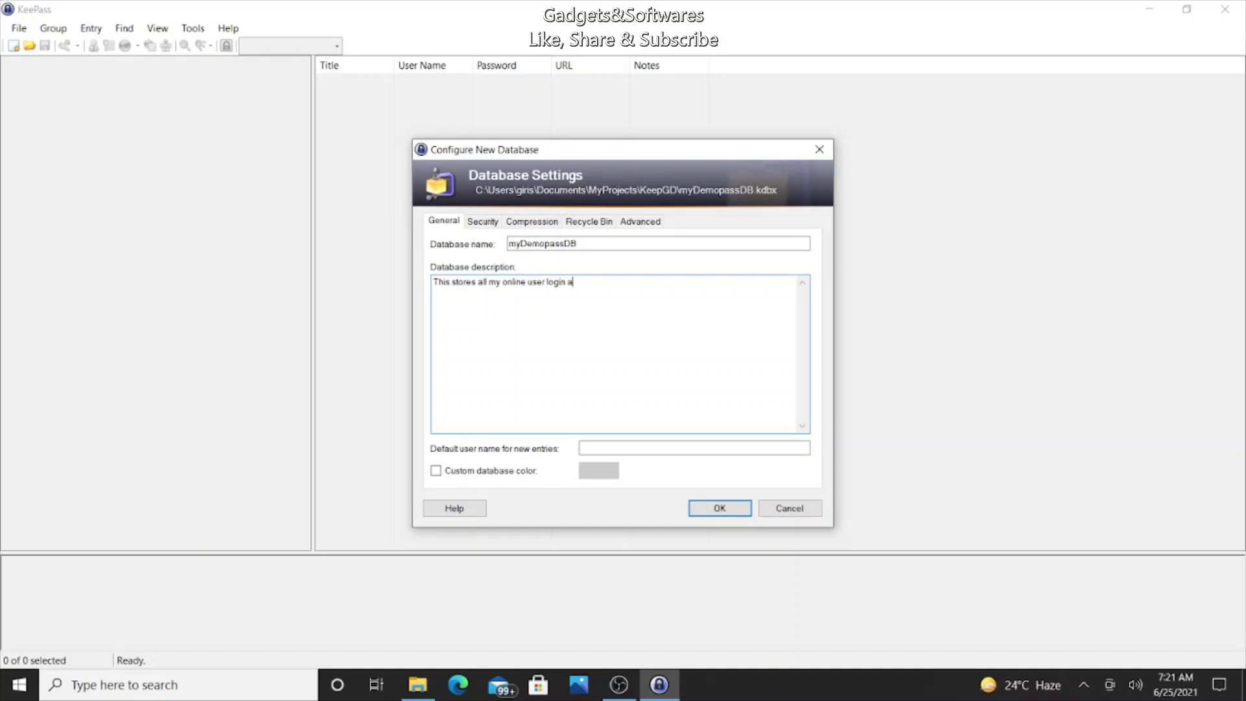
type("nd tax details")
left_click(488, 224)
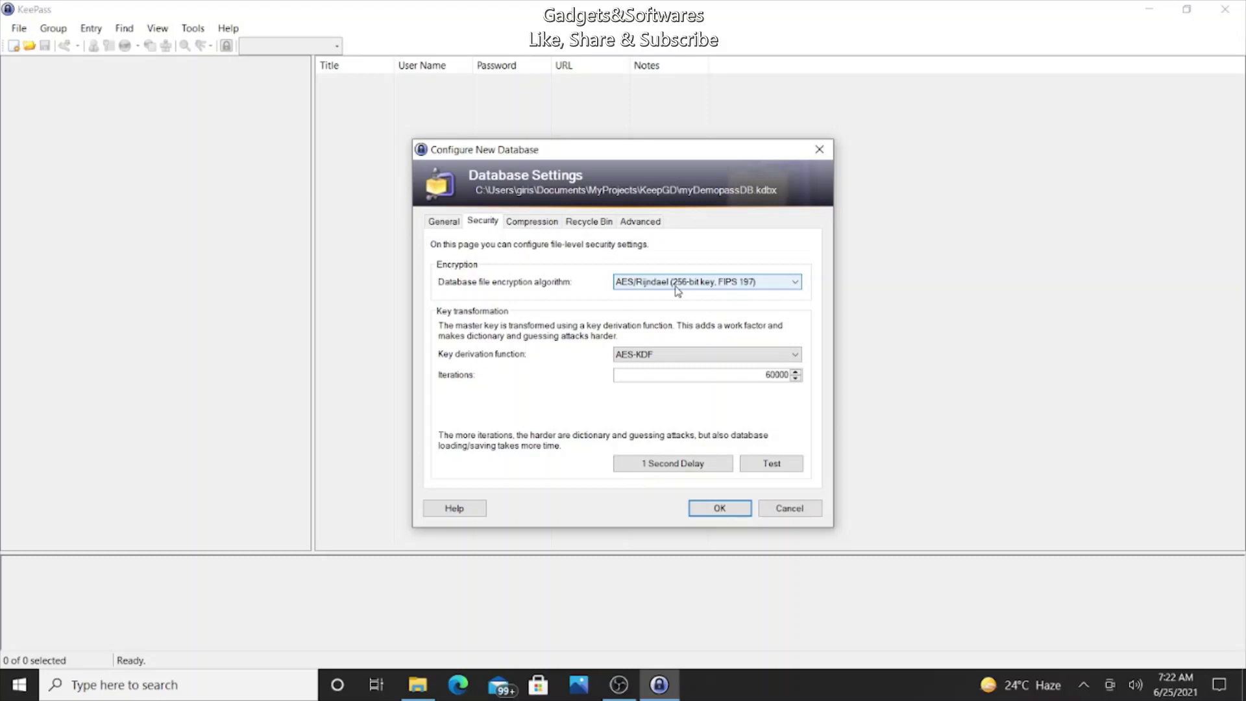
Step: Keep AES/Rijndael encryption, run the key transformation test, and check the GZip compression setting
left_click(677, 290)
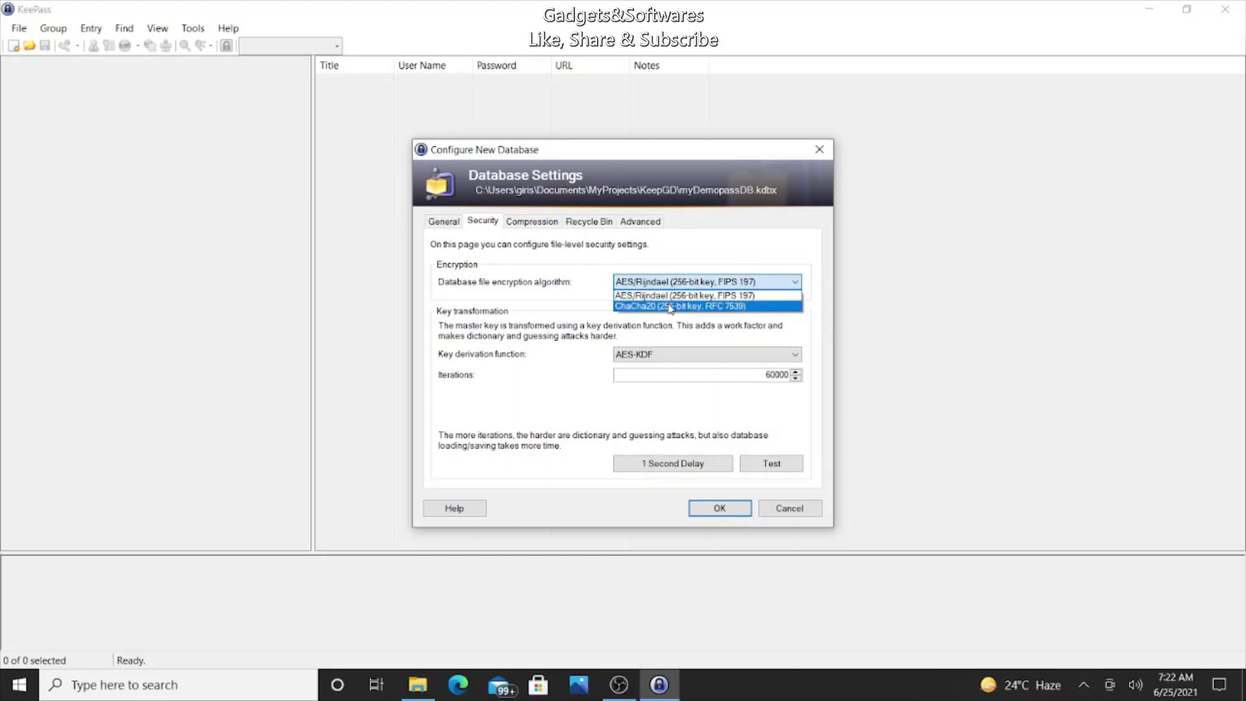
left_click(512, 303)
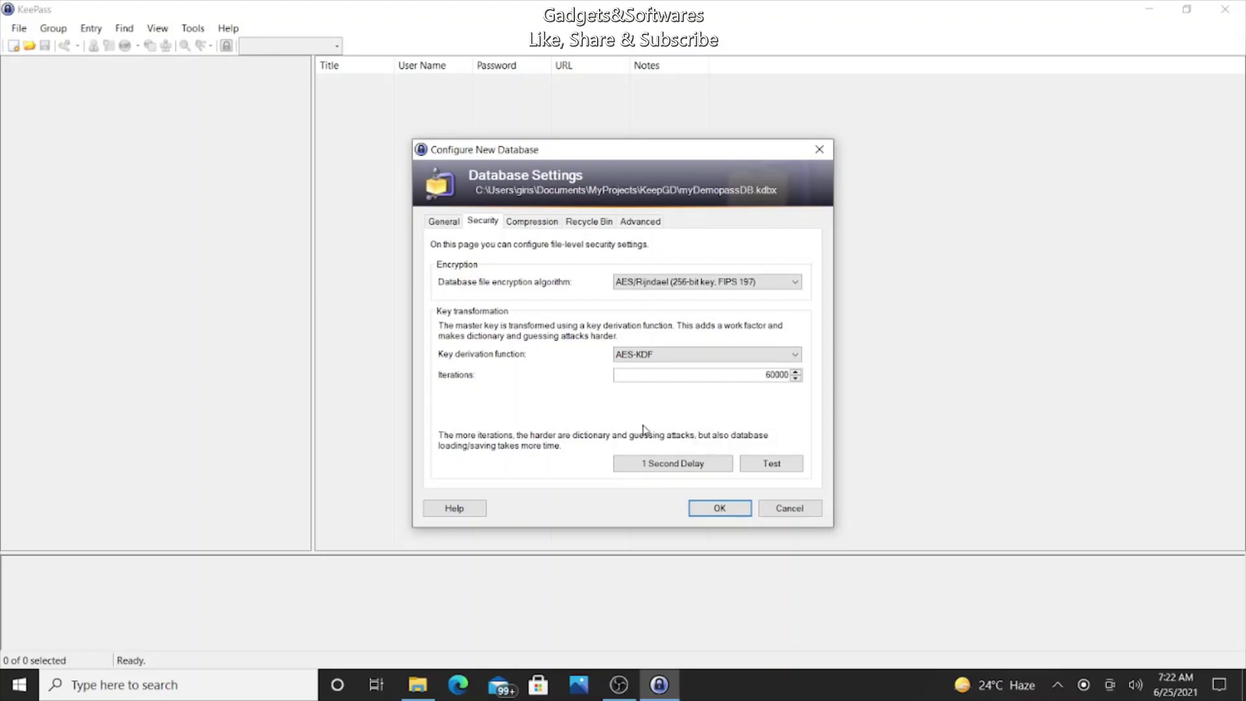
left_click(765, 465)
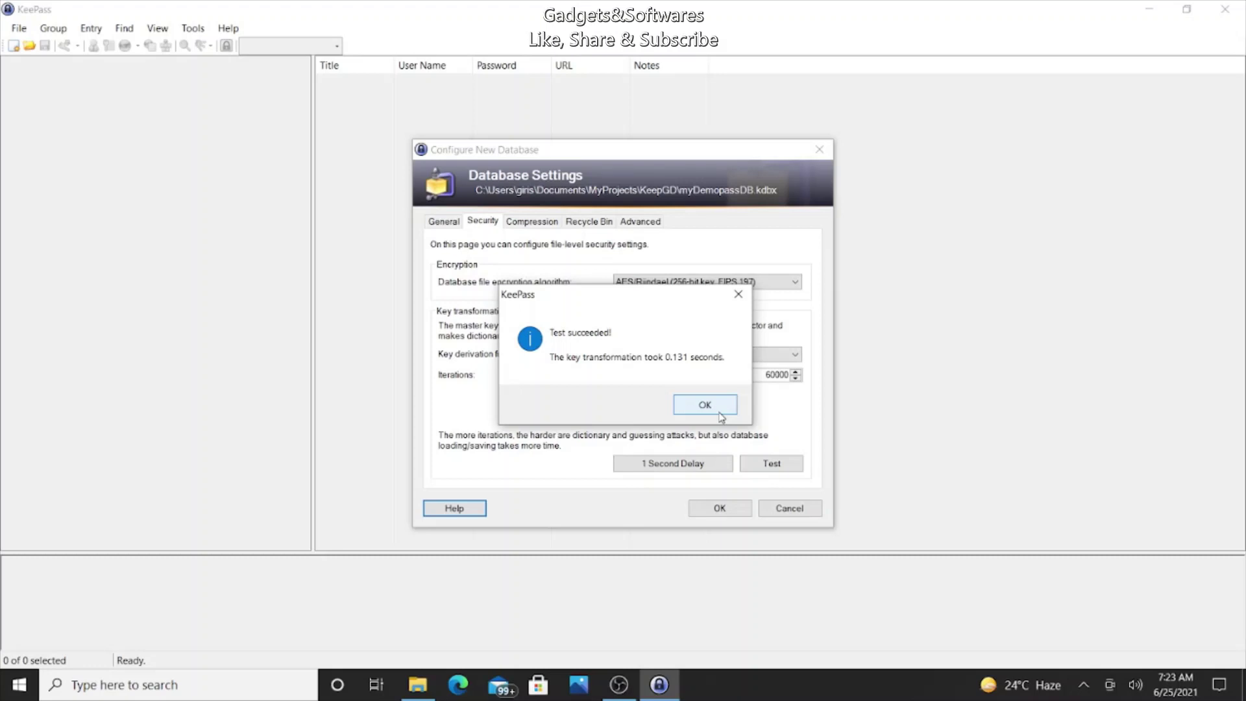
left_click(713, 406)
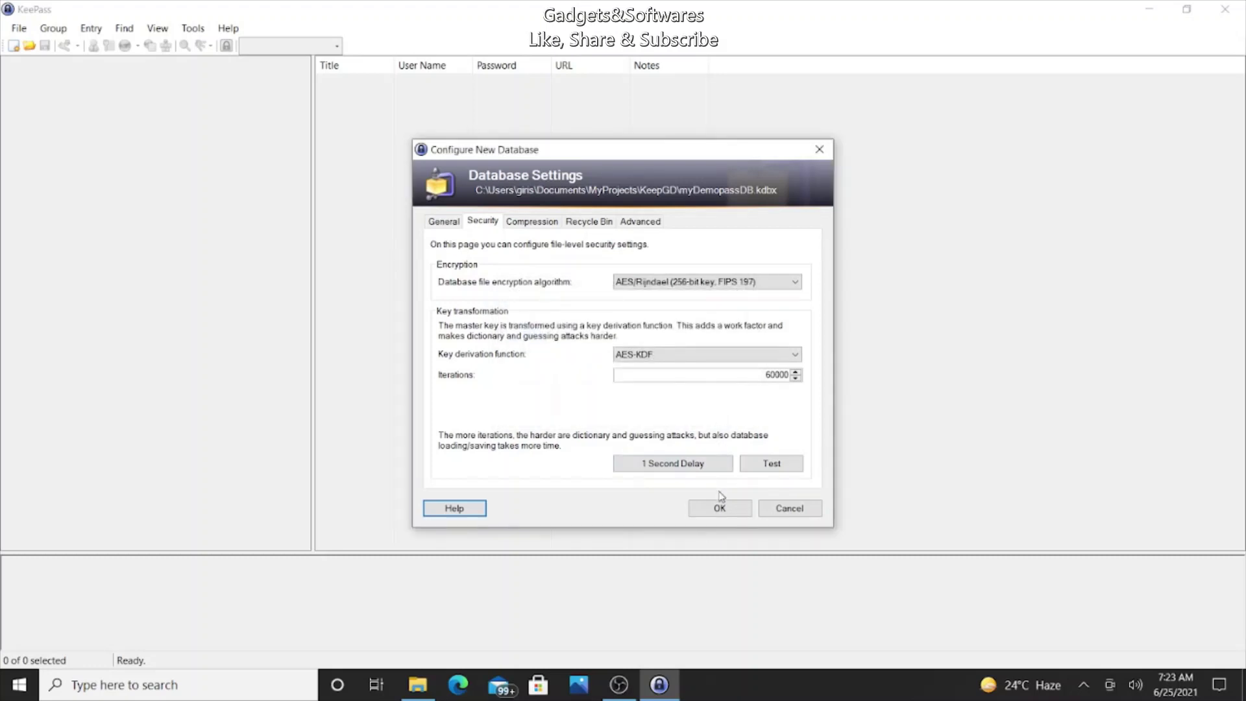
left_click(544, 231)
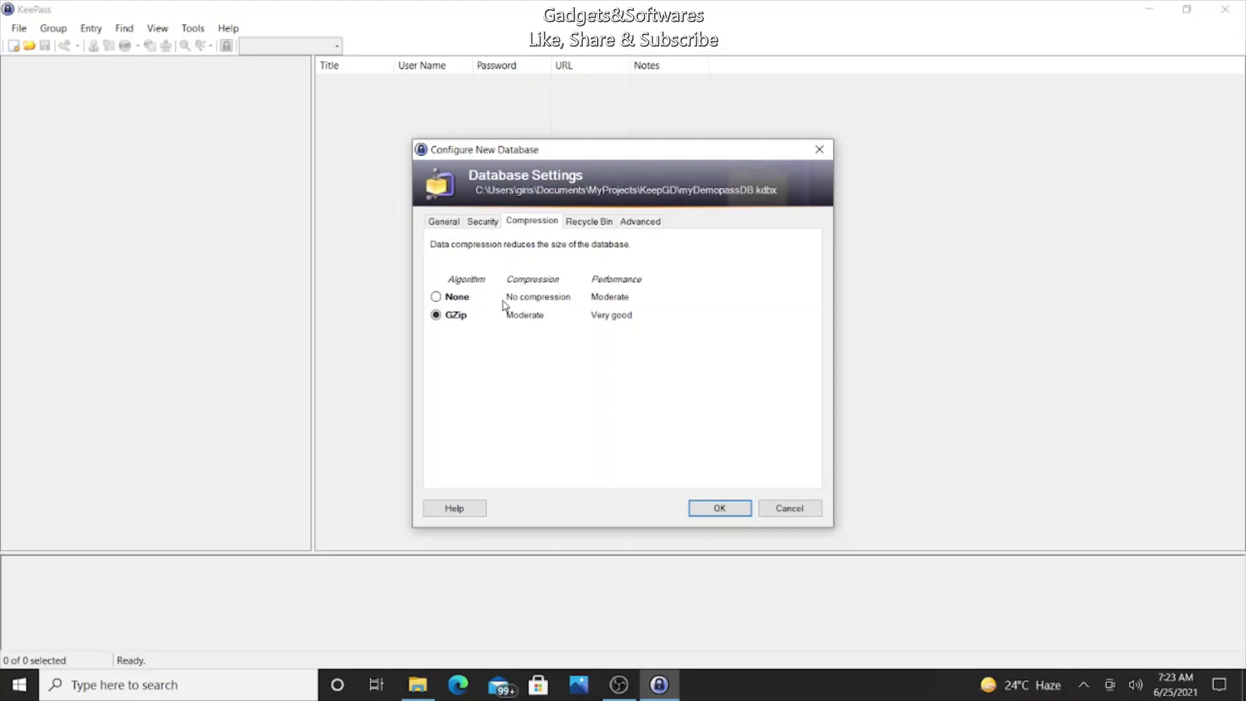
Step: Review recycle bin and advanced settings, keep Entry templates group as (None), and accept
left_click(583, 224)
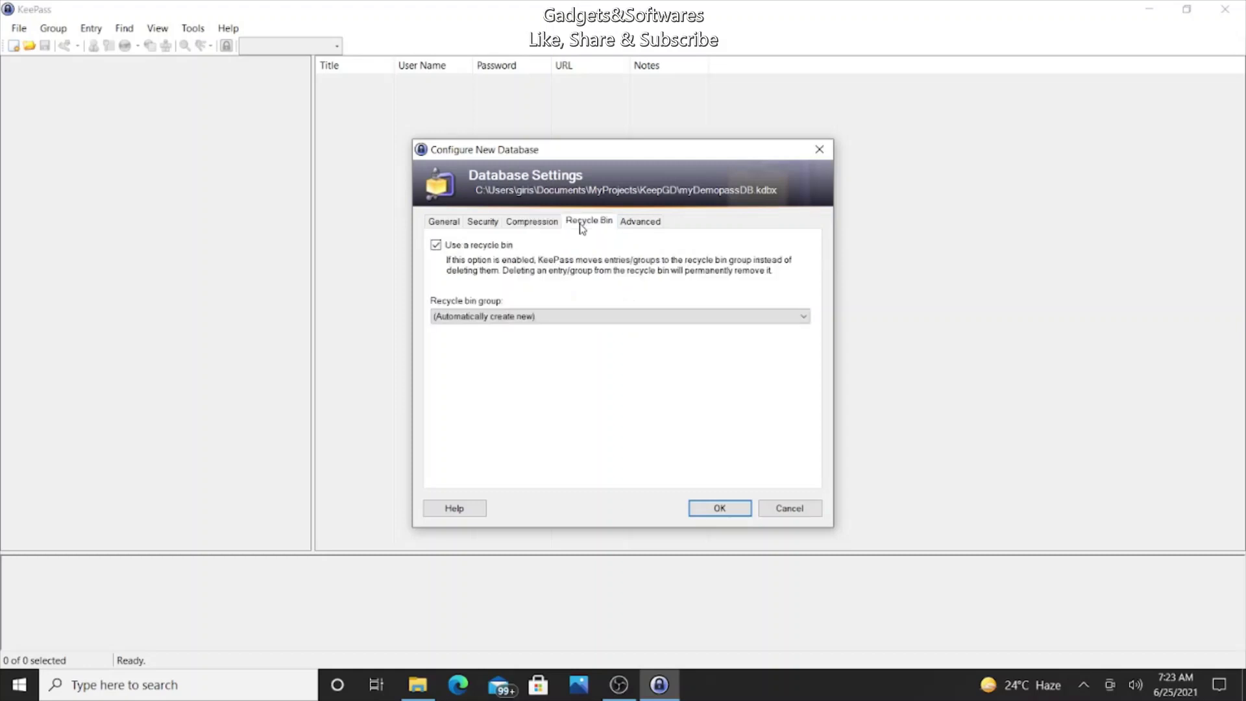
left_click(637, 222)
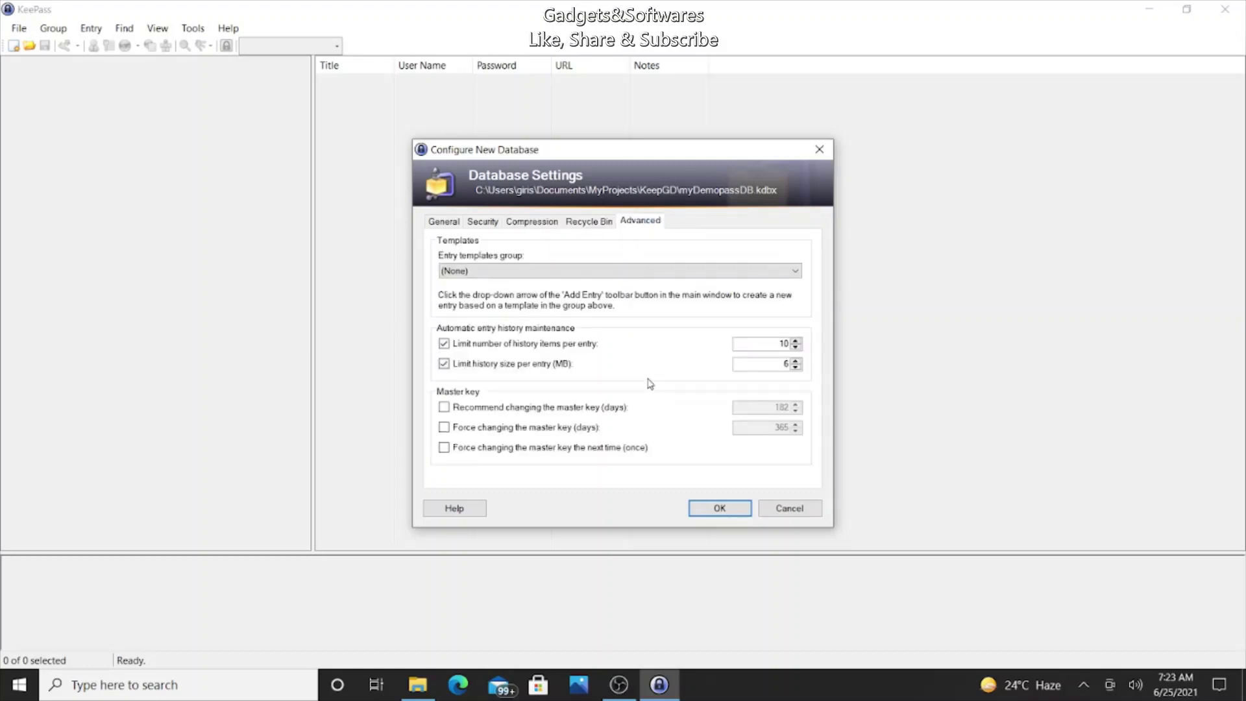
left_click(574, 270)
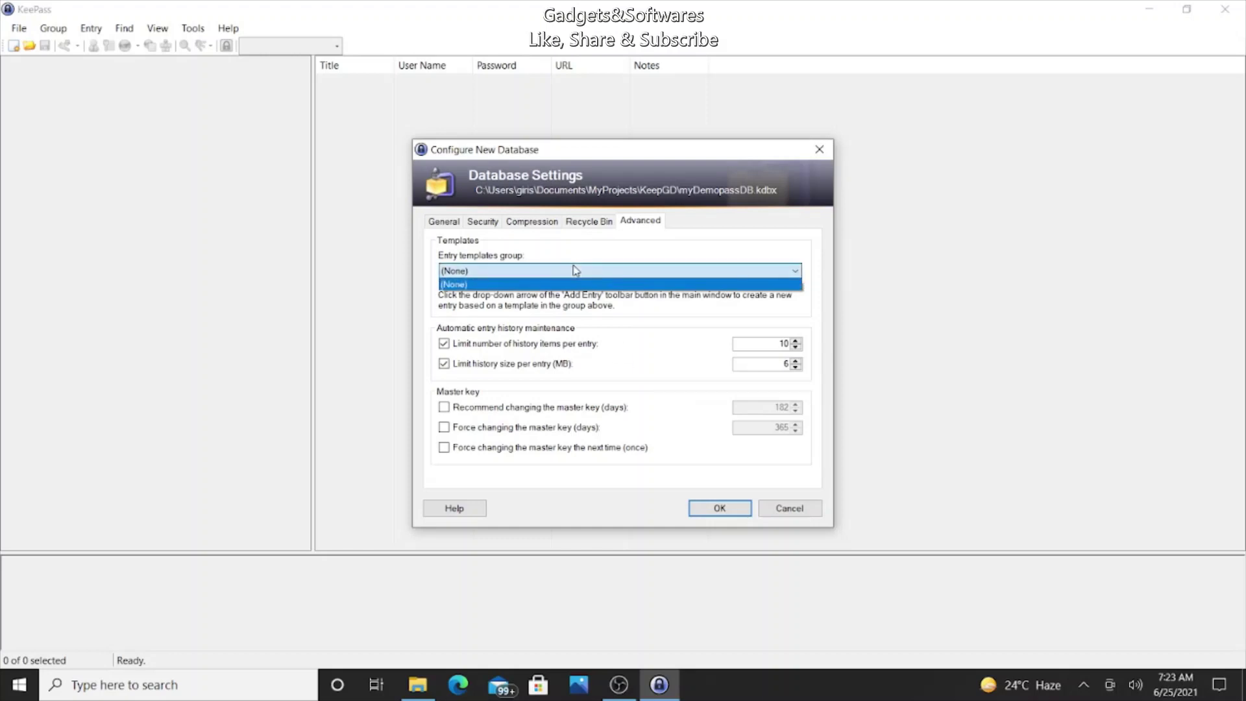
left_click(578, 281)
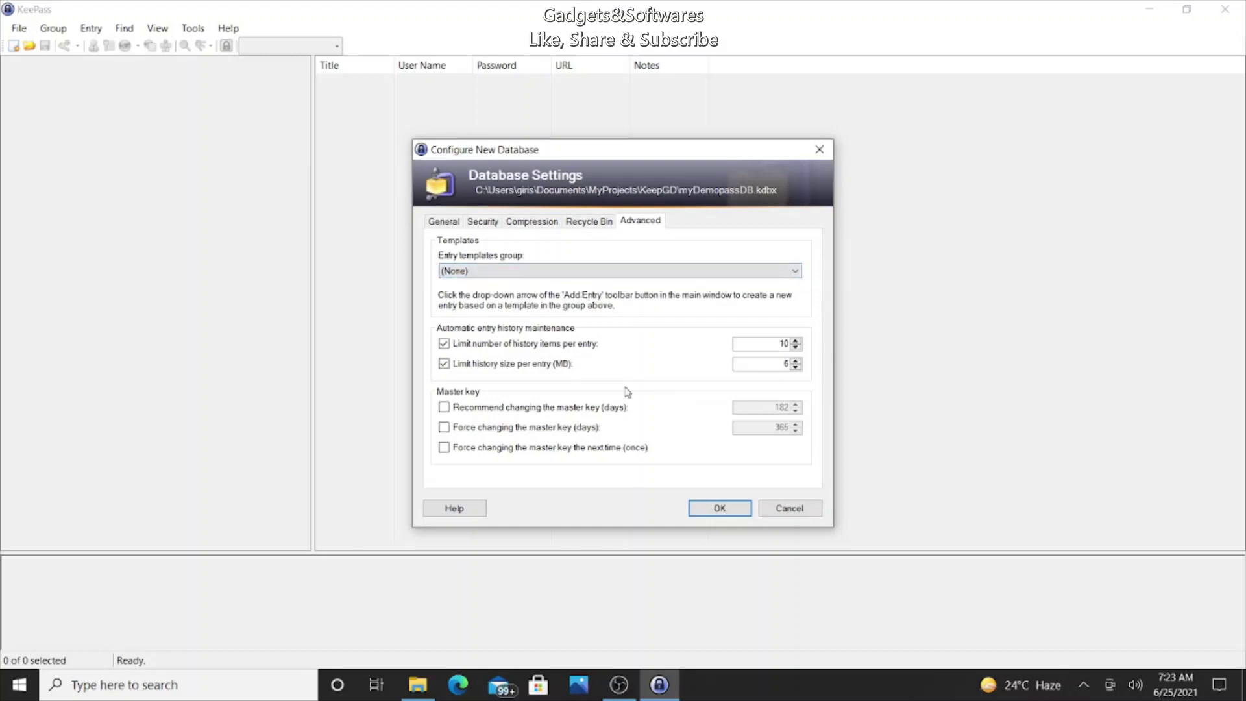
left_click(714, 509)
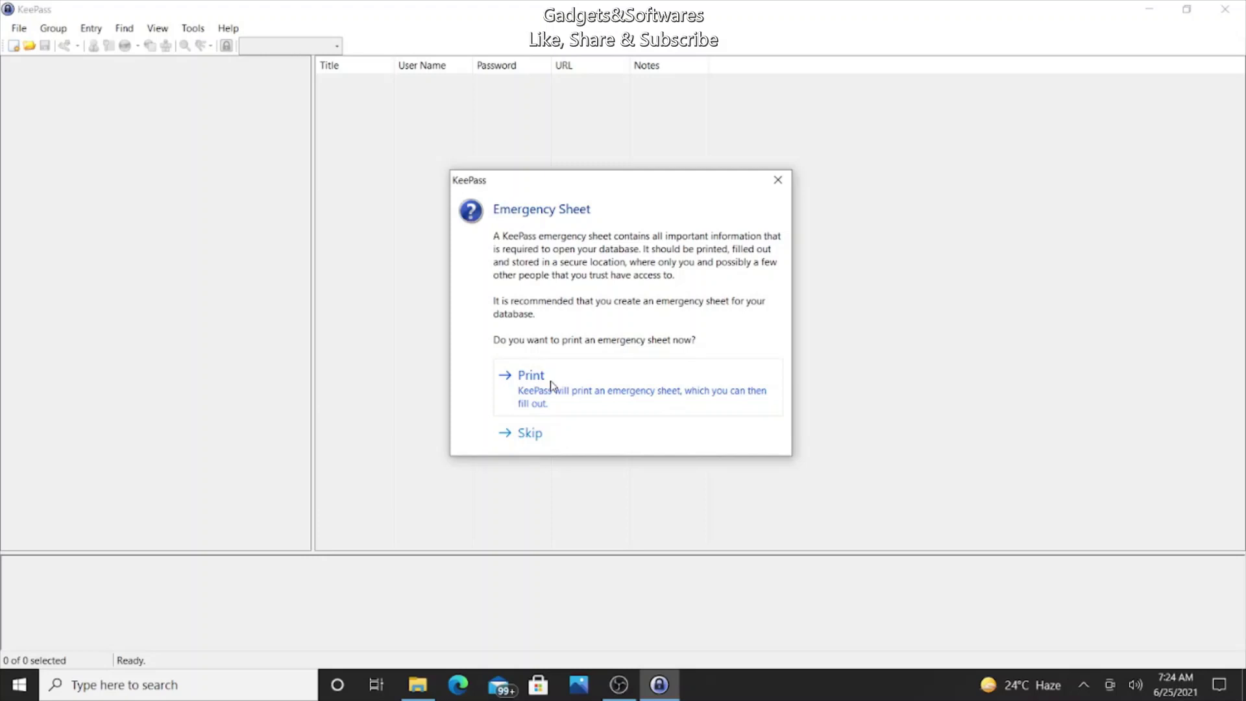
Step: Print the emergency sheet via Microsoft Print to PDF as myDemopassDB in KeepGD
left_click(550, 385)
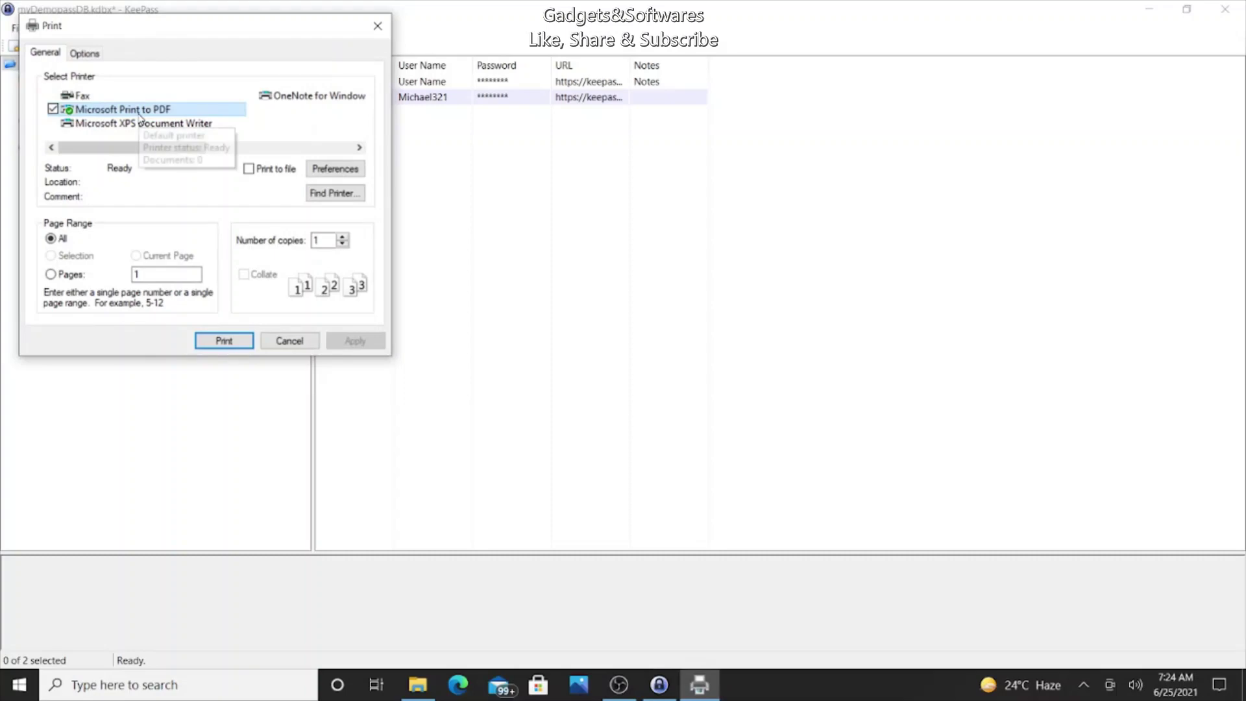
left_click(236, 342)
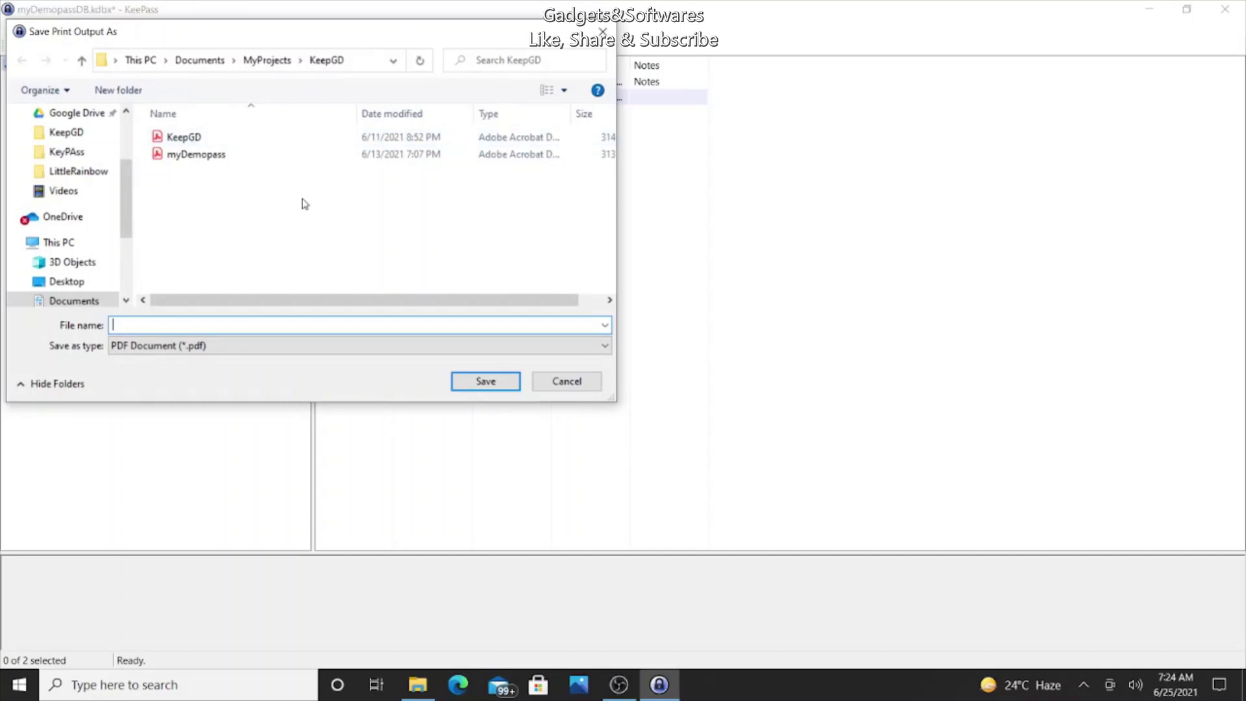
type("myDemopassDB")
left_click(469, 383)
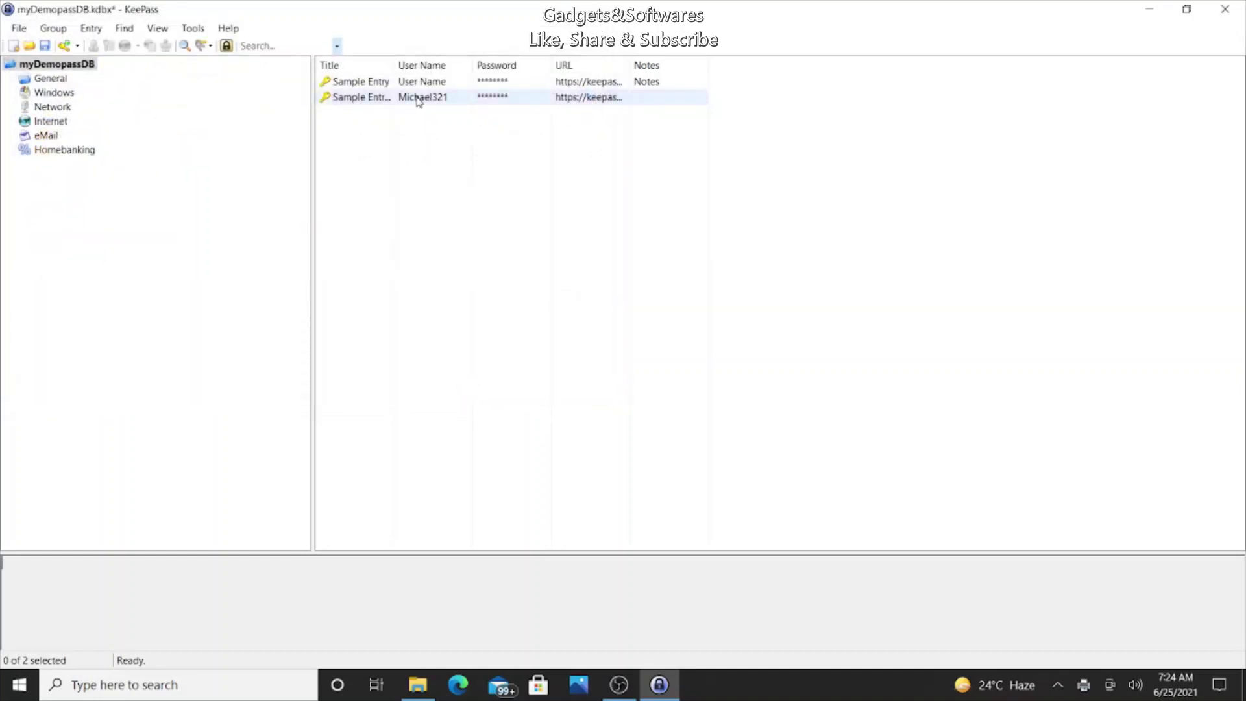
Step: Open Sample Entry #2, browse its icons without changing them, and briefly reveal its password
double_click(368, 99)
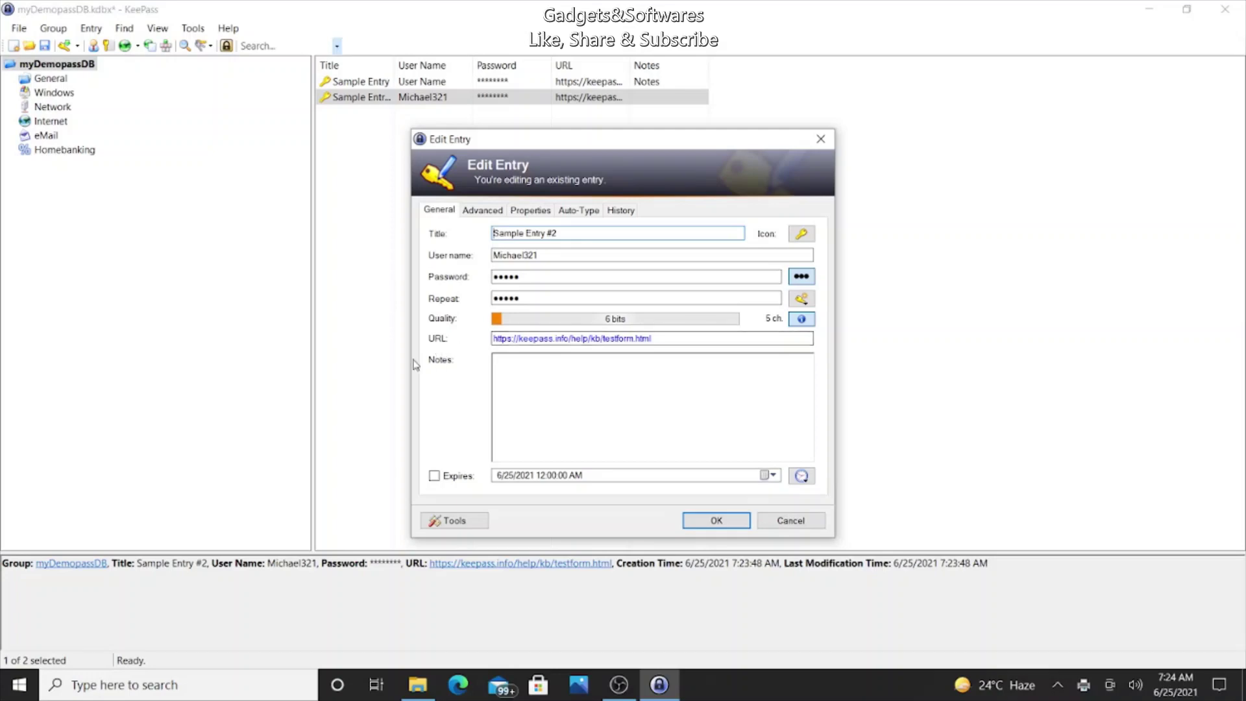
left_click(802, 234)
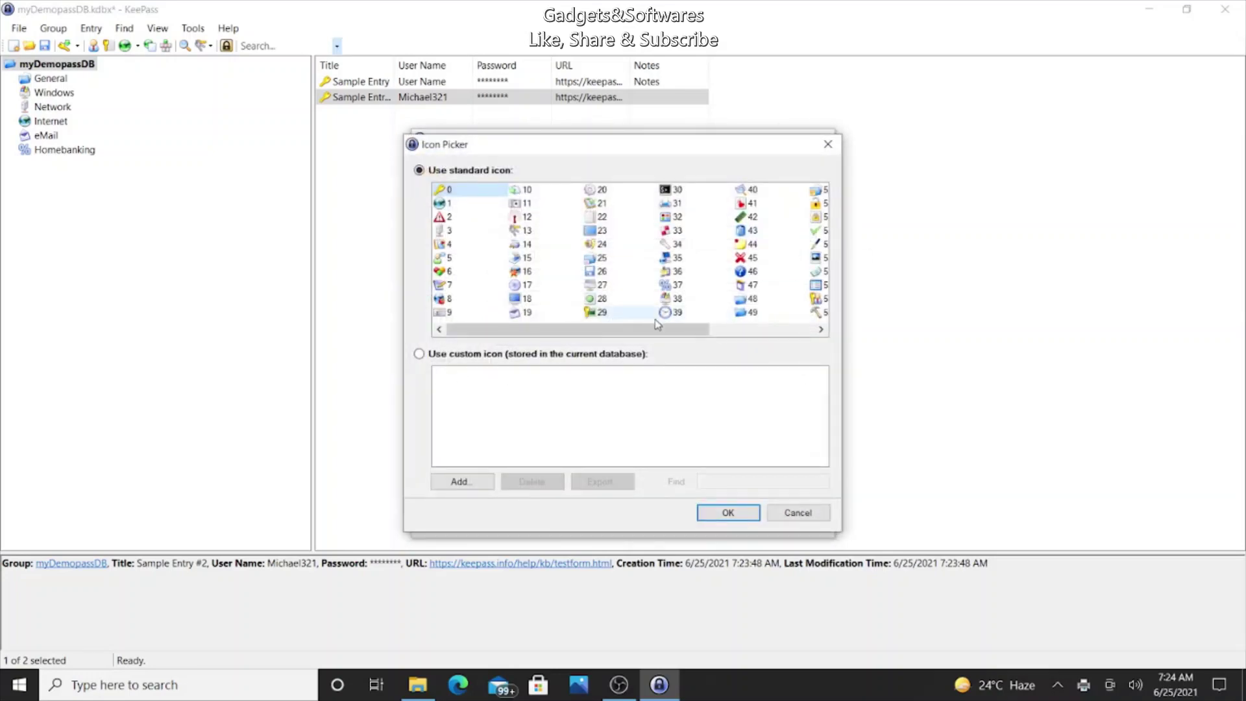
mouse_move(654, 332)
left_mouse_down()
mouse_move(755, 335)
mouse_move(654, 336)
left_mouse_up()
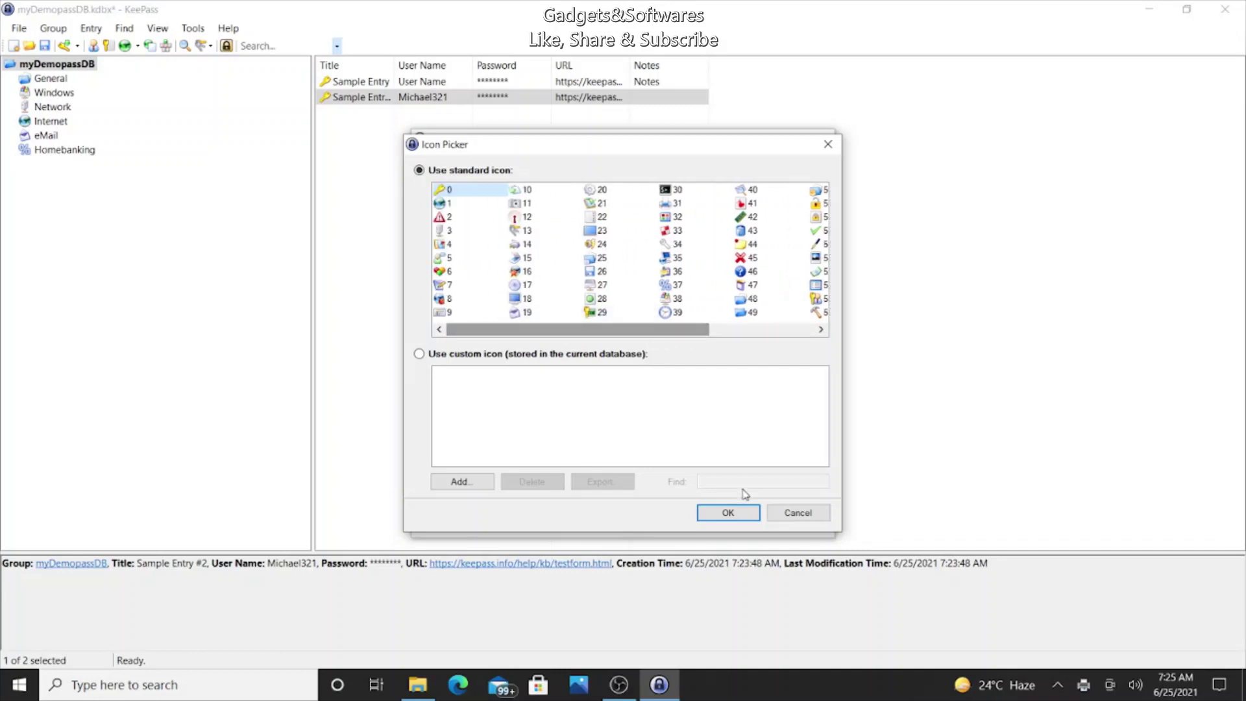
left_click(778, 512)
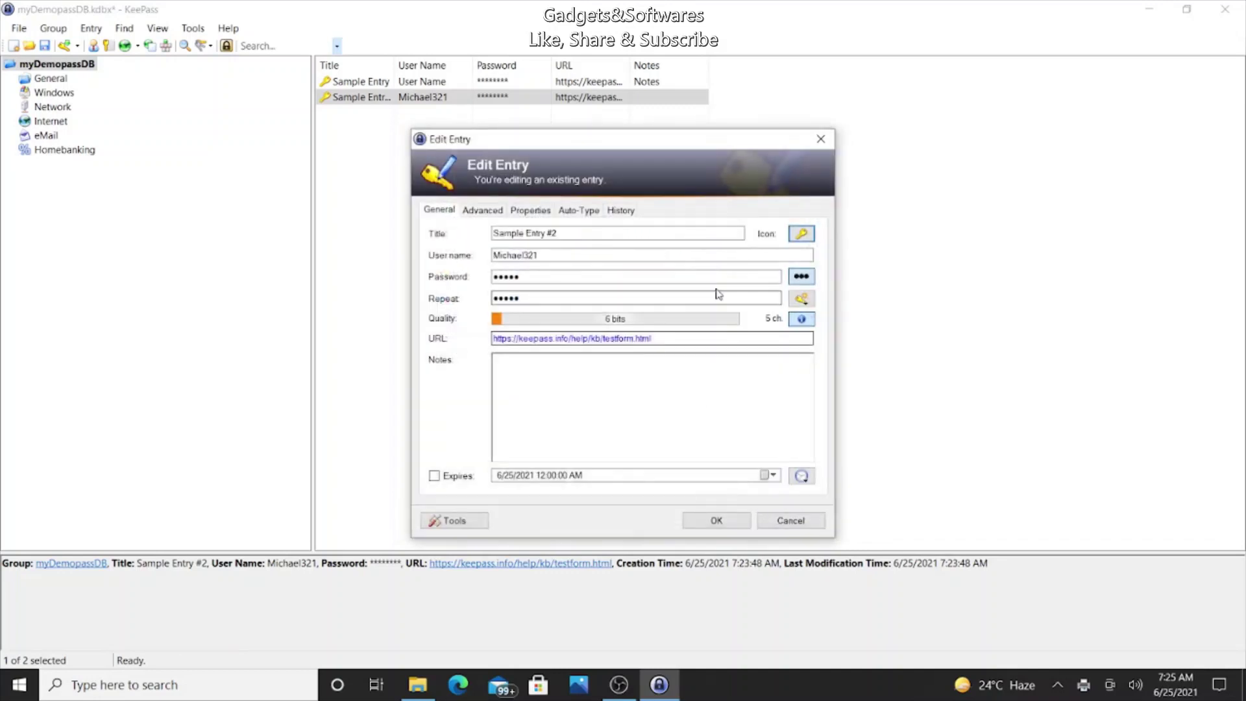
left_click(809, 280)
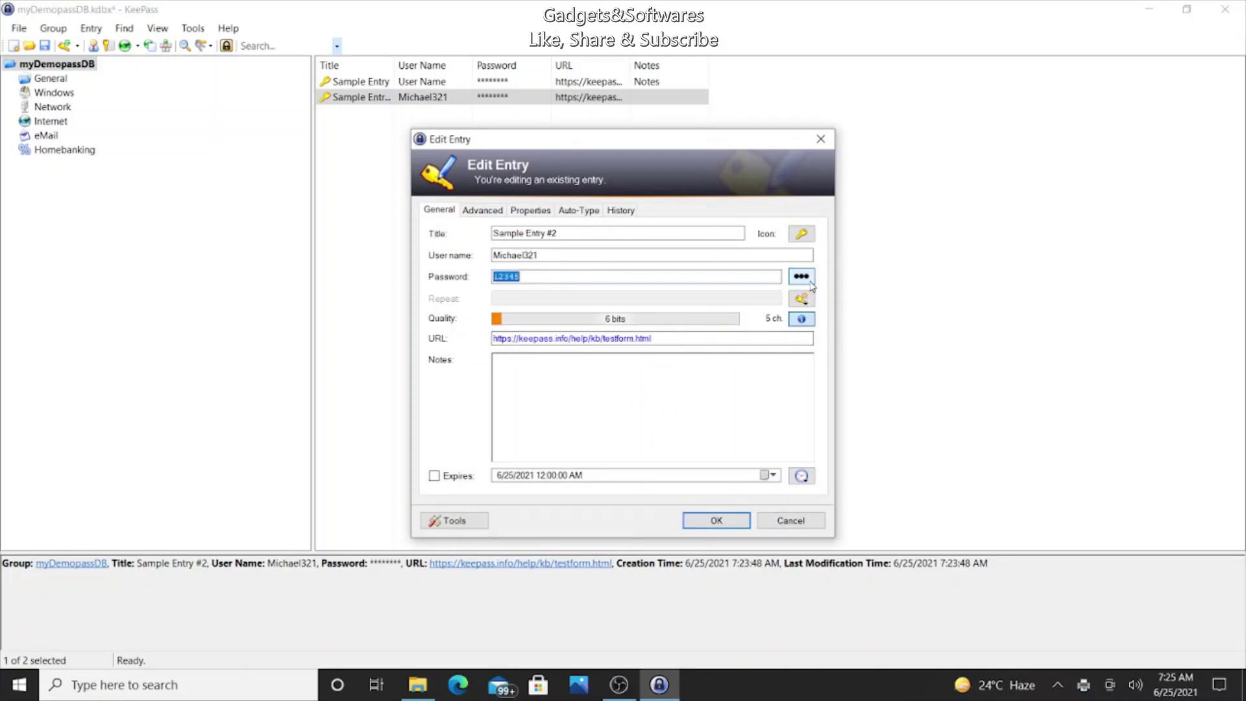
left_click(804, 278)
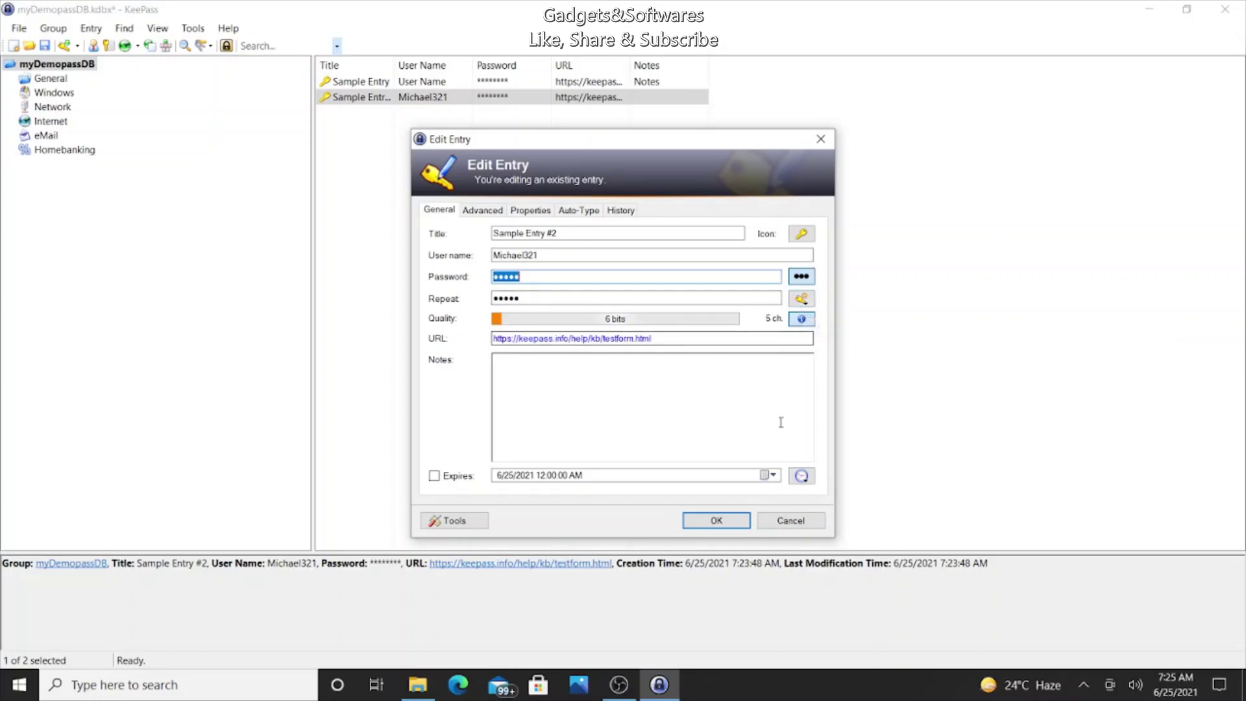
left_click(482, 212)
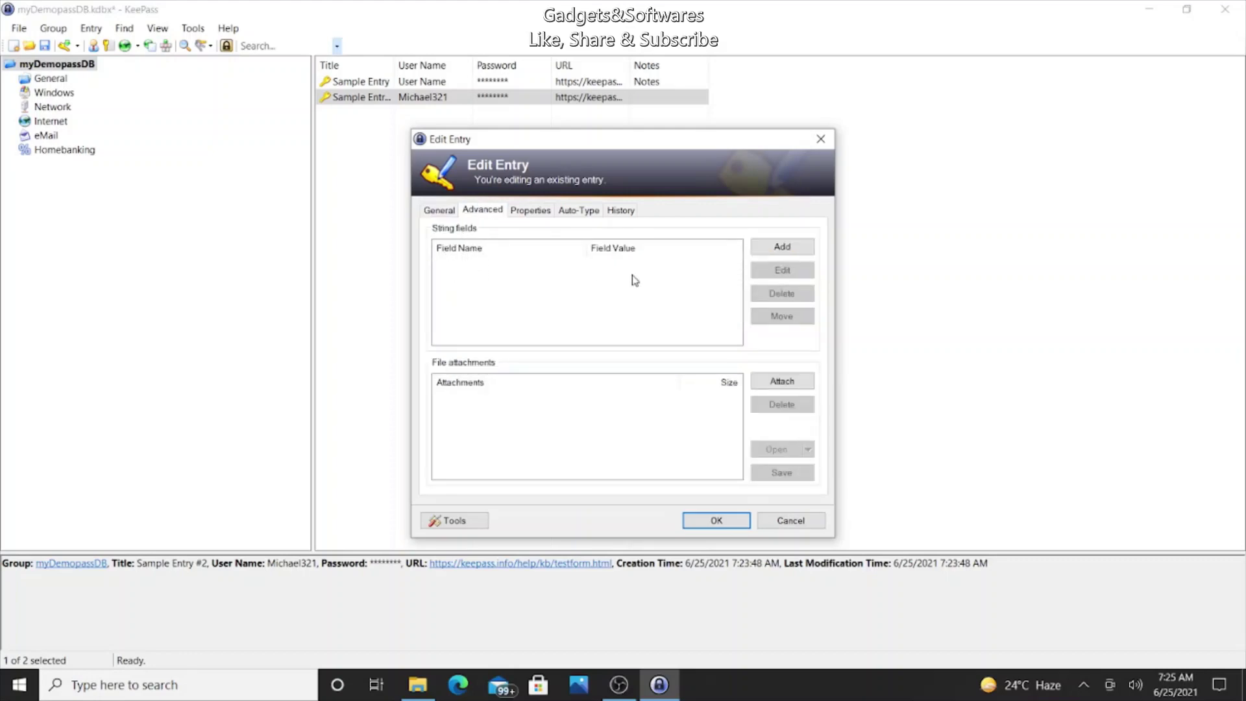
left_click(526, 215)
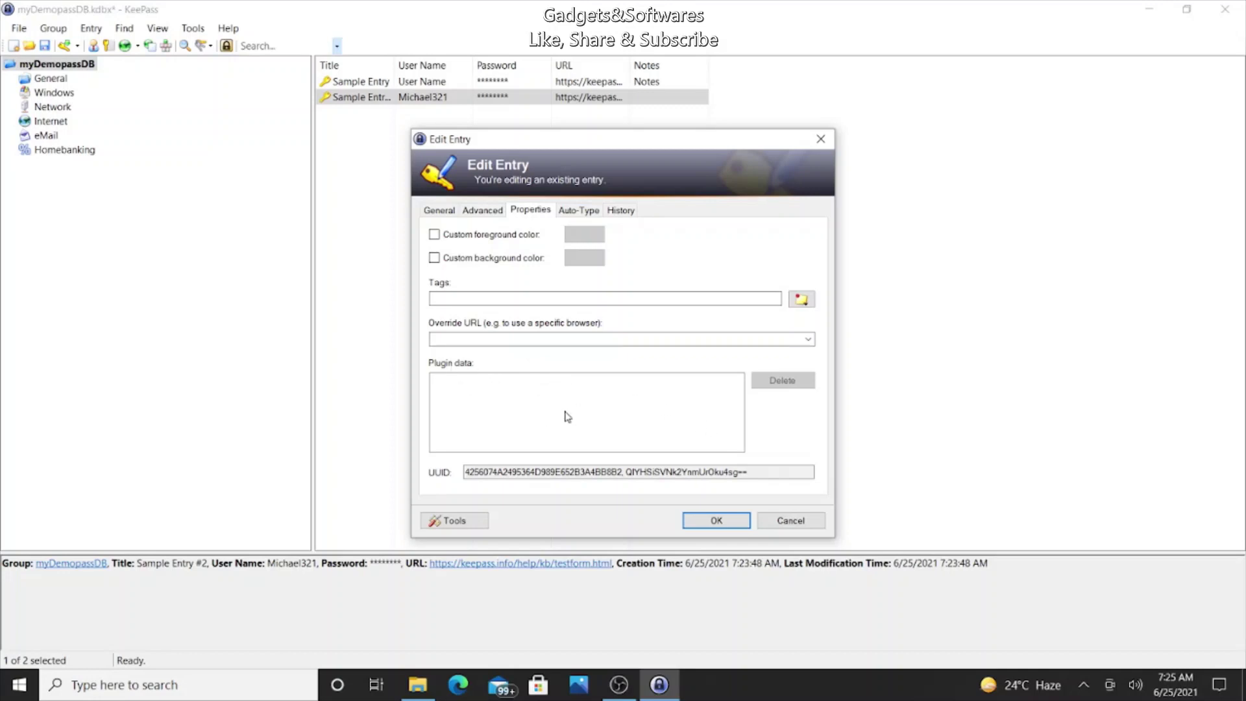
left_click(562, 214)
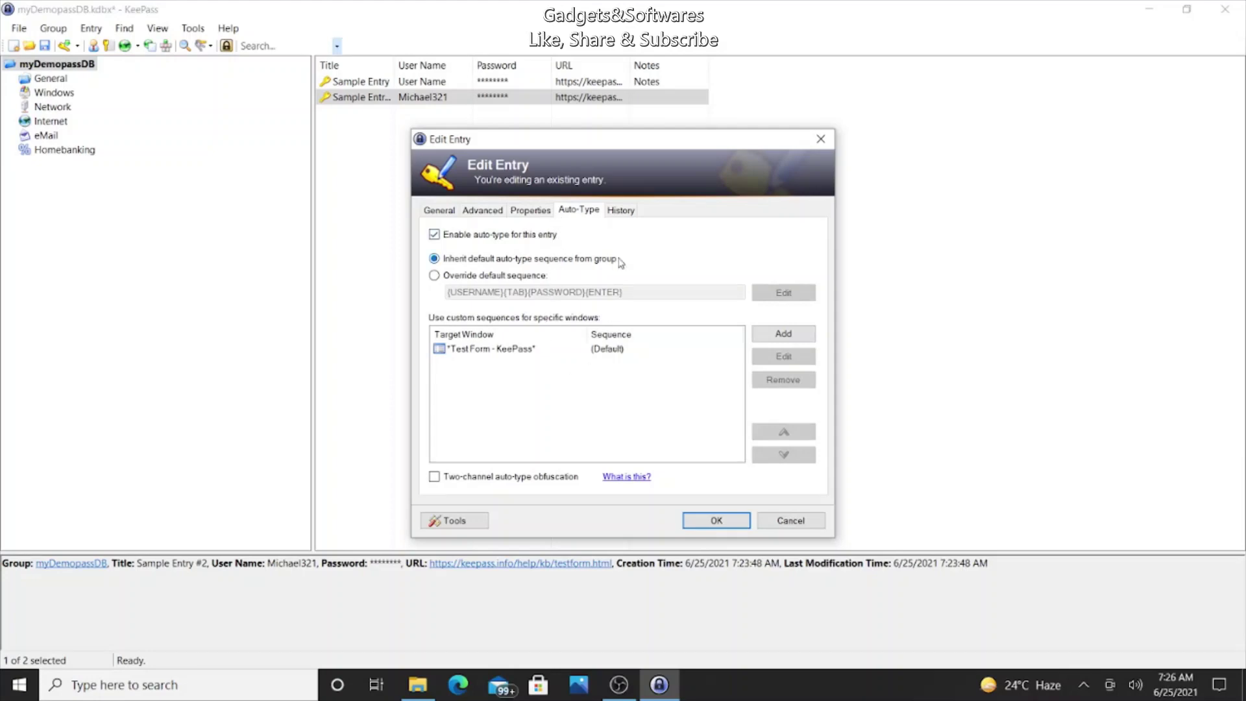
left_click(618, 212)
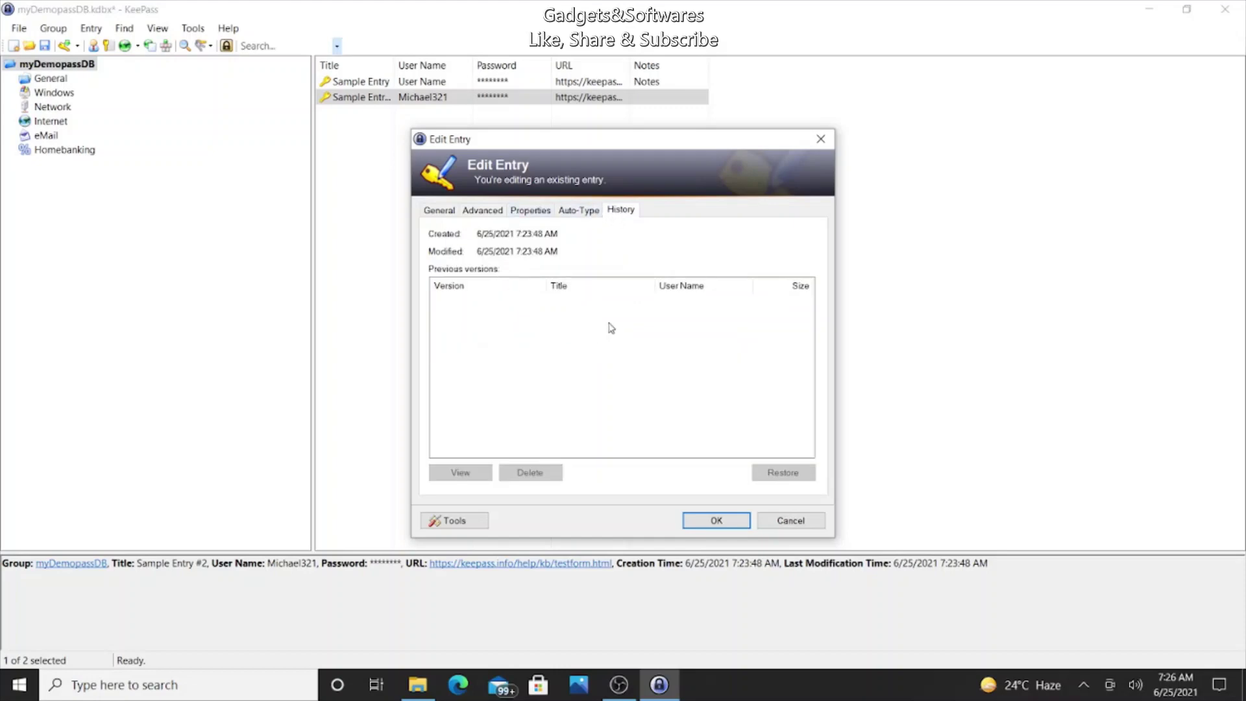
left_click(440, 211)
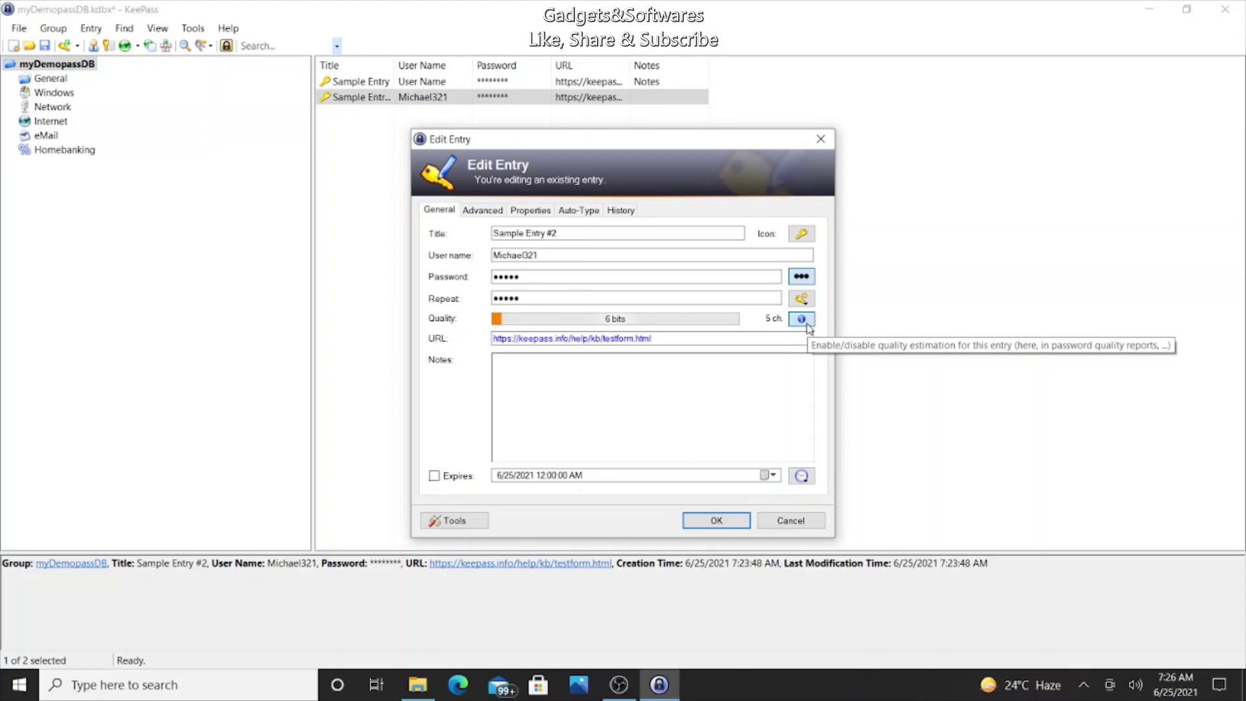
Step: Toggle password quality estimation off and on, then explore the entry's Tools and Insert Field Reference options without changes
left_click(806, 320)
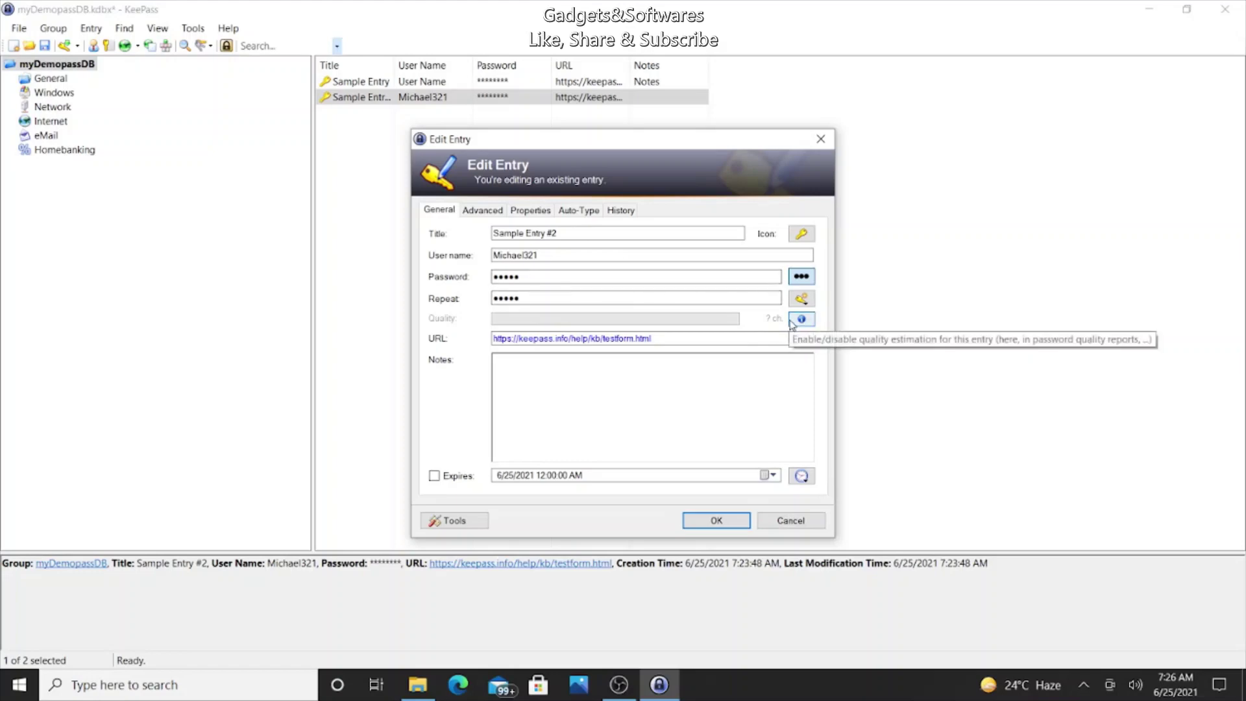
left_click(800, 319)
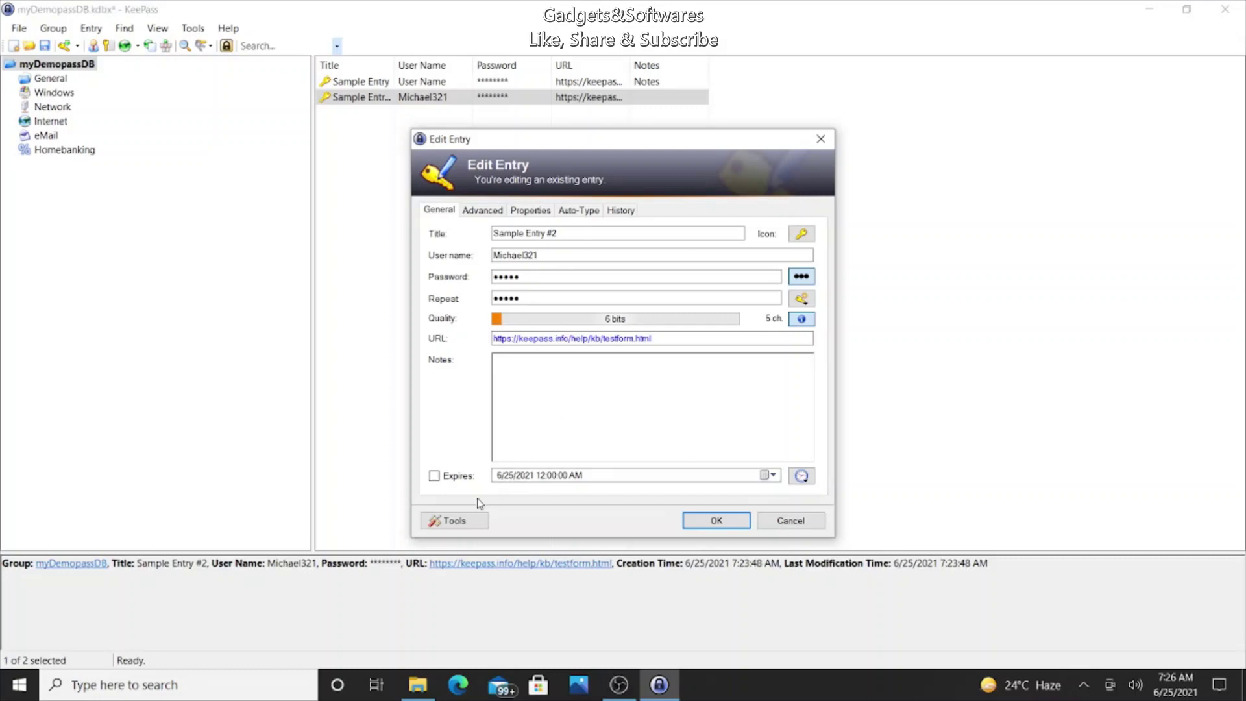
left_click(458, 526)
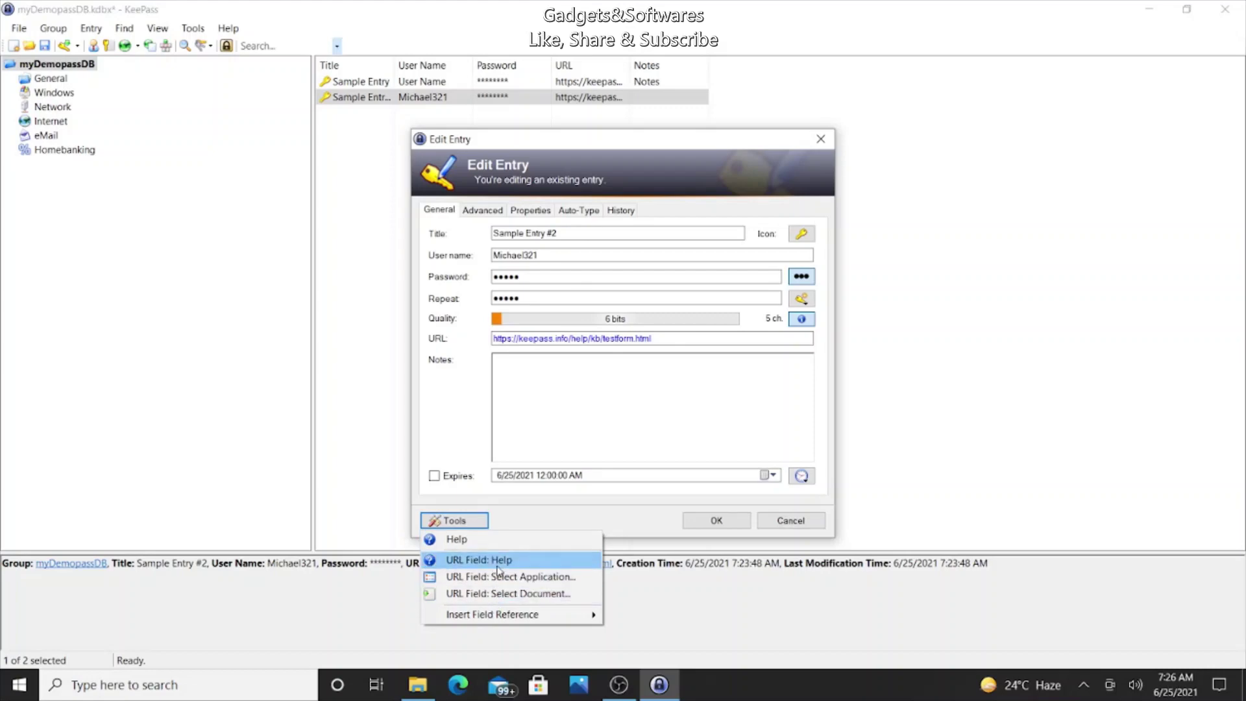
left_click(541, 579)
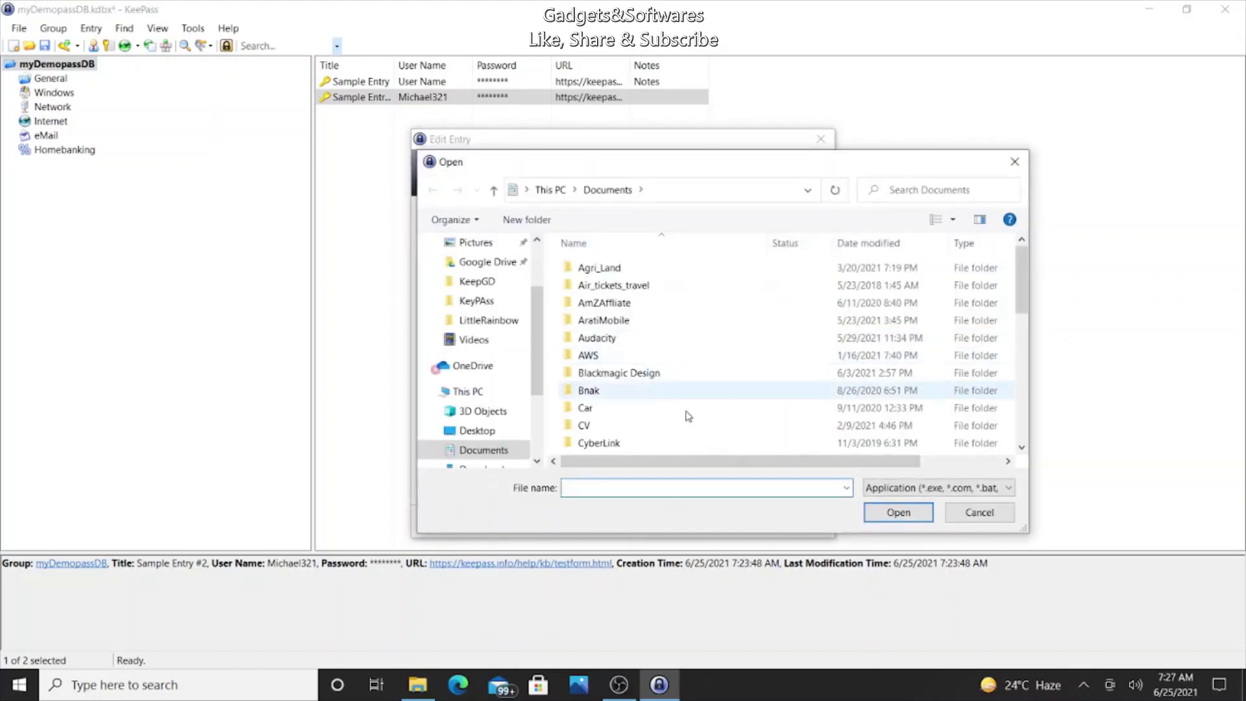
left_click(948, 514)
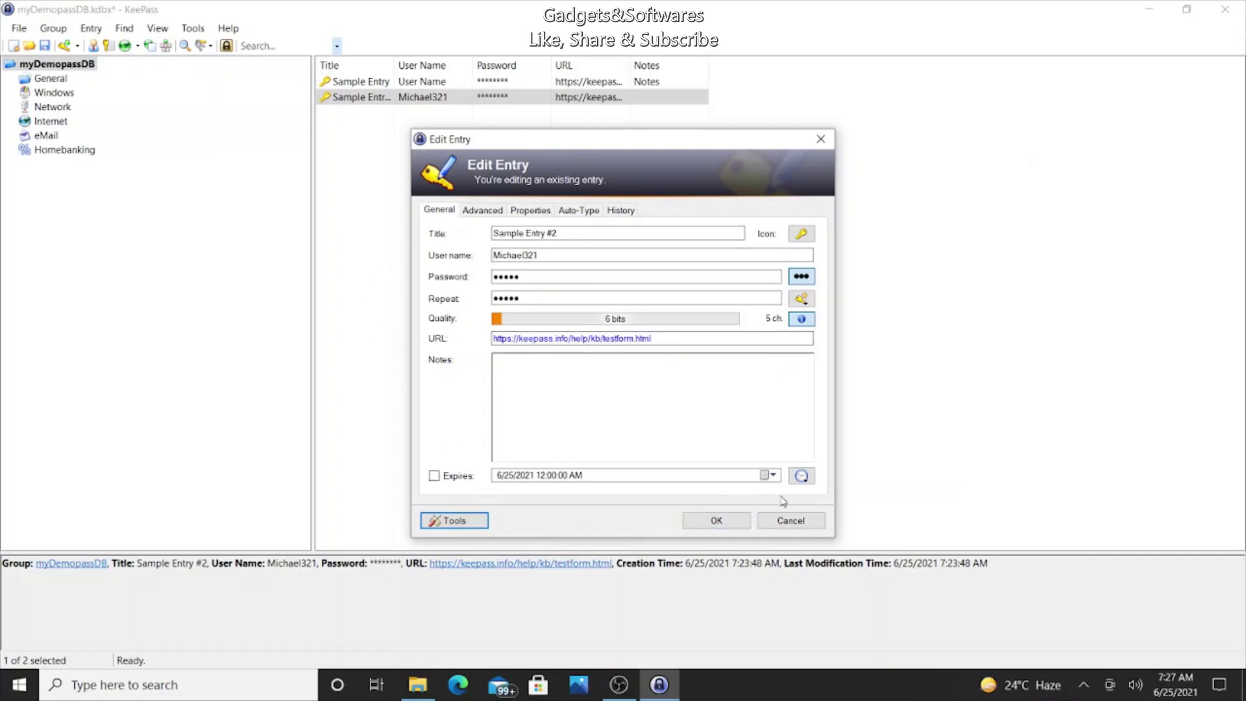
left_click(467, 527)
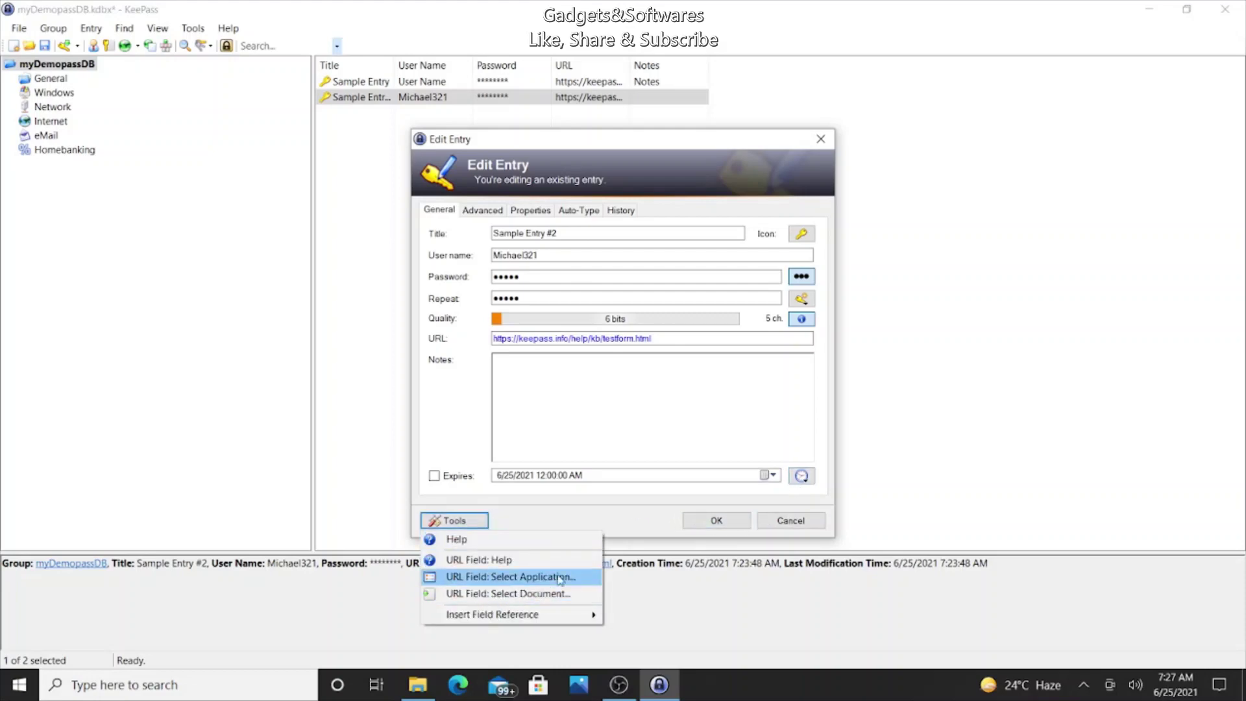
mouse_move(506, 619)
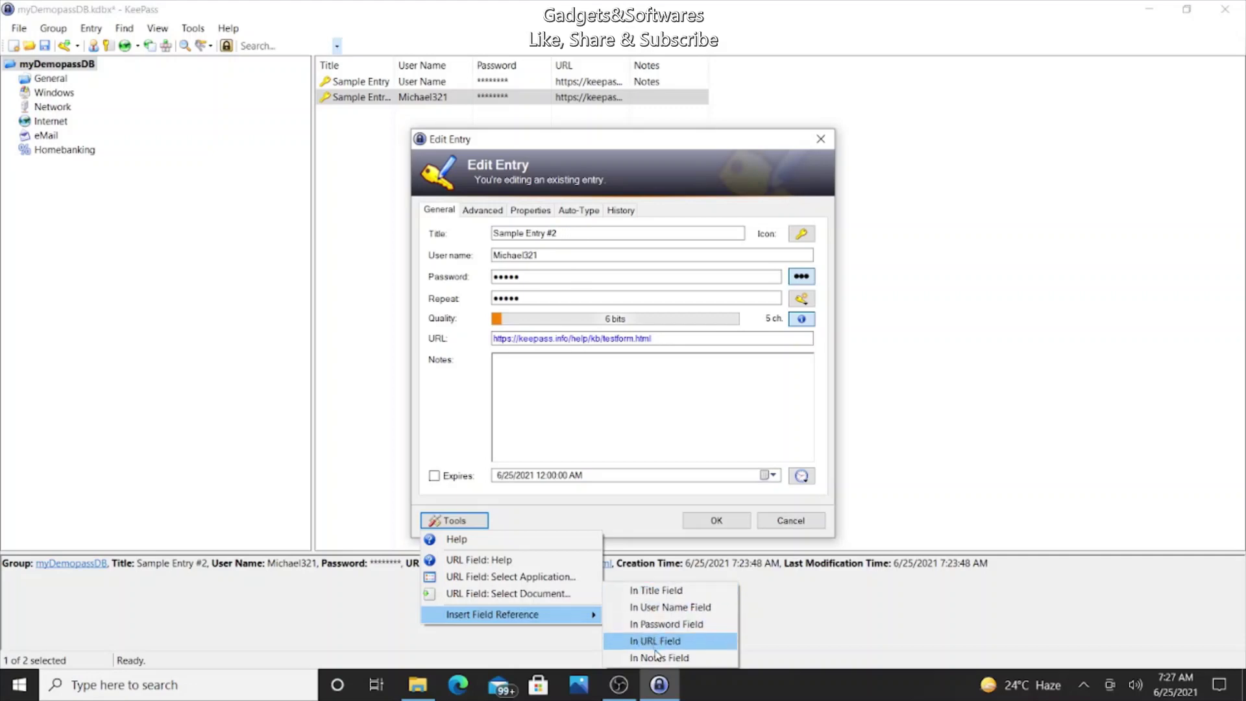
Step: Close Sample Entry #2 unchanged and open the first Sample Entry for editing
left_click(538, 520)
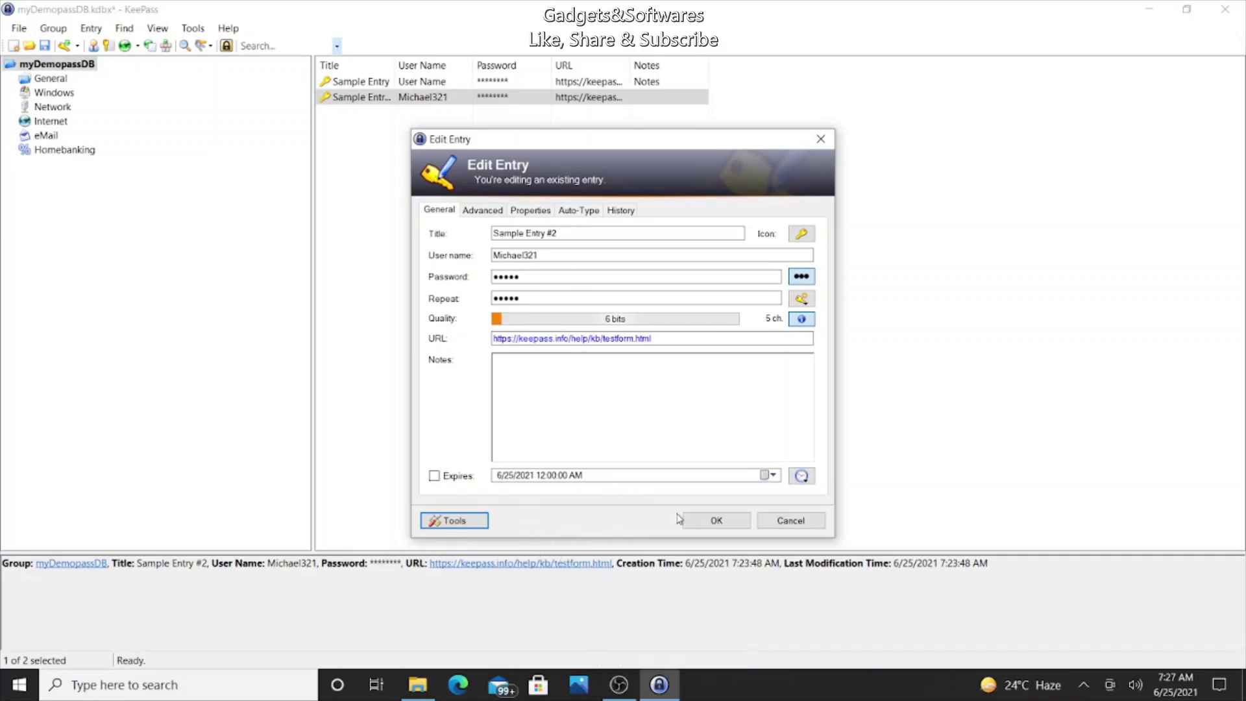
left_click(714, 521)
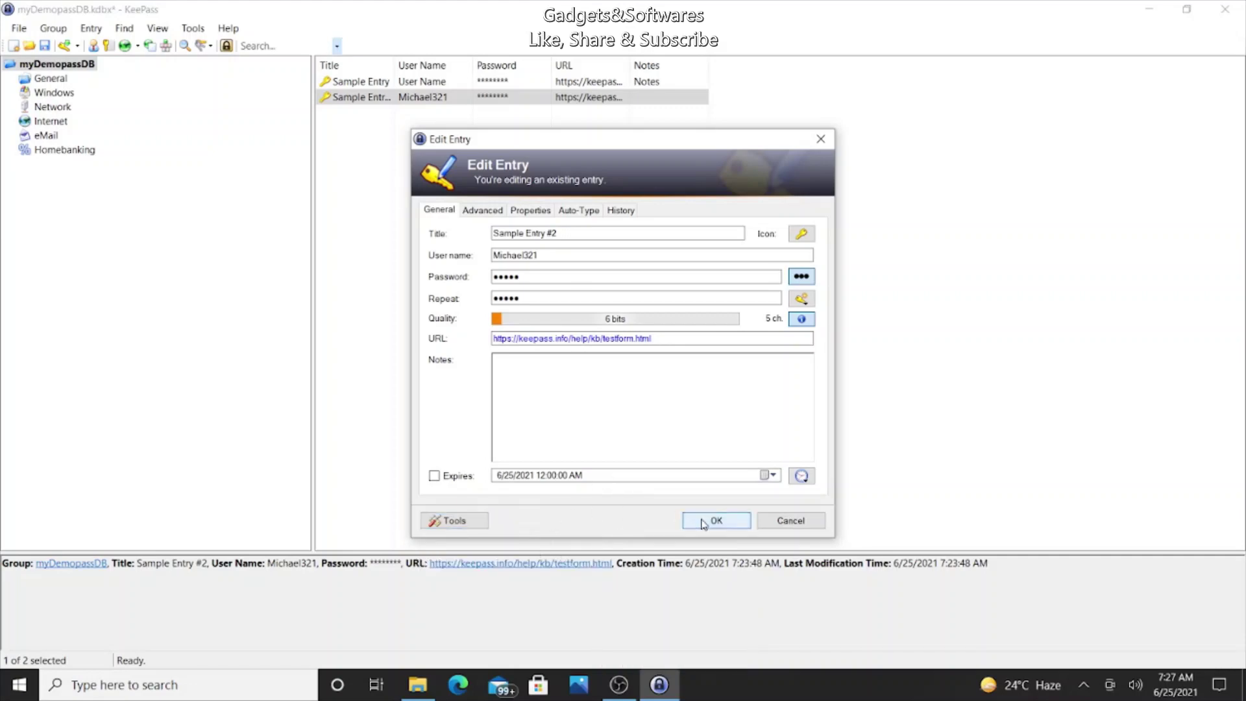
double_click(382, 86)
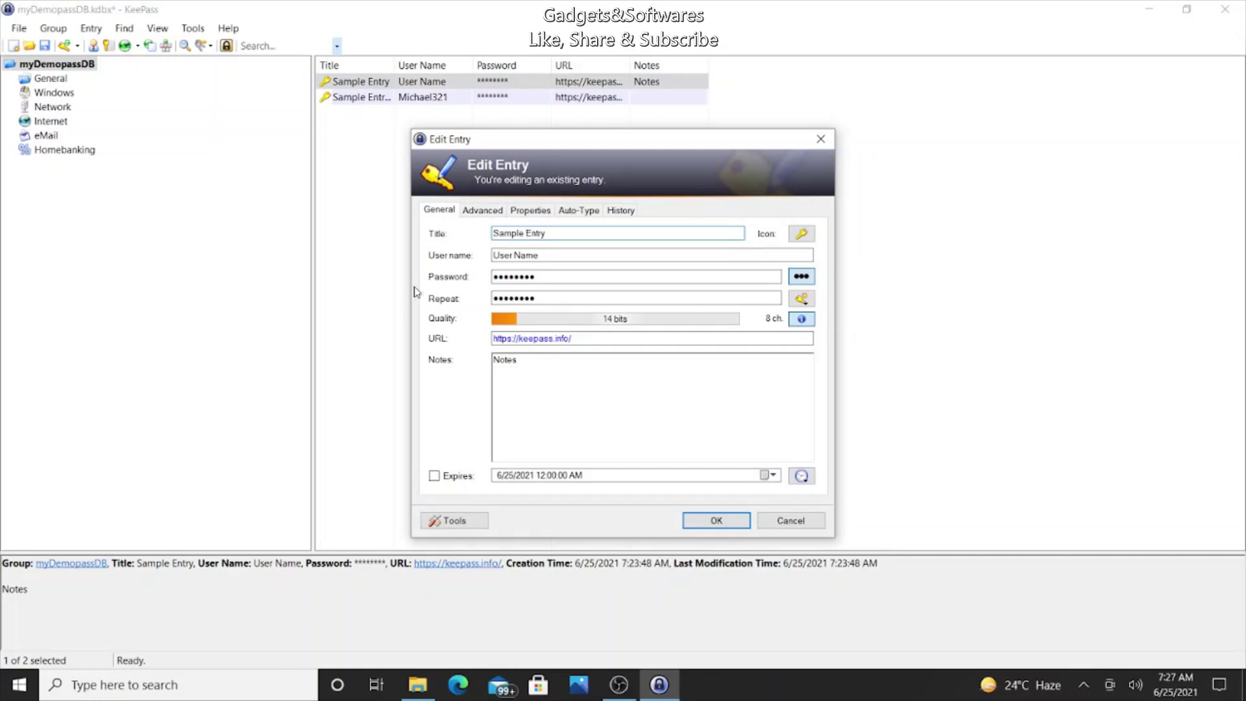
Step: Review Sample Entry's Advanced, Properties, Auto-Type and General tabs, then close it unchanged
left_click(470, 211)
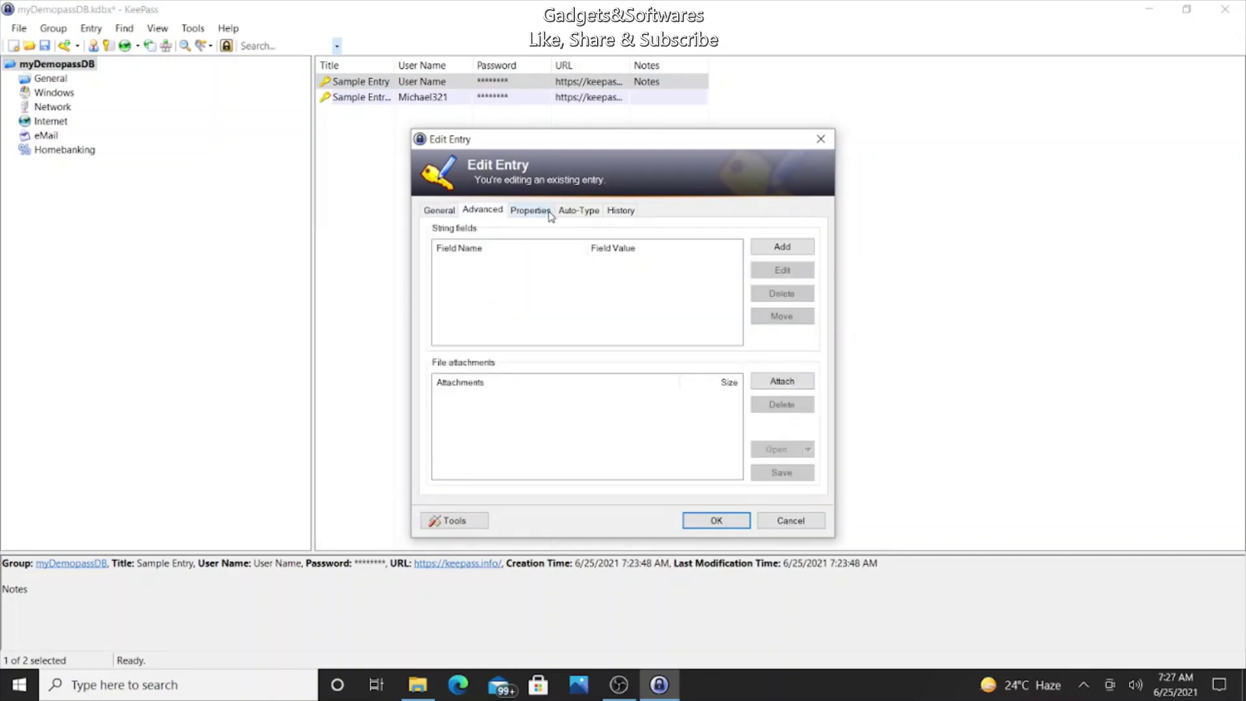
left_click(521, 211)
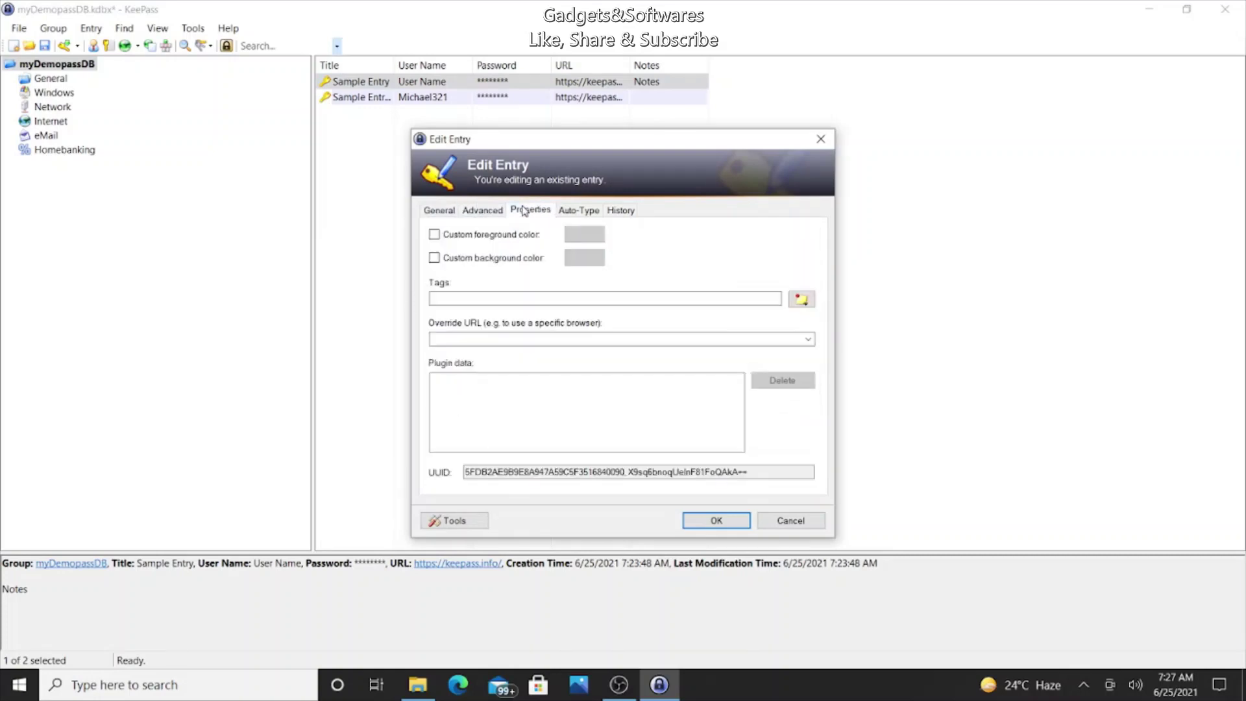
left_click(563, 216)
left_click(439, 211)
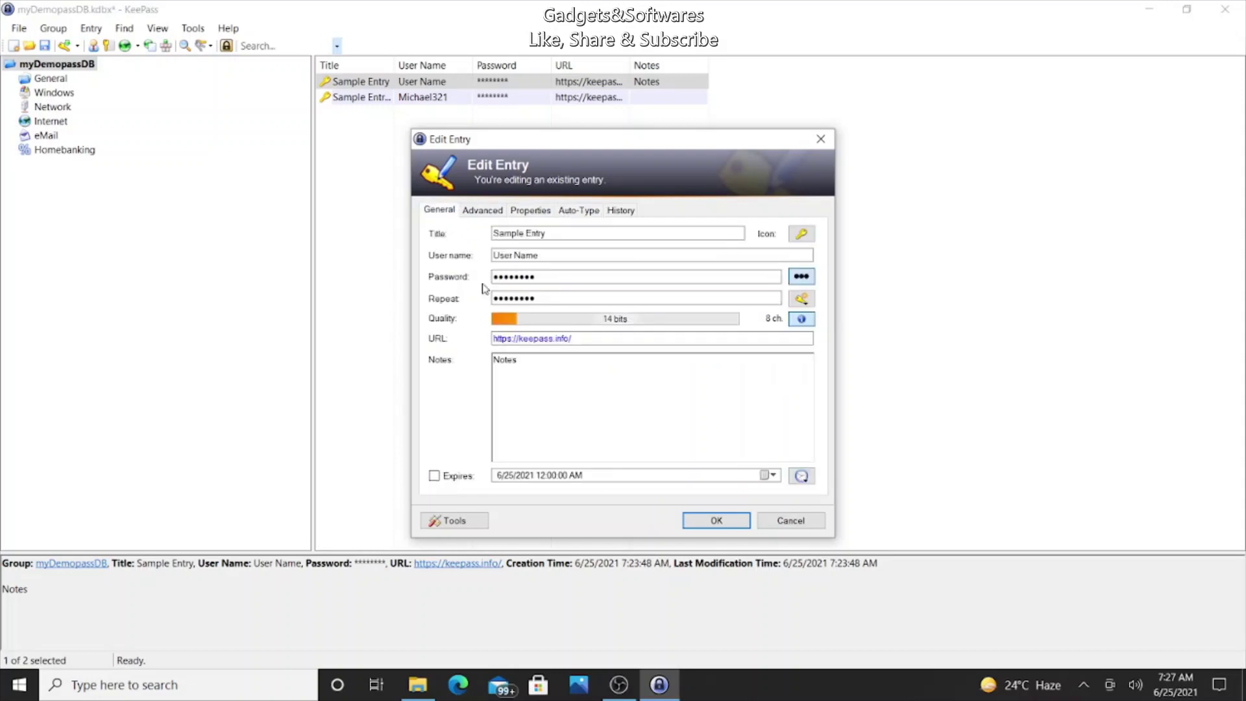
left_click(477, 524)
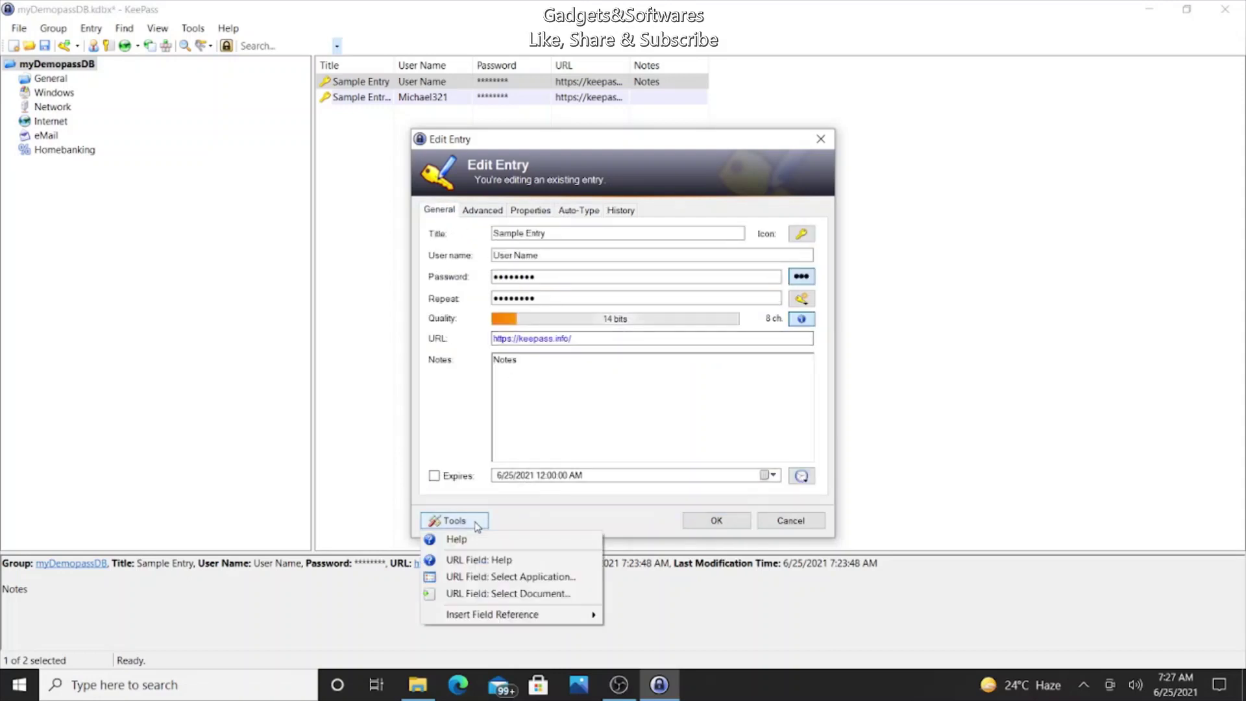
left_click(714, 521)
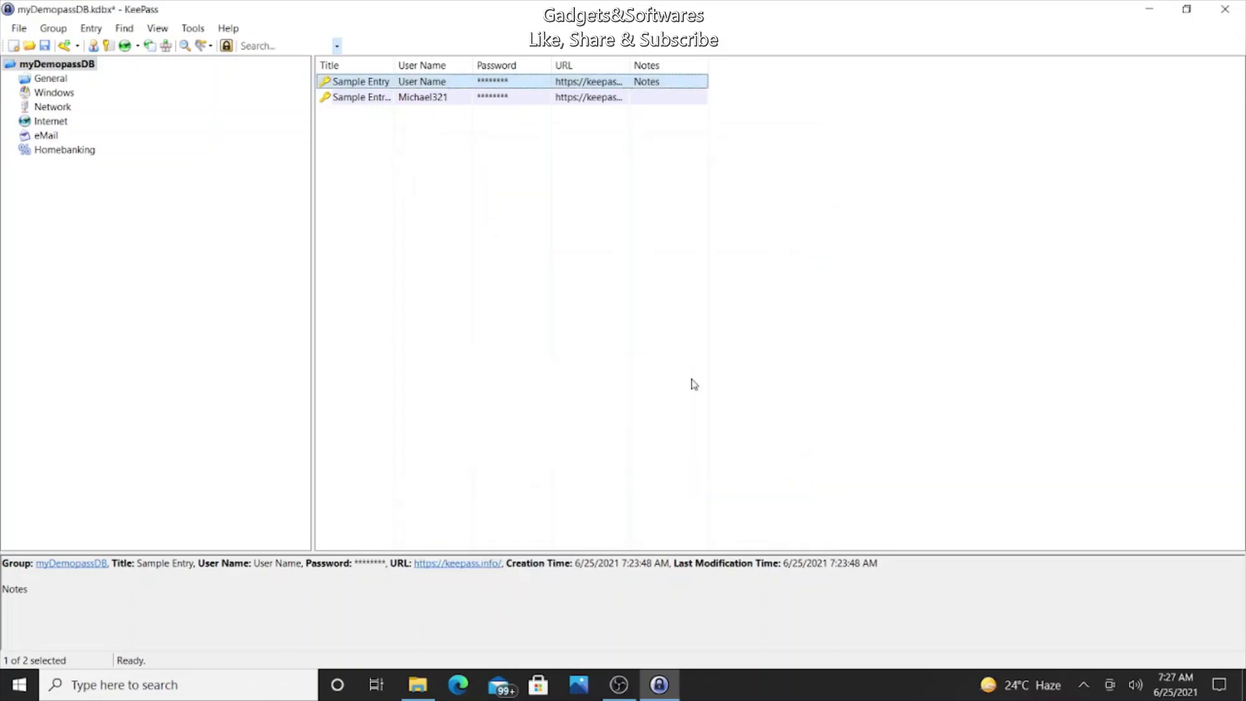
Step: Start a new entry from the list's context menu and glance at its tools and generator menus
right_click(368, 117)
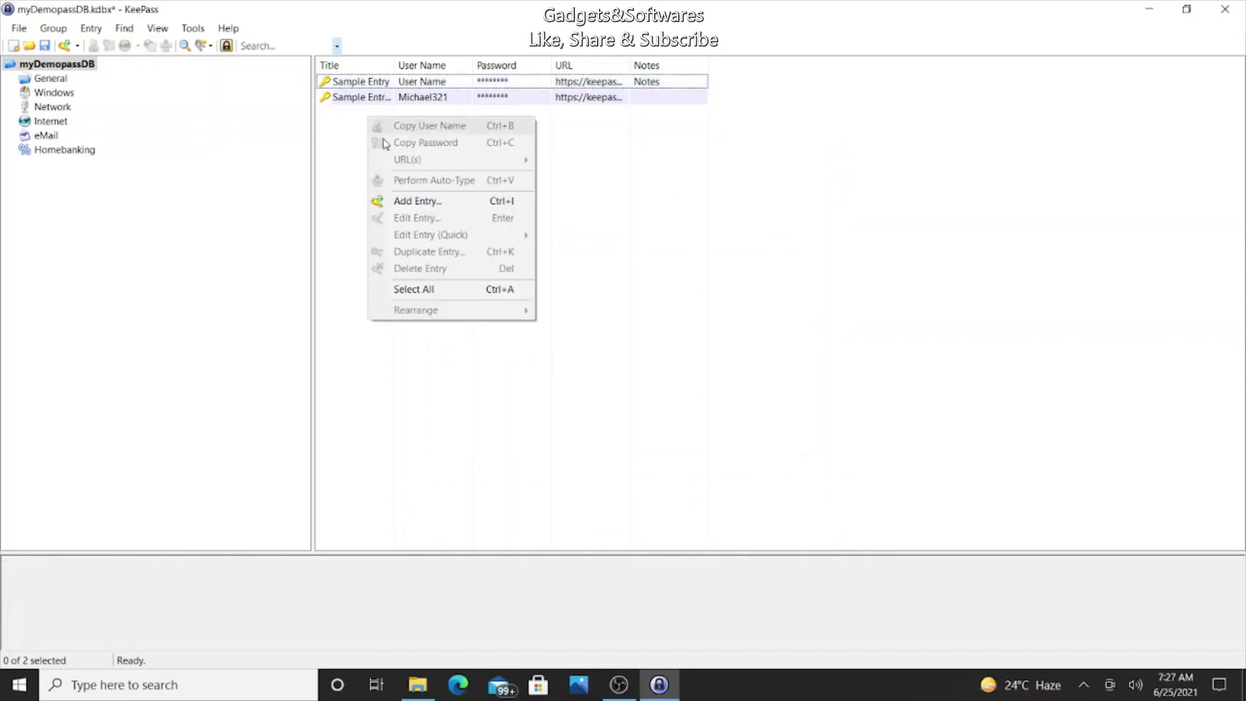
left_click(399, 200)
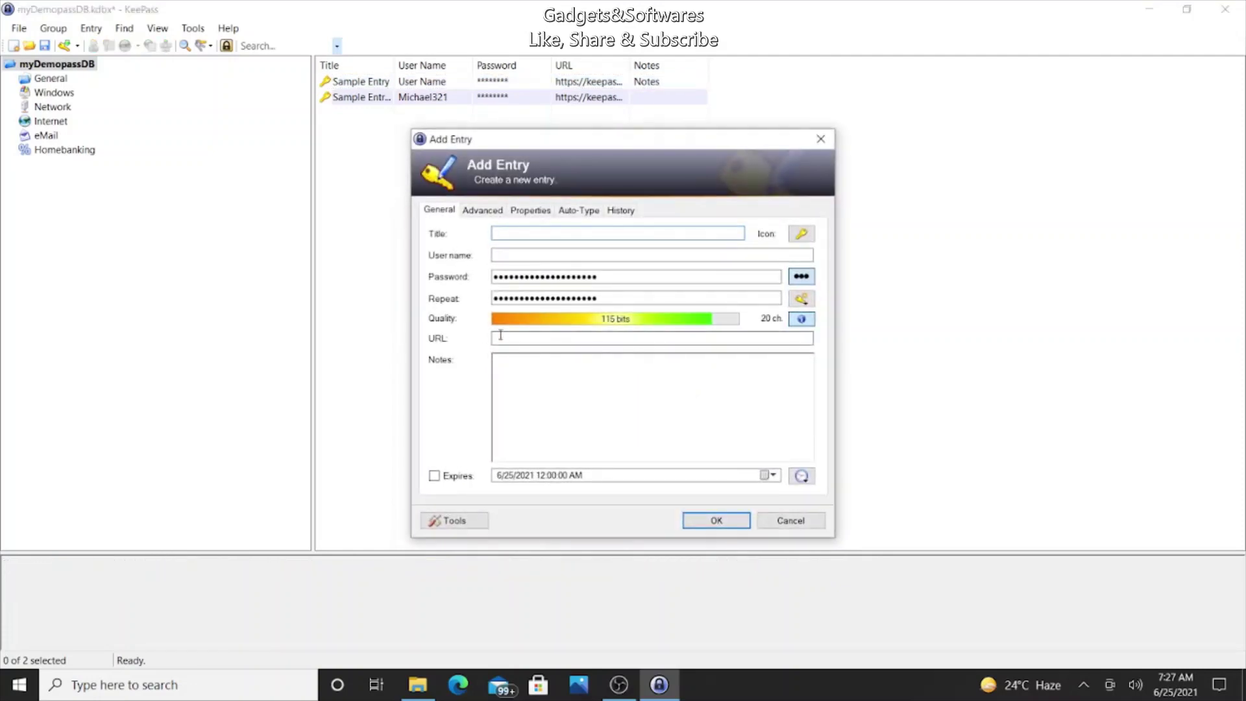
left_click(460, 522)
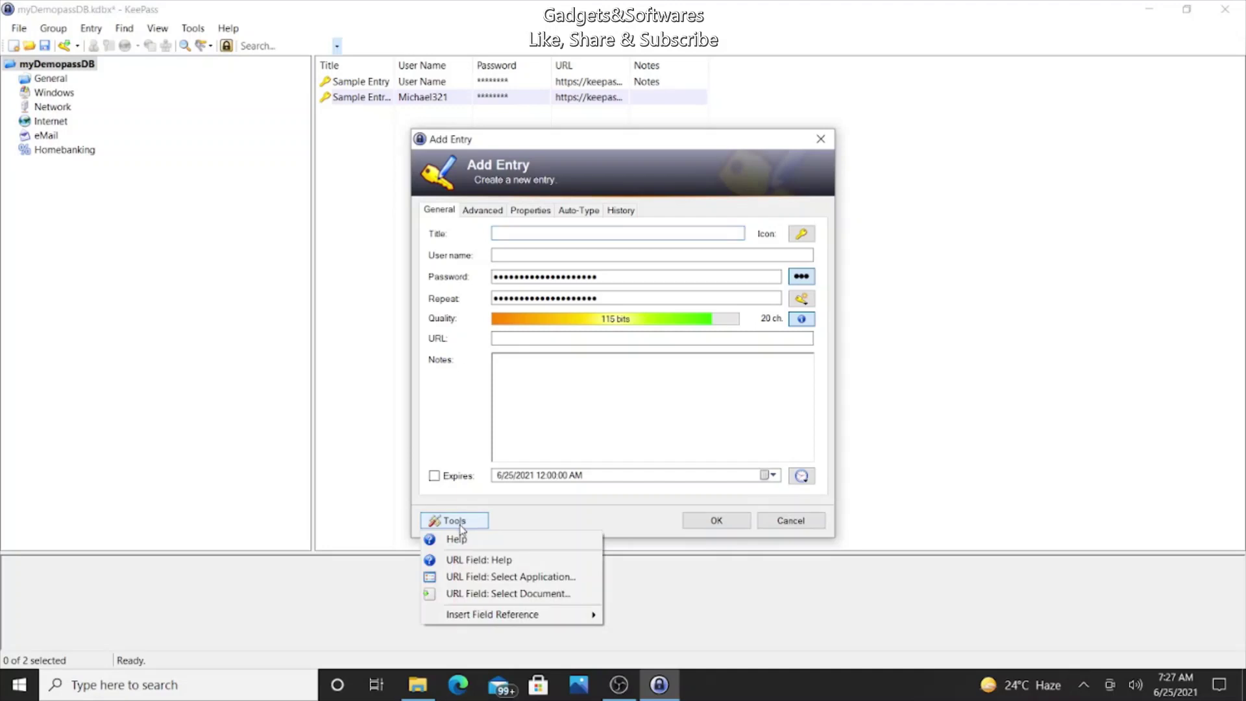
left_click(668, 399)
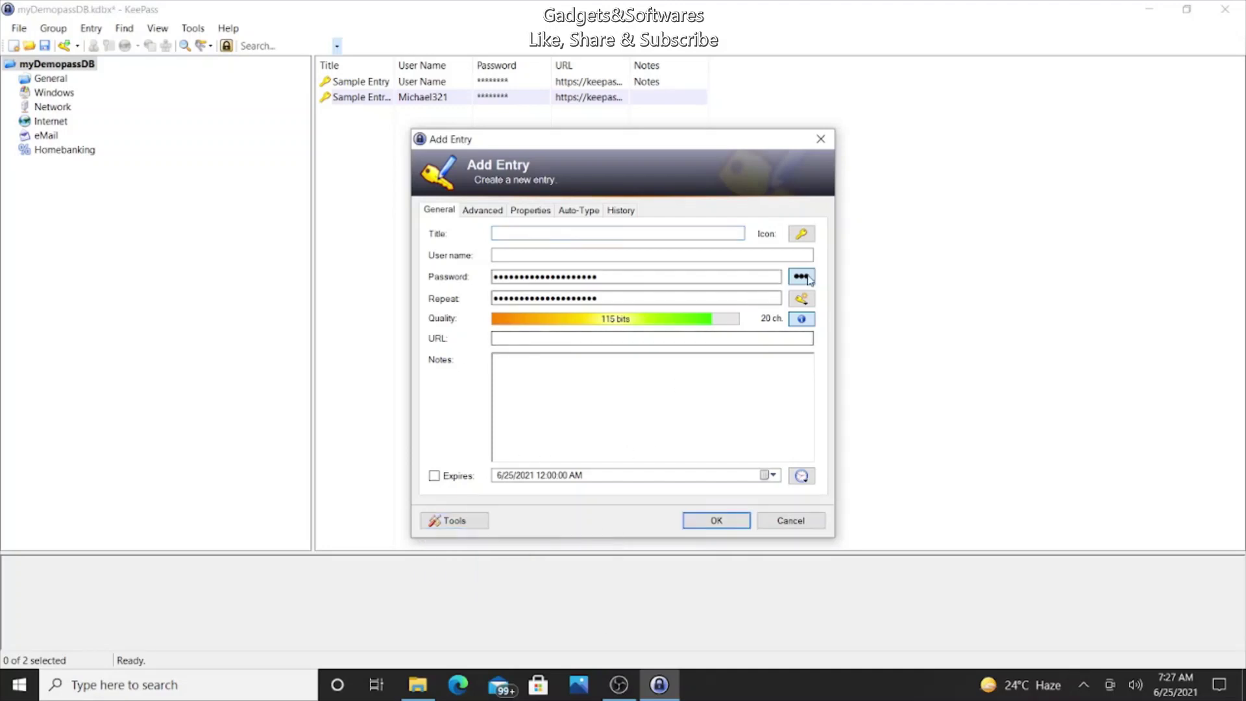
left_click(802, 299)
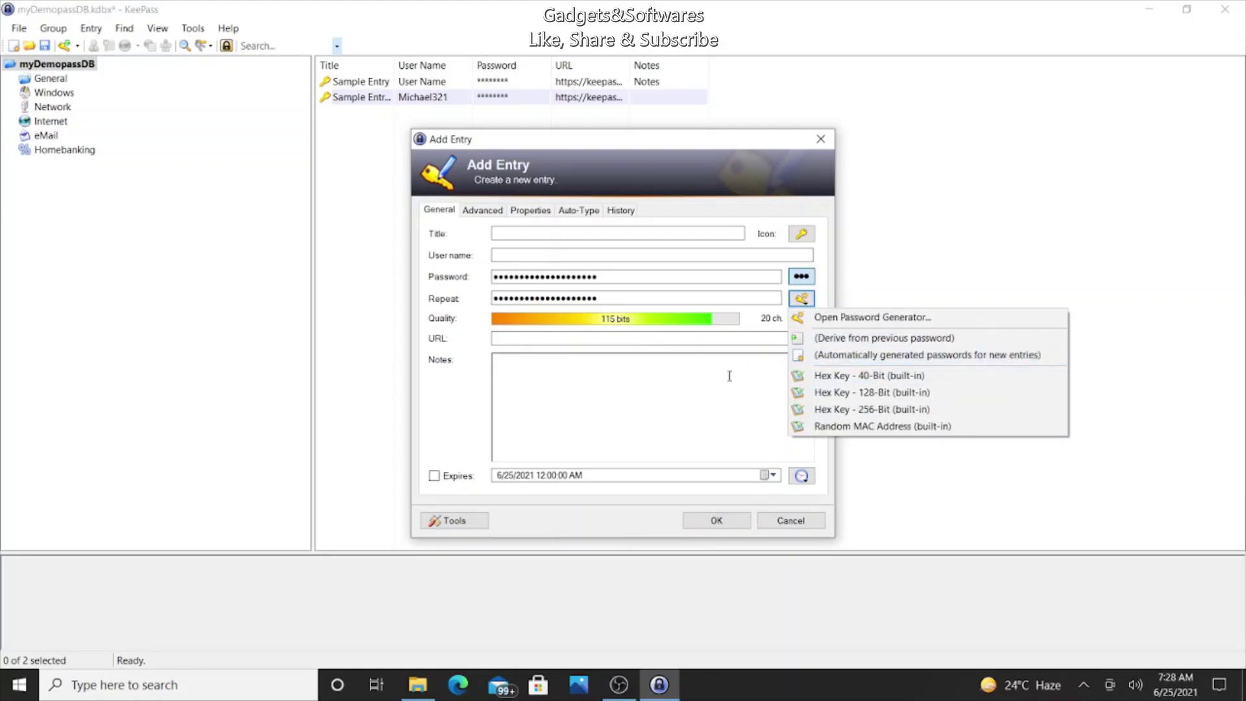
left_click(664, 364)
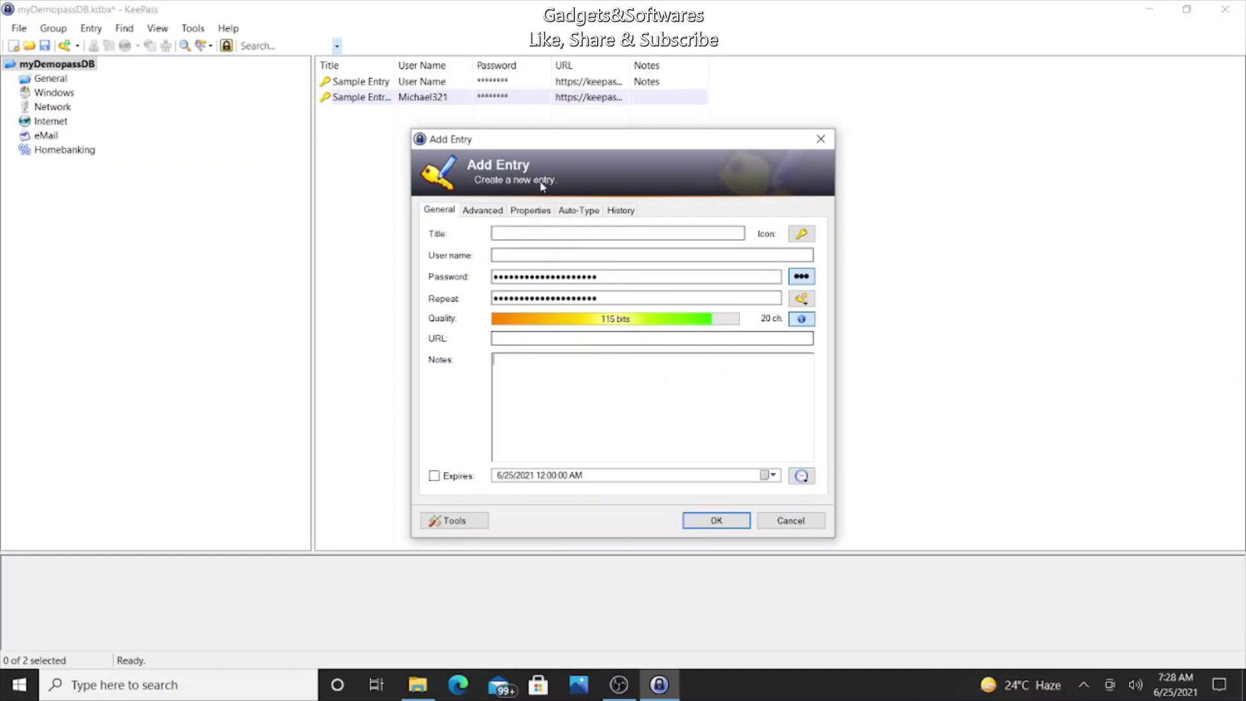
Step: Title the entry 'My Gmail password and gmail related info' and enter a user name
left_click(532, 231)
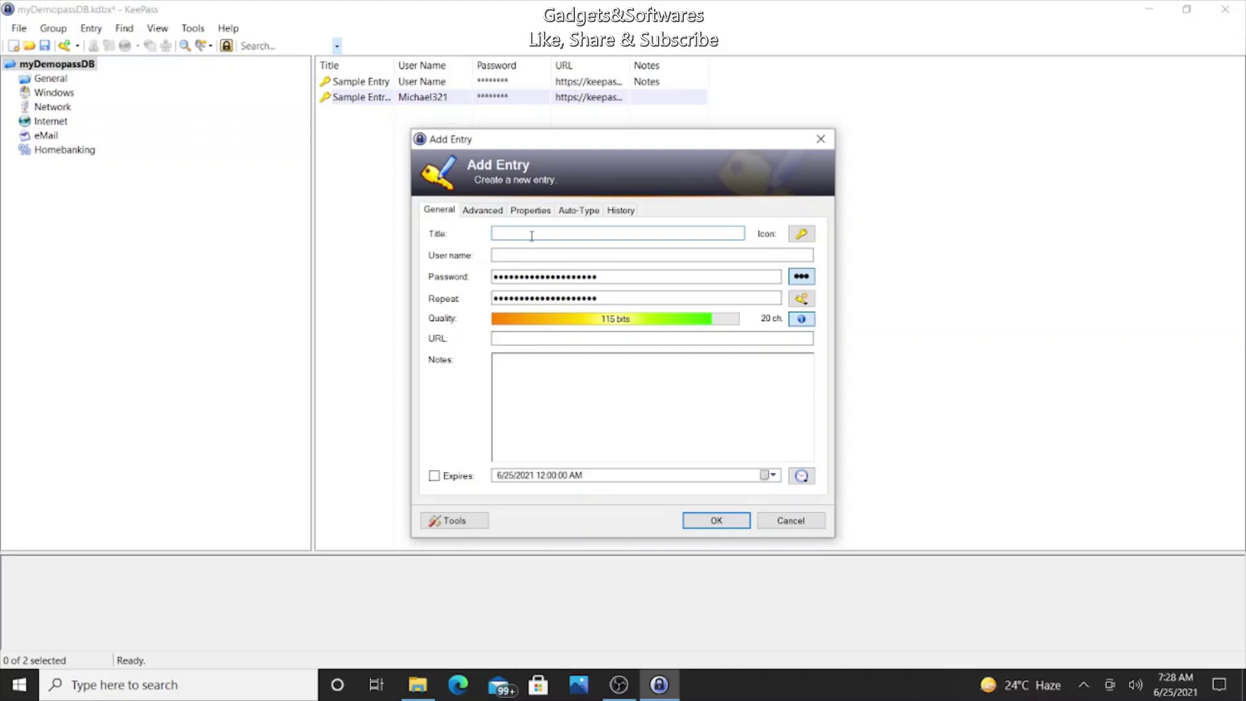
type("My Gmail pasword and gmail rel")
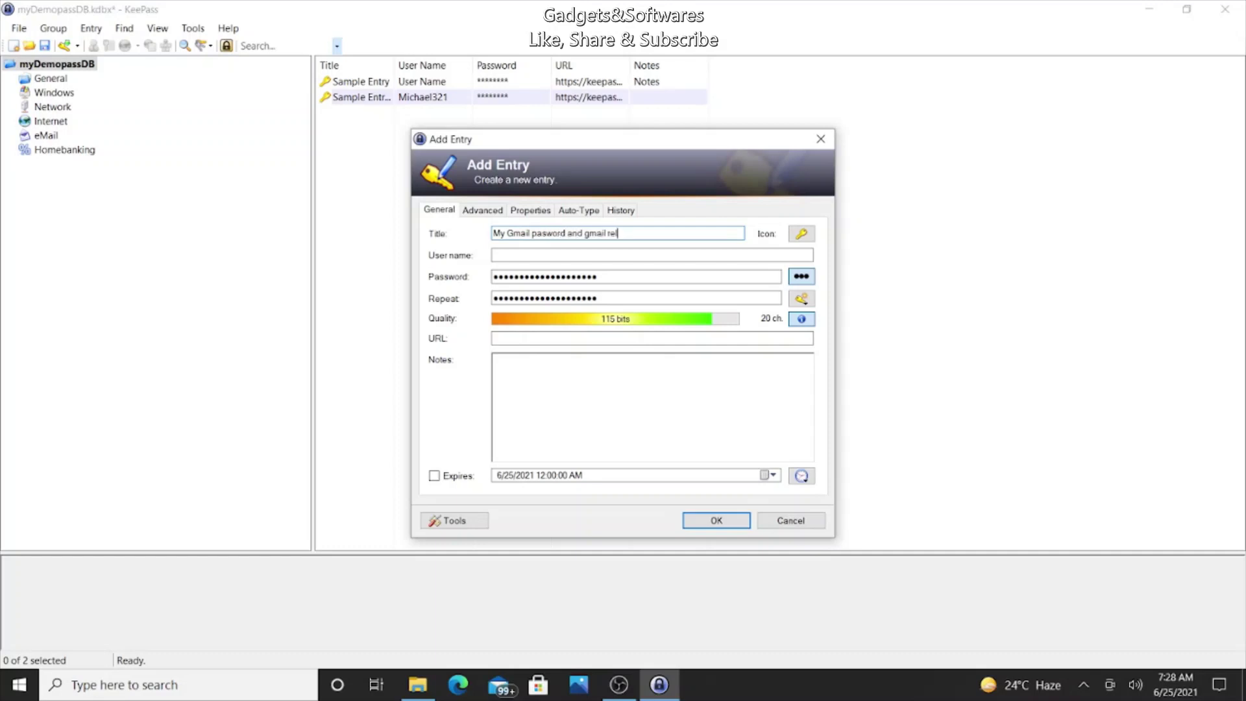
type("ated info")
key("Tab")
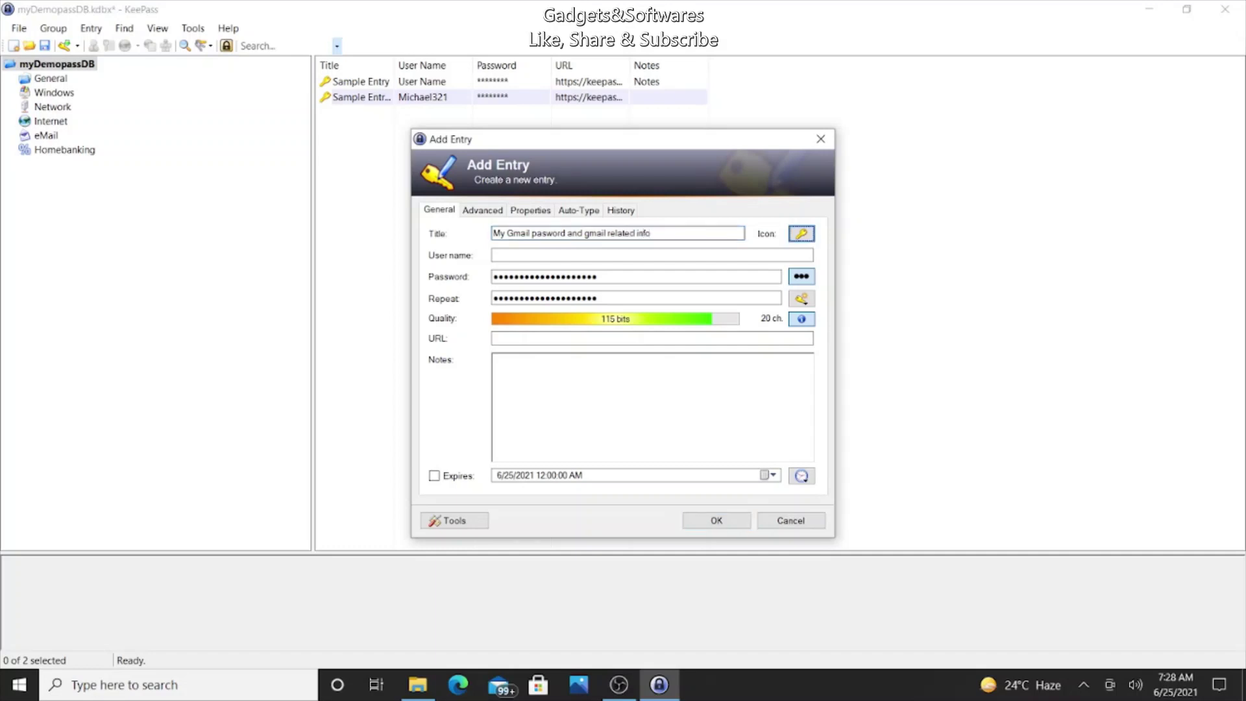
key("Tab")
type("Xy")
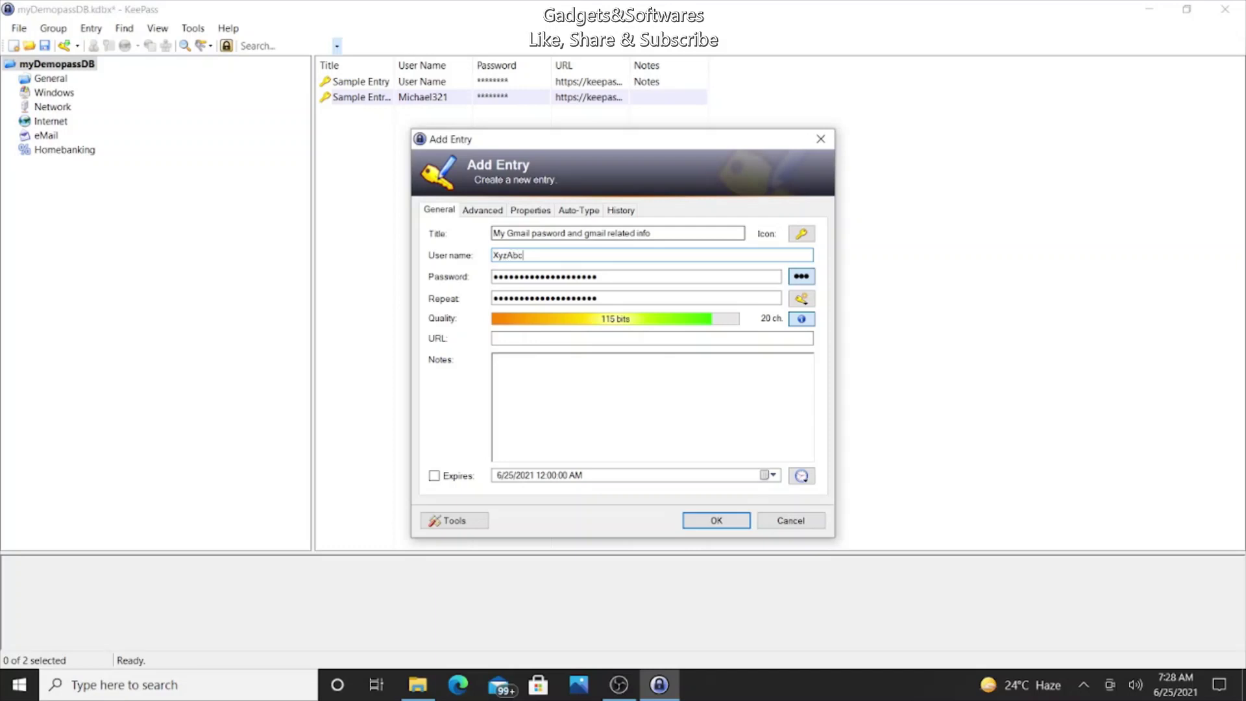
Step: Set a matching 10-character password in both Password and Repeat fields
key("Tab")
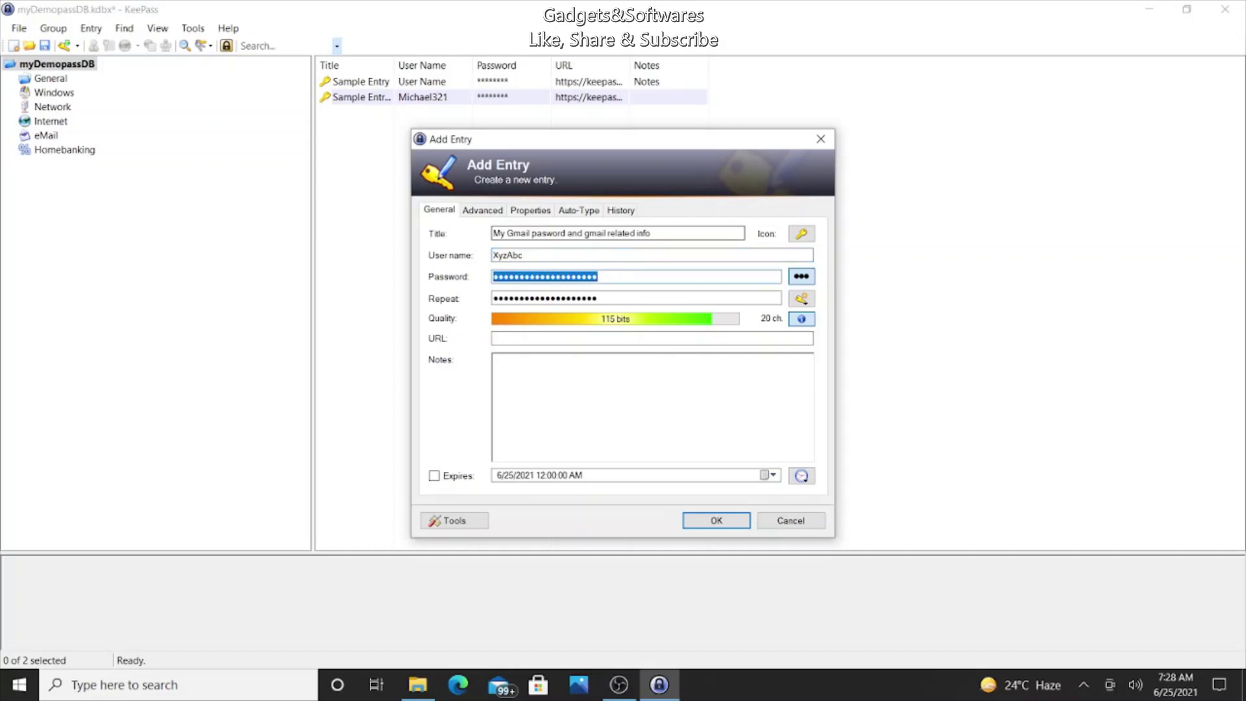
left_click(802, 276)
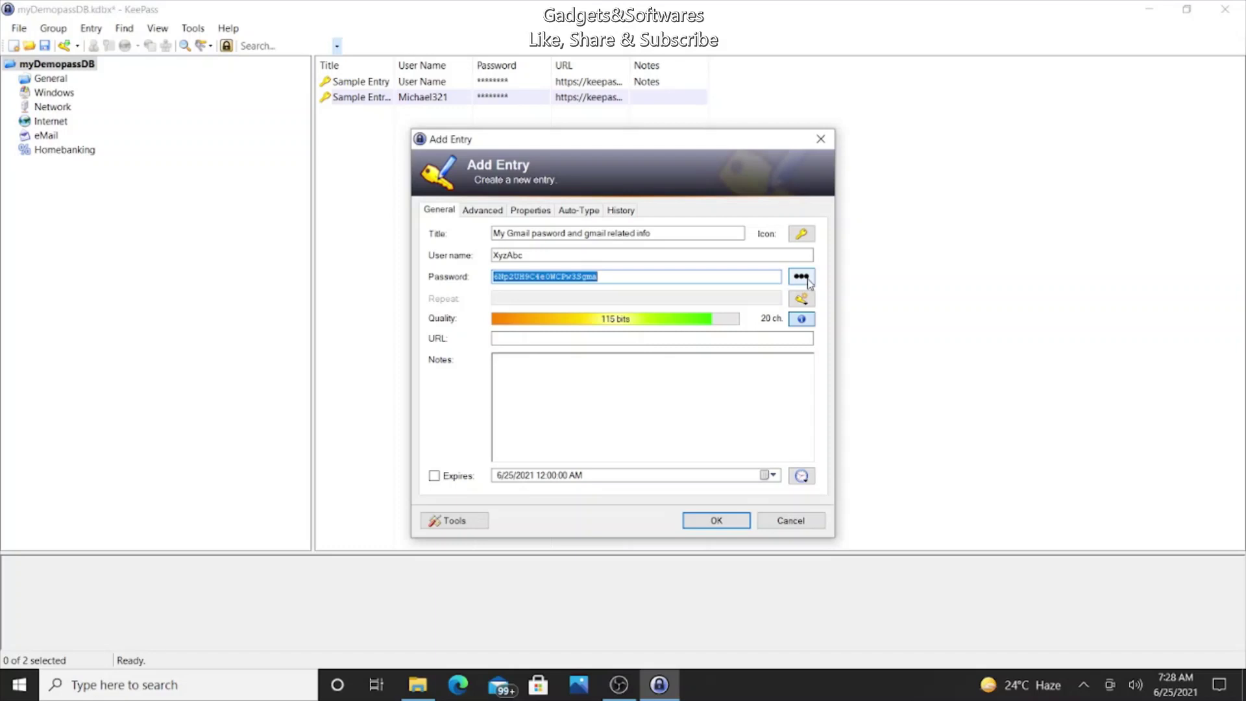
left_click(808, 280)
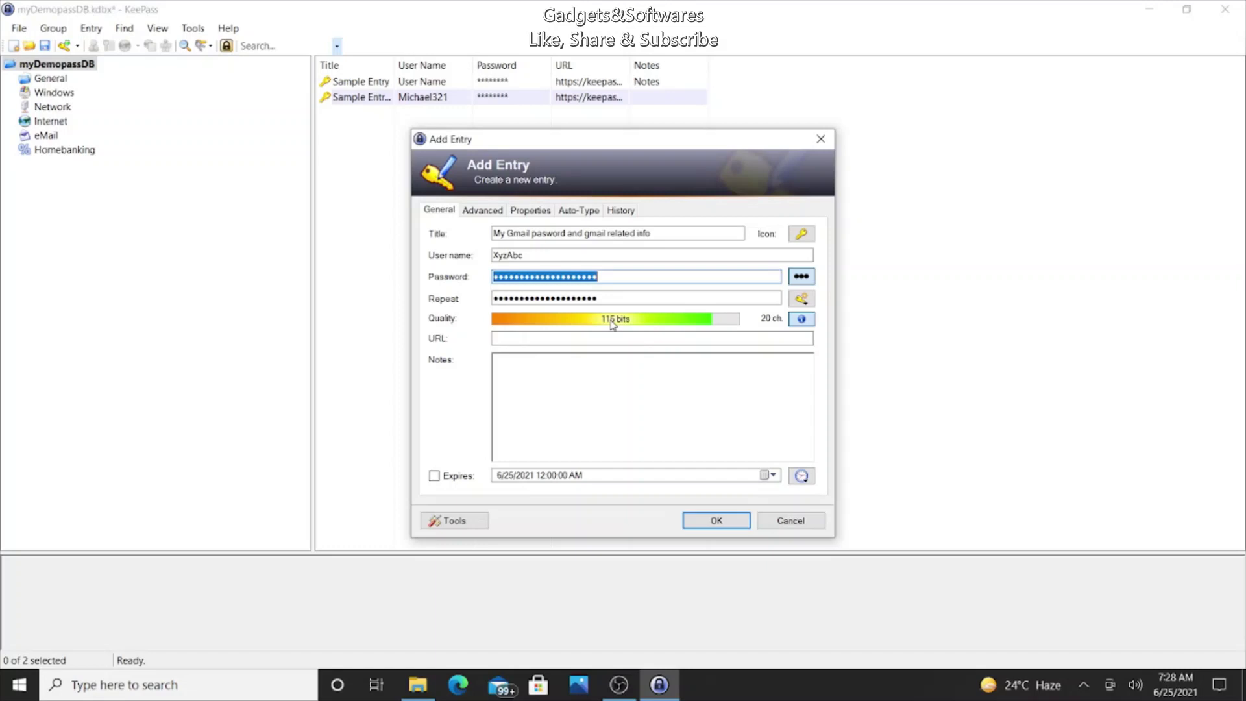
type("•••••••")
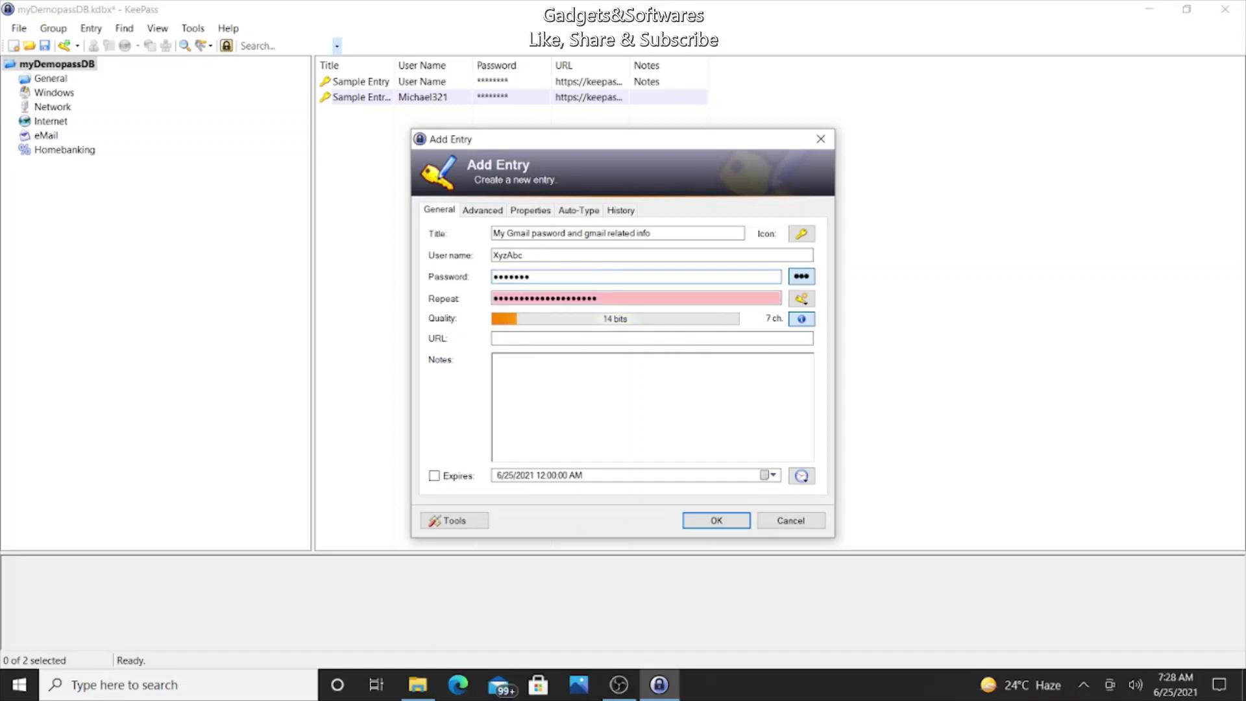
type("•••")
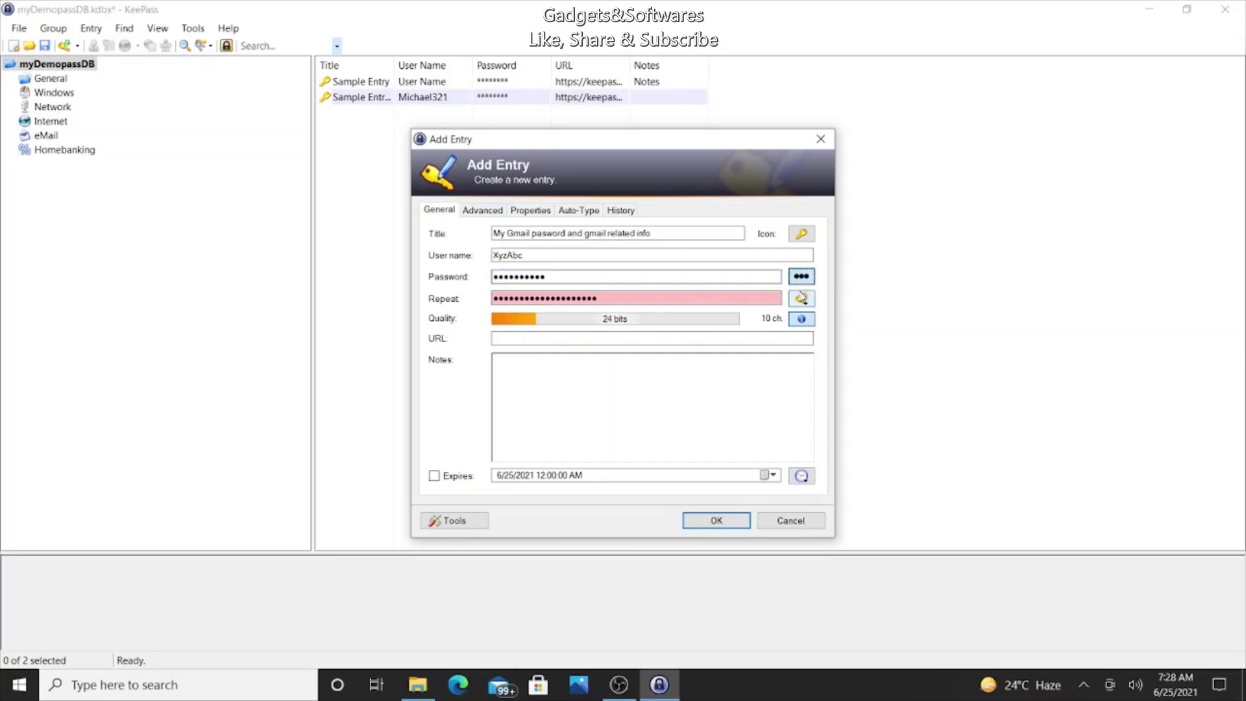
left_click(622, 296)
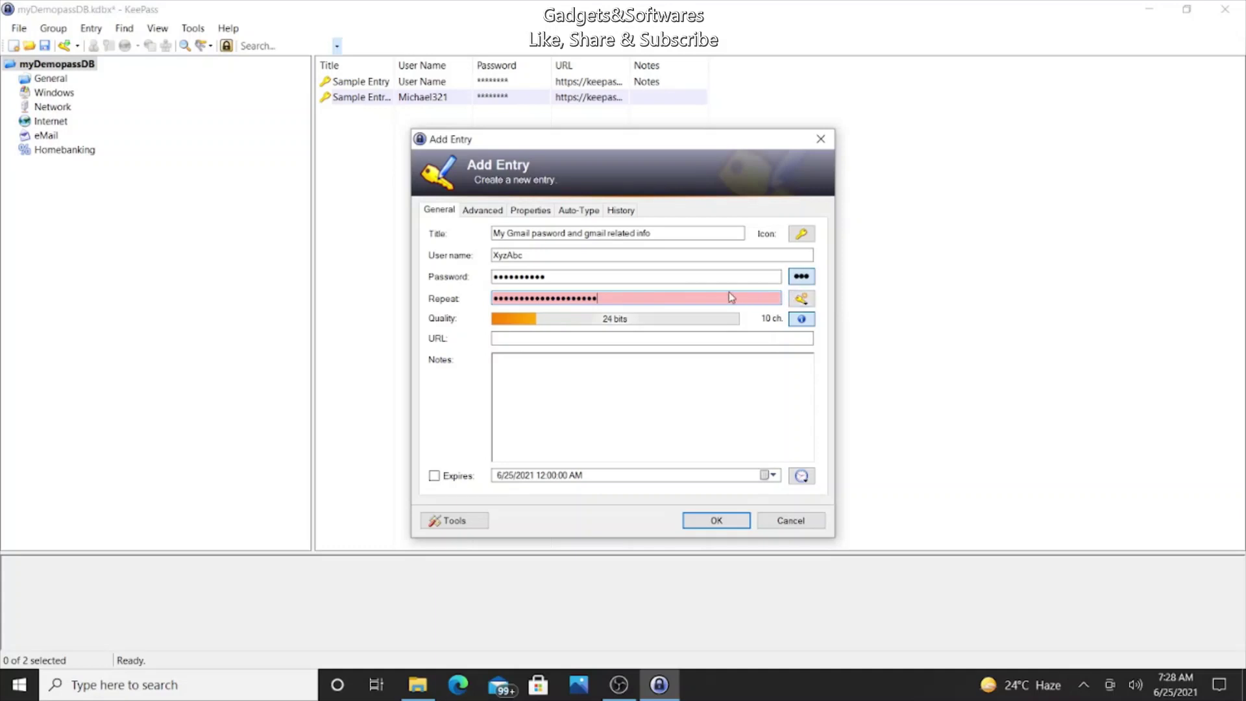
key("BackSpace")
key("BackSpace")
key("BackSpace")
key("BackSpace")
key("BackSpace")
key("BackSpace")
key("BackSpace")
key("BackSpace")
key("BackSpace")
key("BackSpace")
key("BackSpace")
key("BackSpace")
key("BackSpace")
key("BackSpace")
key("BackSpace")
key("BackSpace")
key("BackSpace")
key("BackSpace")
key("BackSpace")
key("BackSpace")
type("••••••••••")
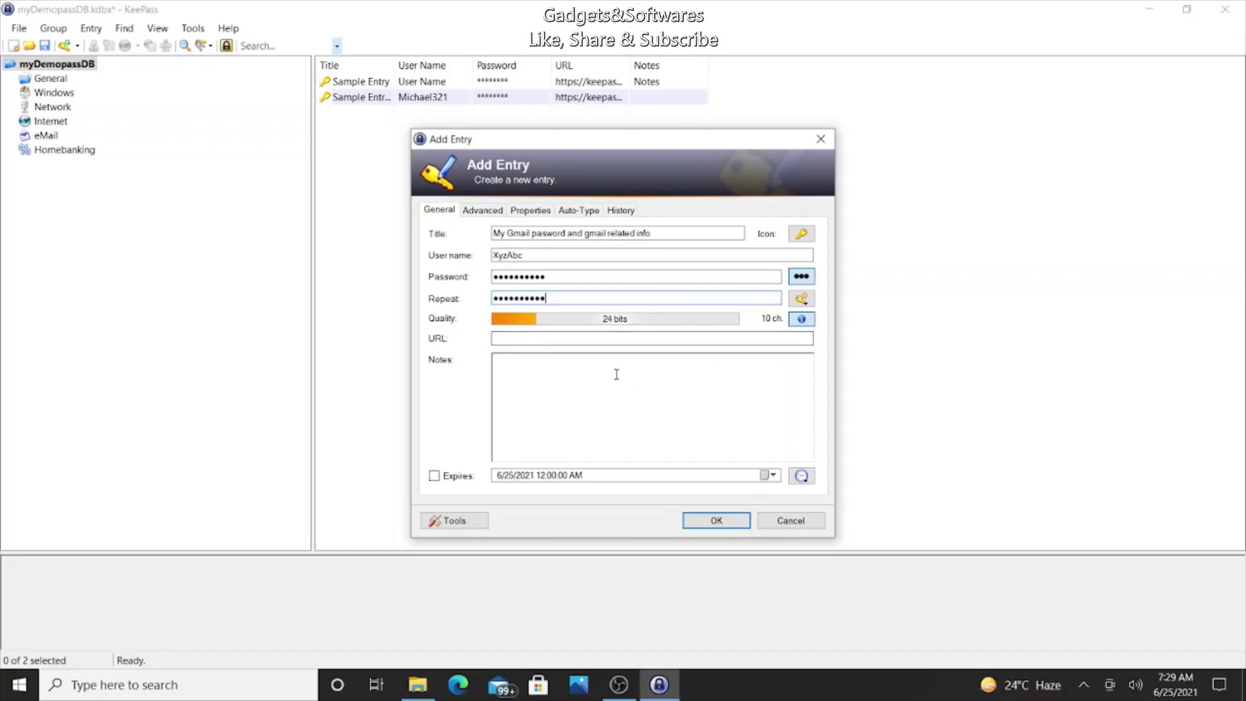
Step: Enter URL gmail.com and a note describing the Gmail user id and password details
left_click(589, 338)
type("gmail.com")
key("Tab")
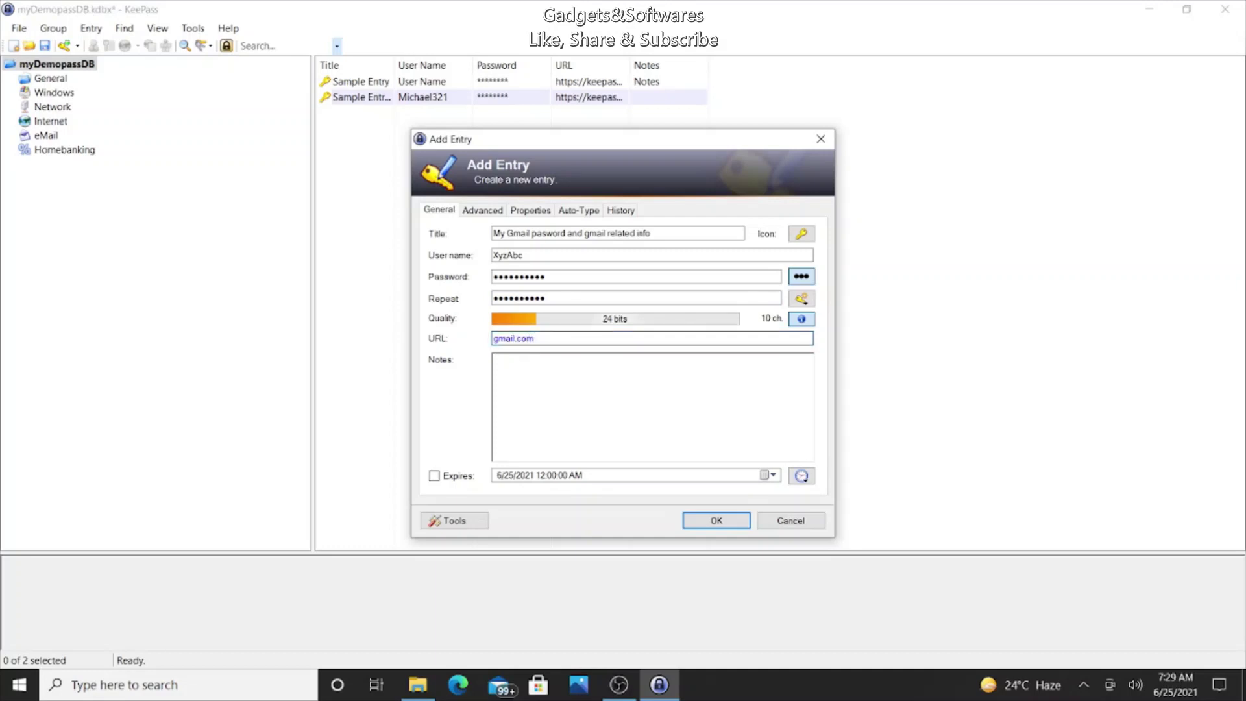
type("My user id and passwor")
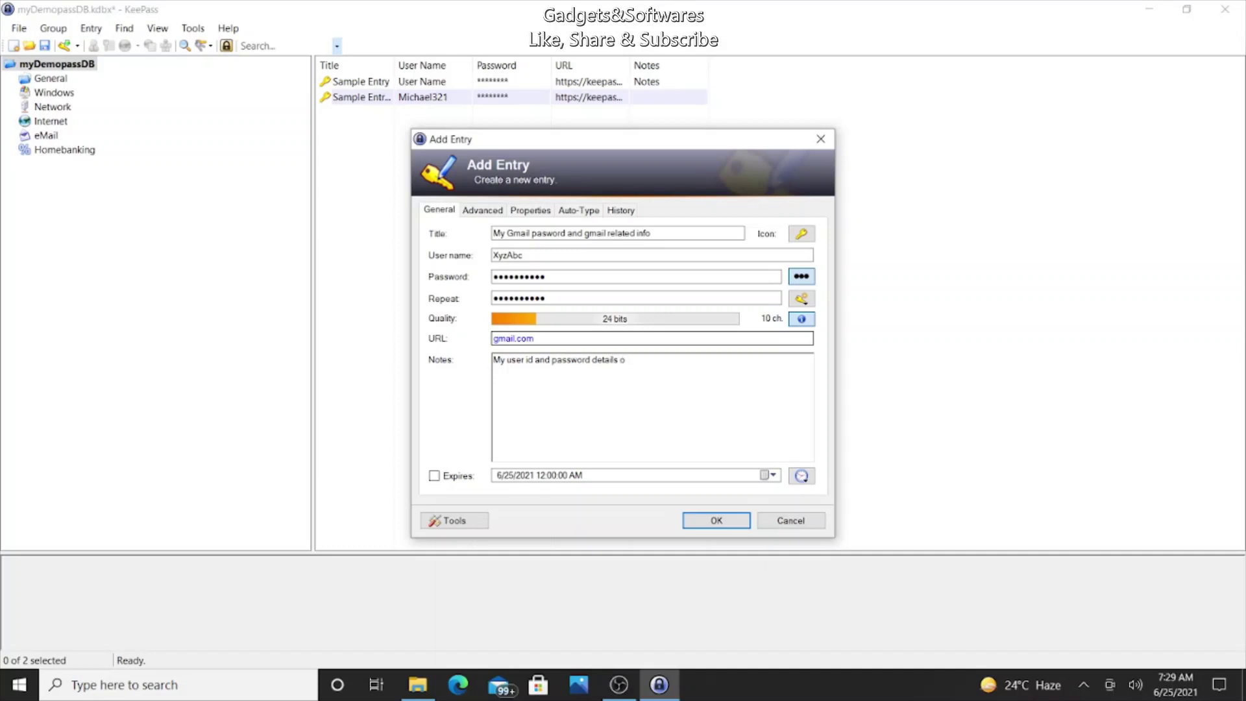
type("d details for Gmail")
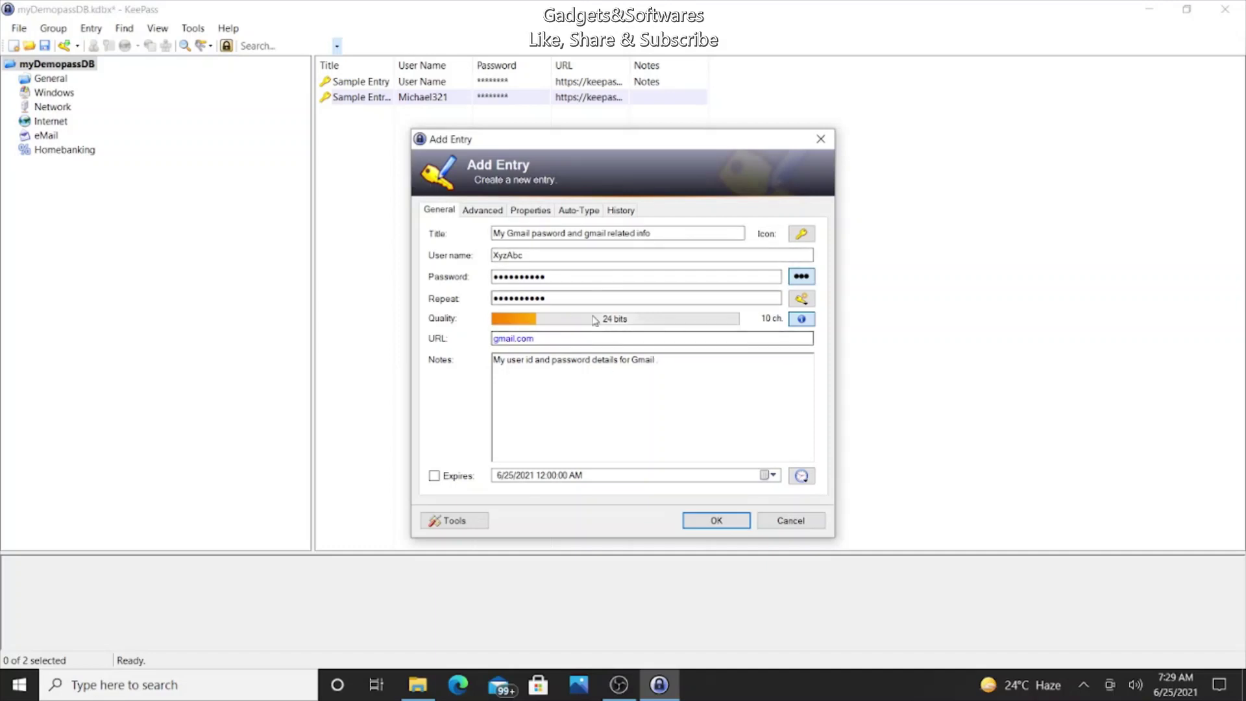
Step: Browse the Password Generator's Settings, Advanced and Preview tabs to see sample passwords
left_click(805, 303)
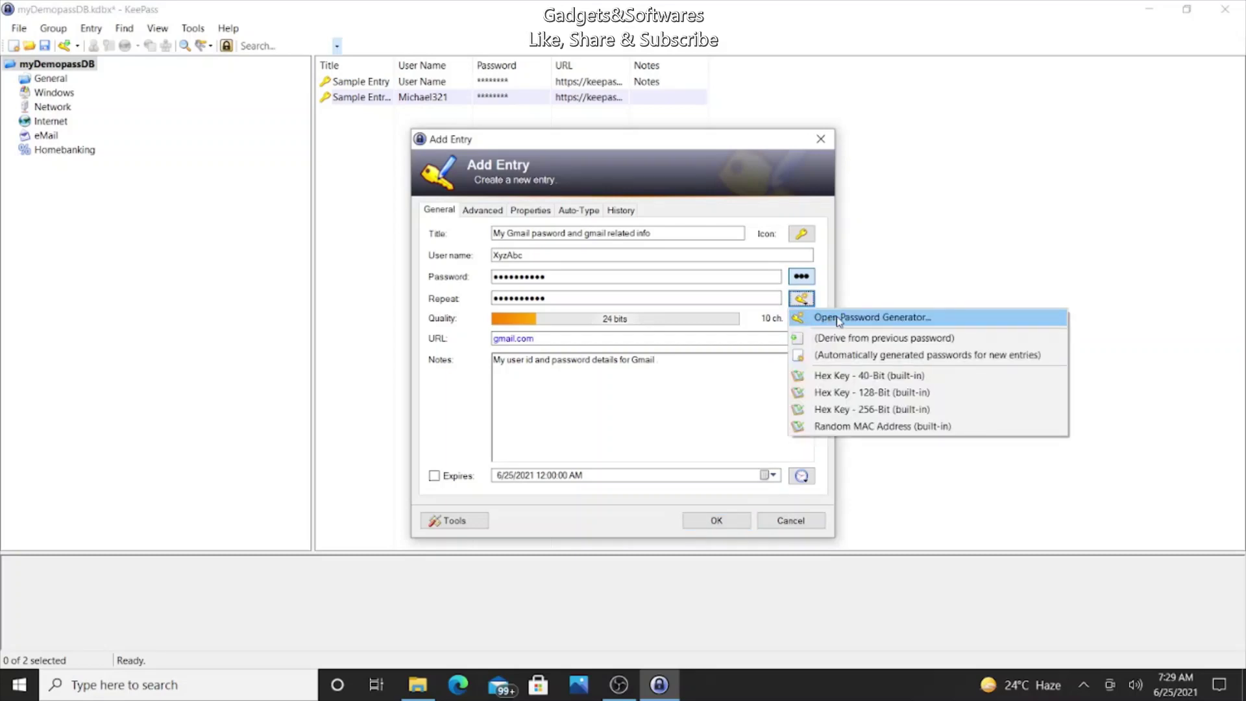
left_click(839, 321)
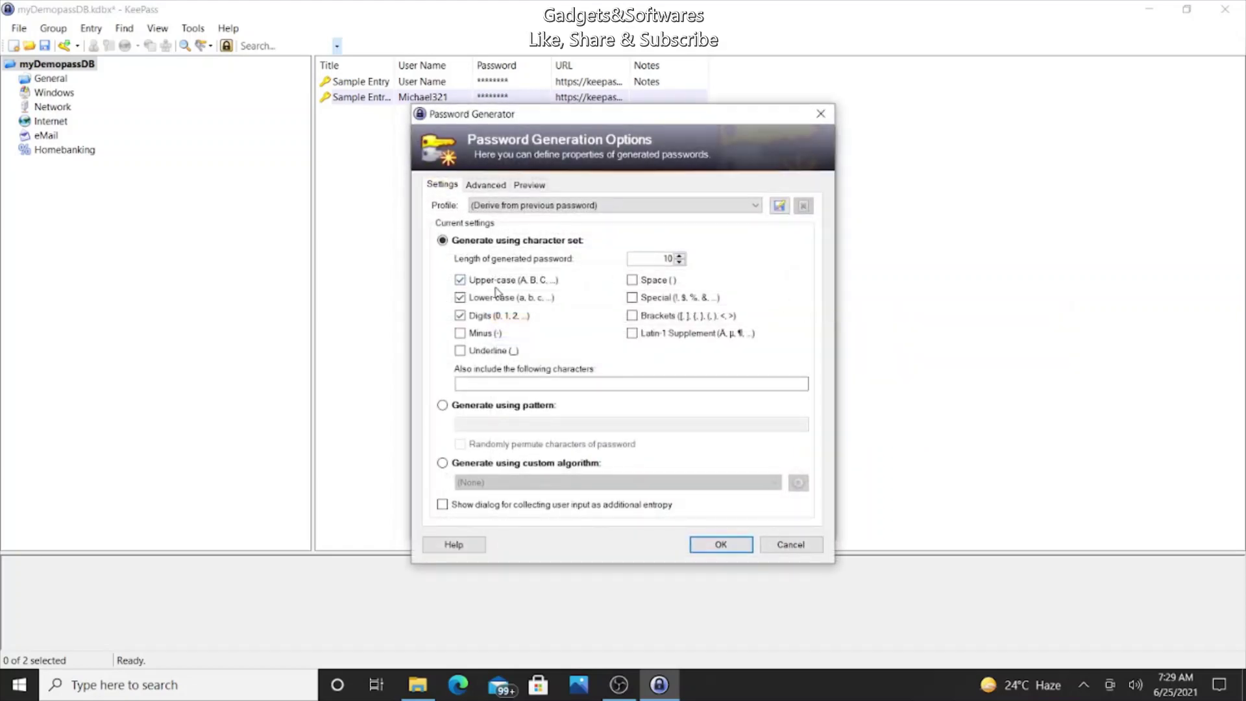
left_click(460, 280)
left_click(488, 186)
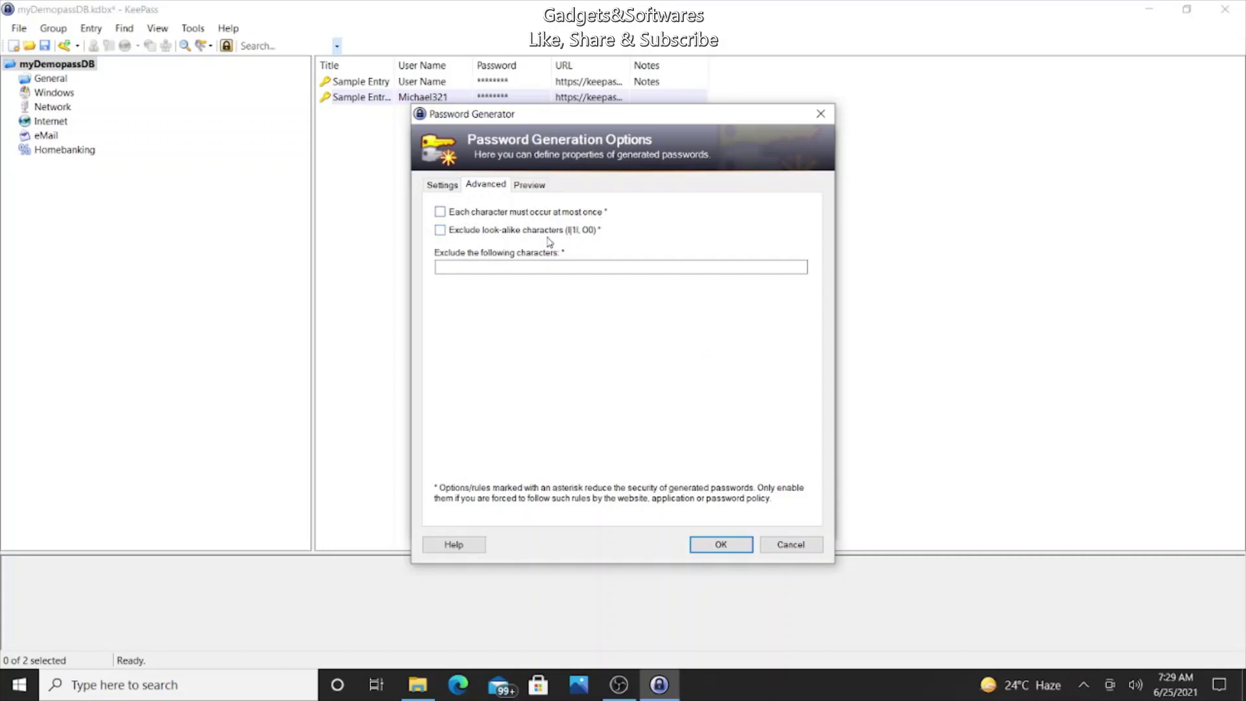
left_click(530, 185)
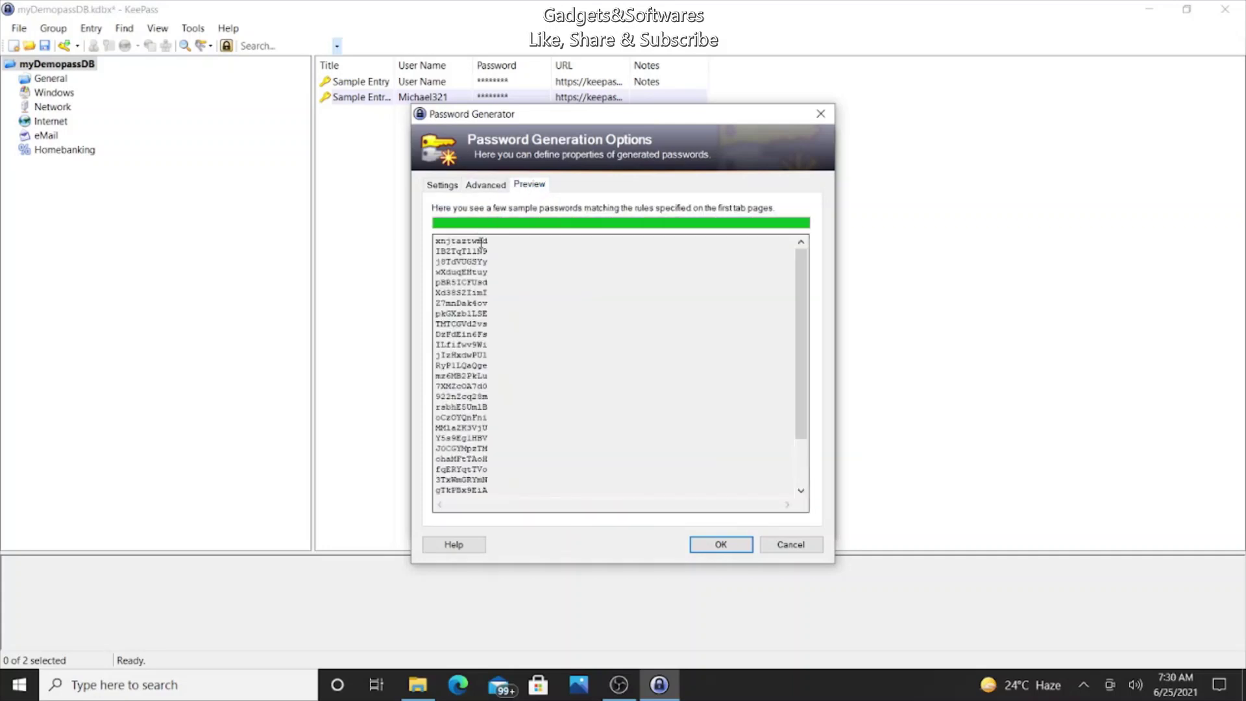
left_click(445, 185)
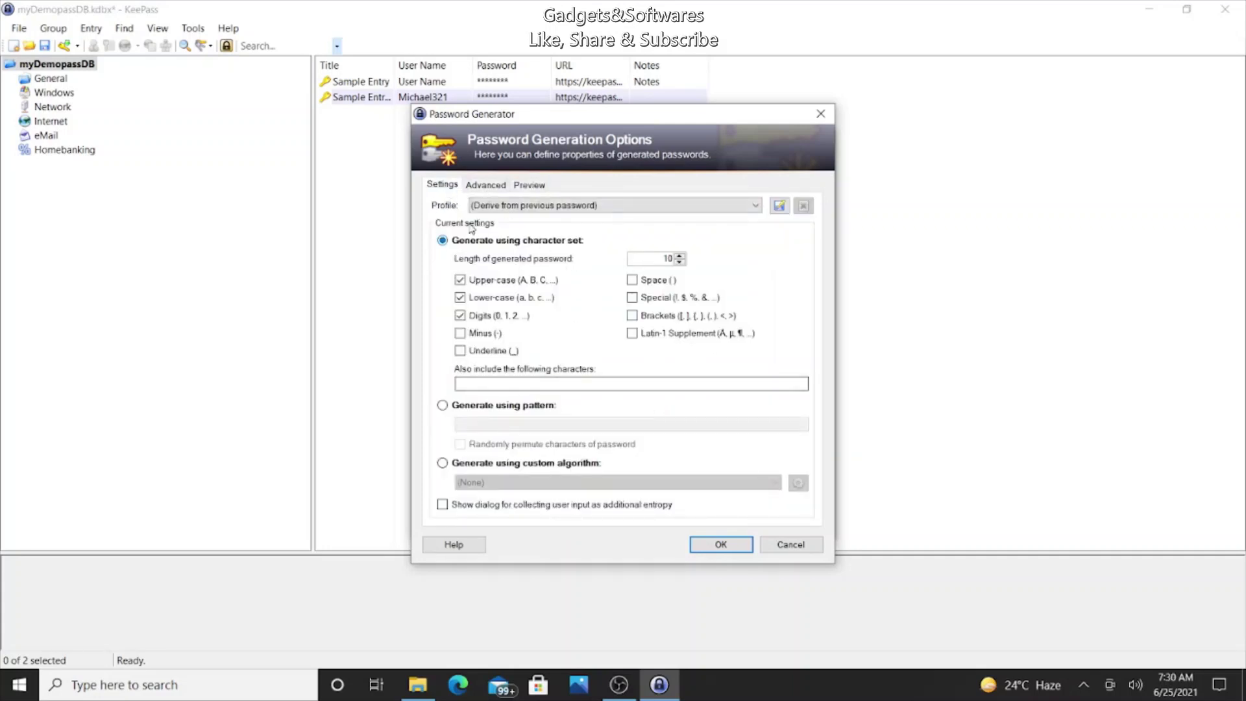
left_click(513, 185)
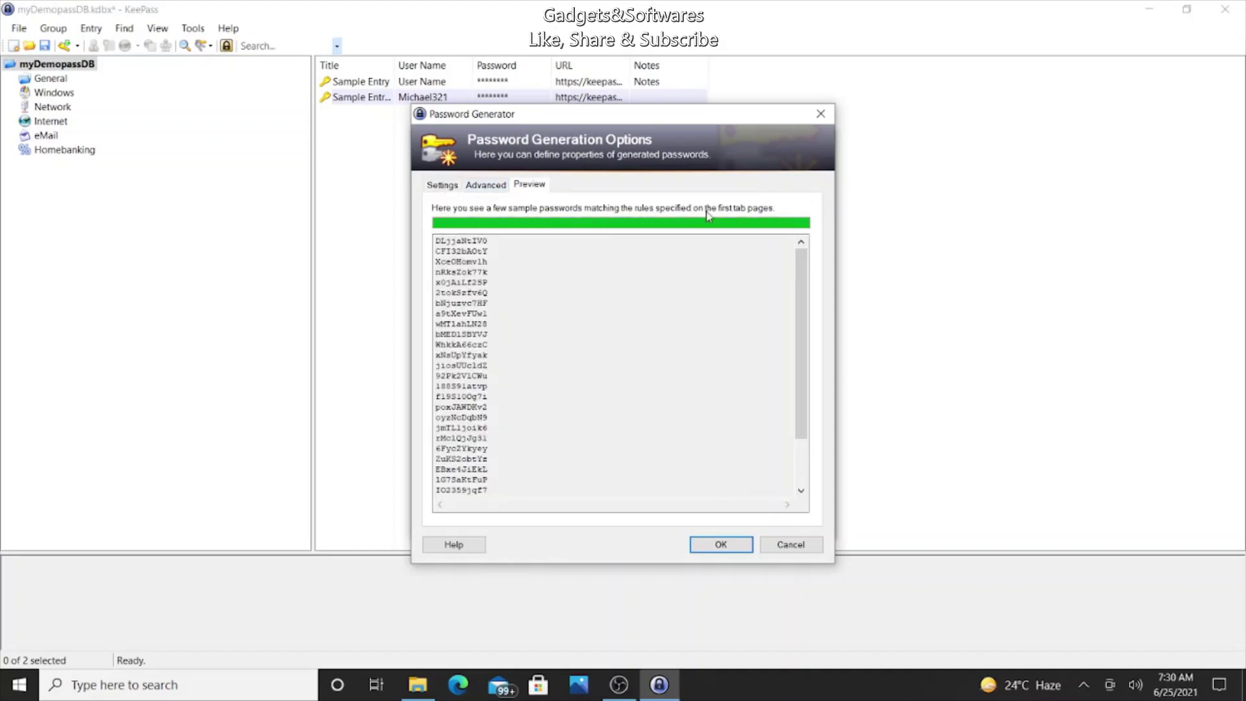
left_click(448, 187)
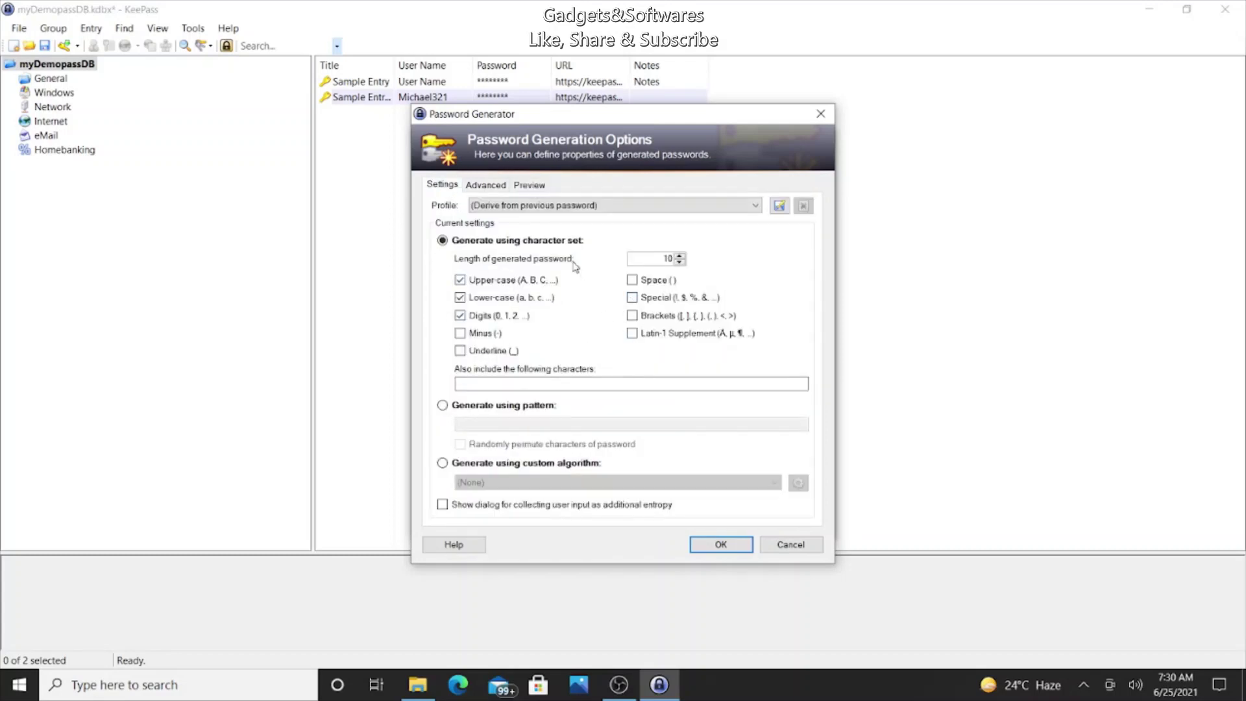
left_click(525, 187)
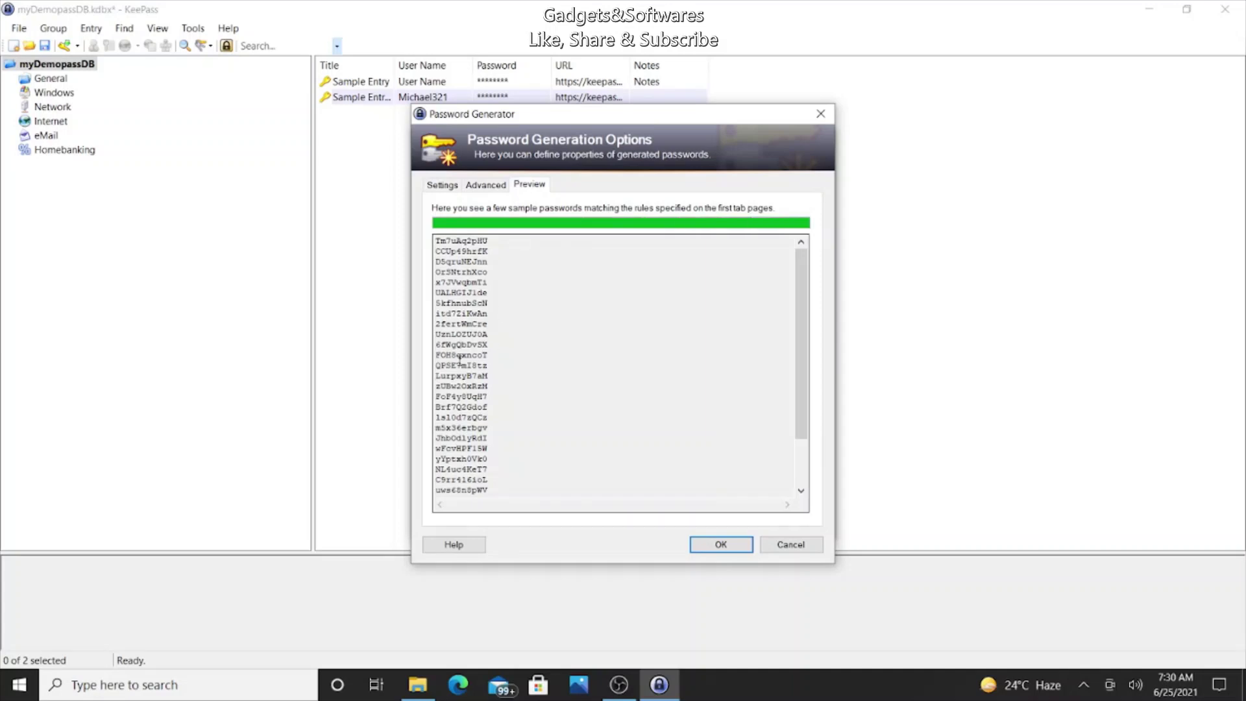
scroll(485, 437, "down", 2)
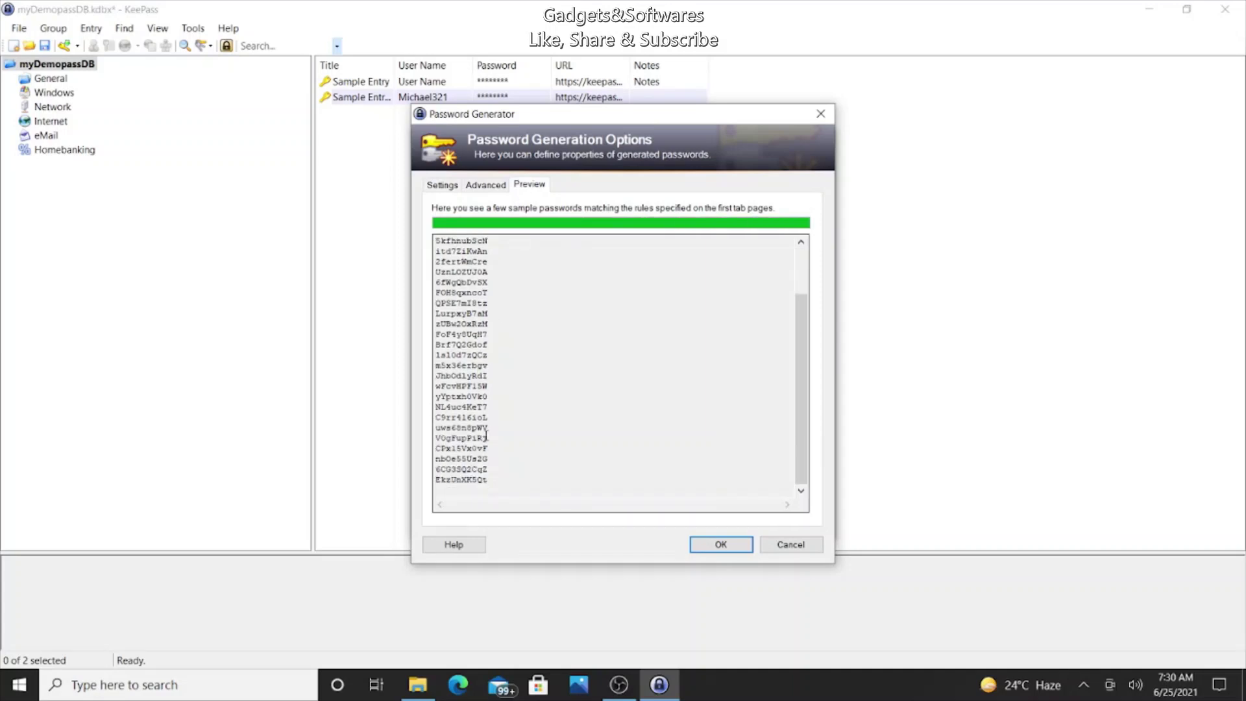
scroll(486, 436, "up", 2)
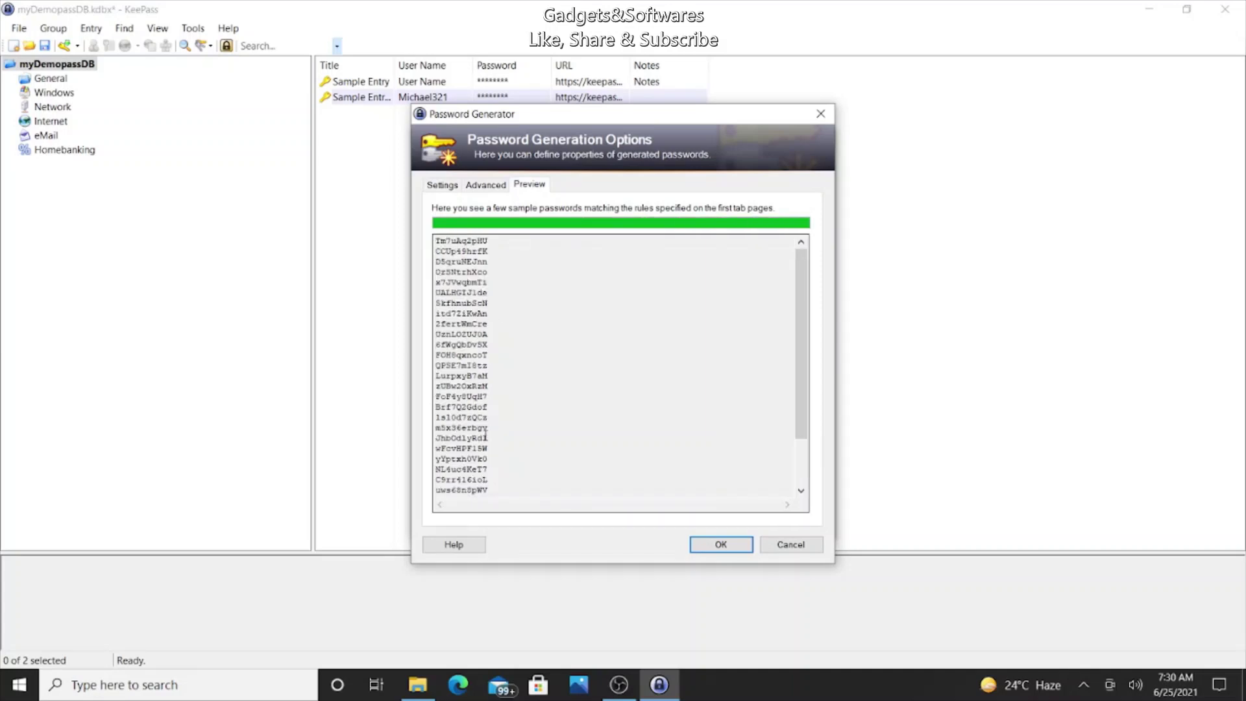
Step: Save the new Gmail entry to the database and select the General group
left_click(719, 545)
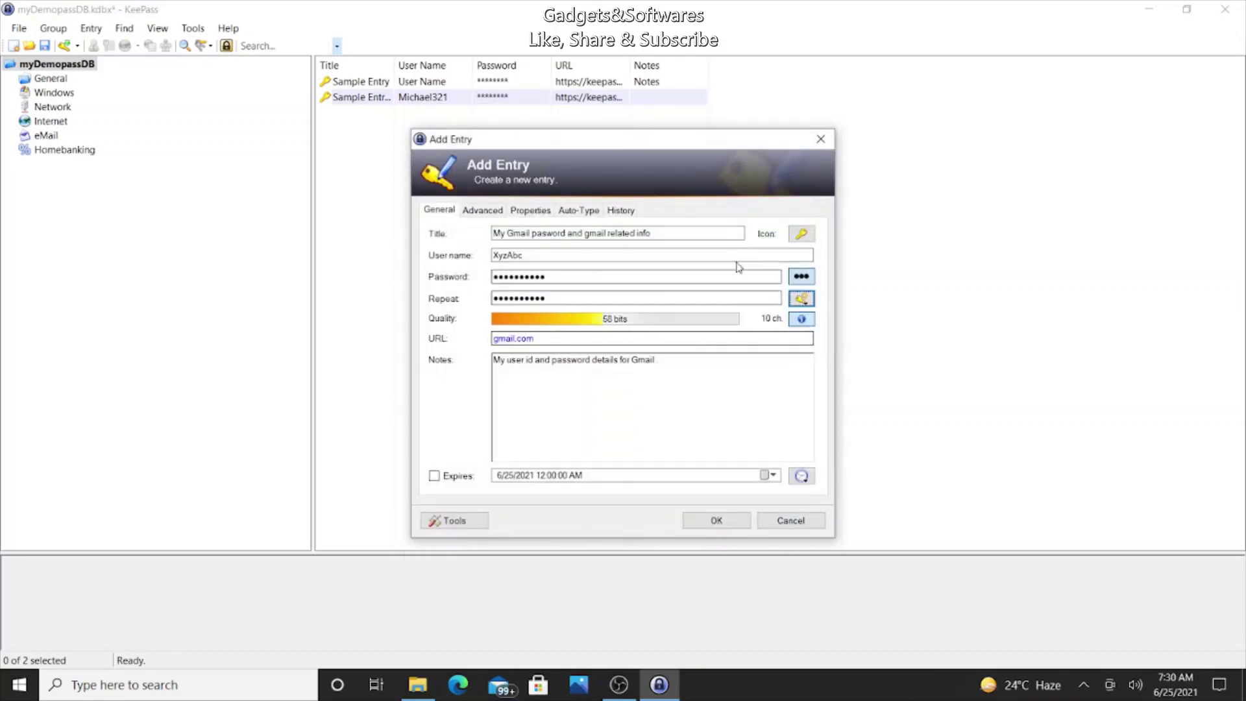
left_click(734, 525)
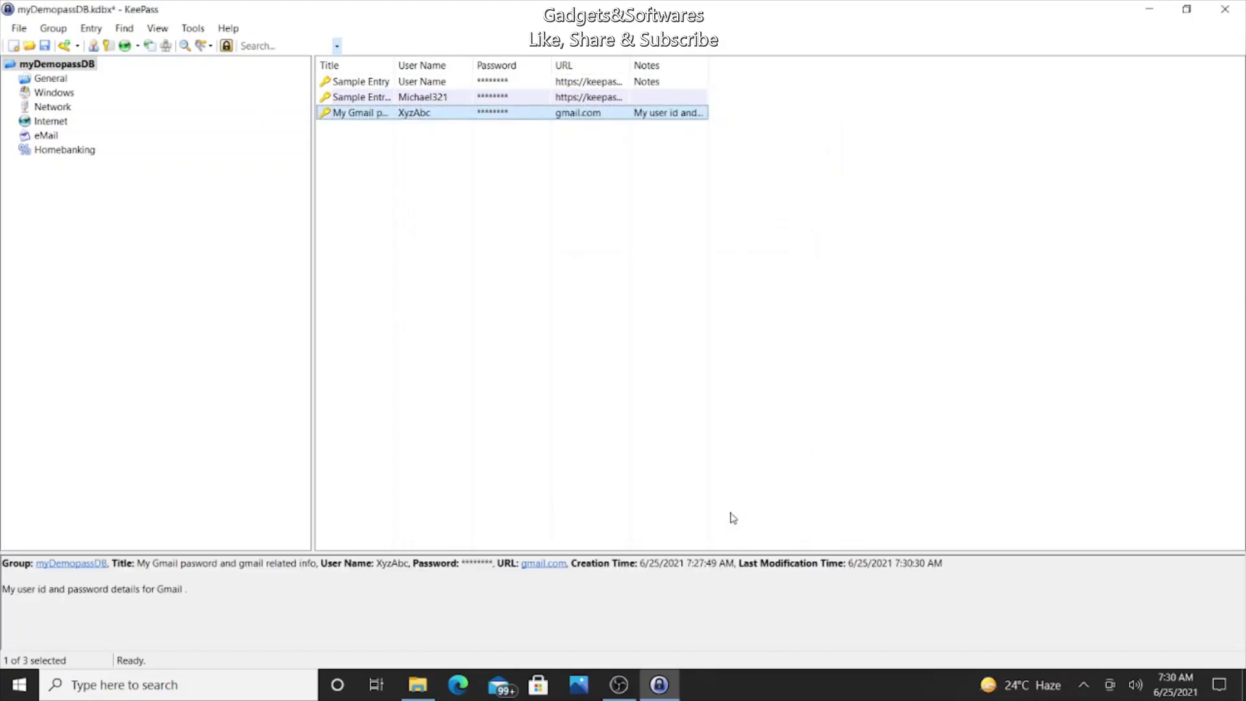
left_click(30, 79)
Step: Add a subgroup named IncomTax under the General group
right_click(30, 78)
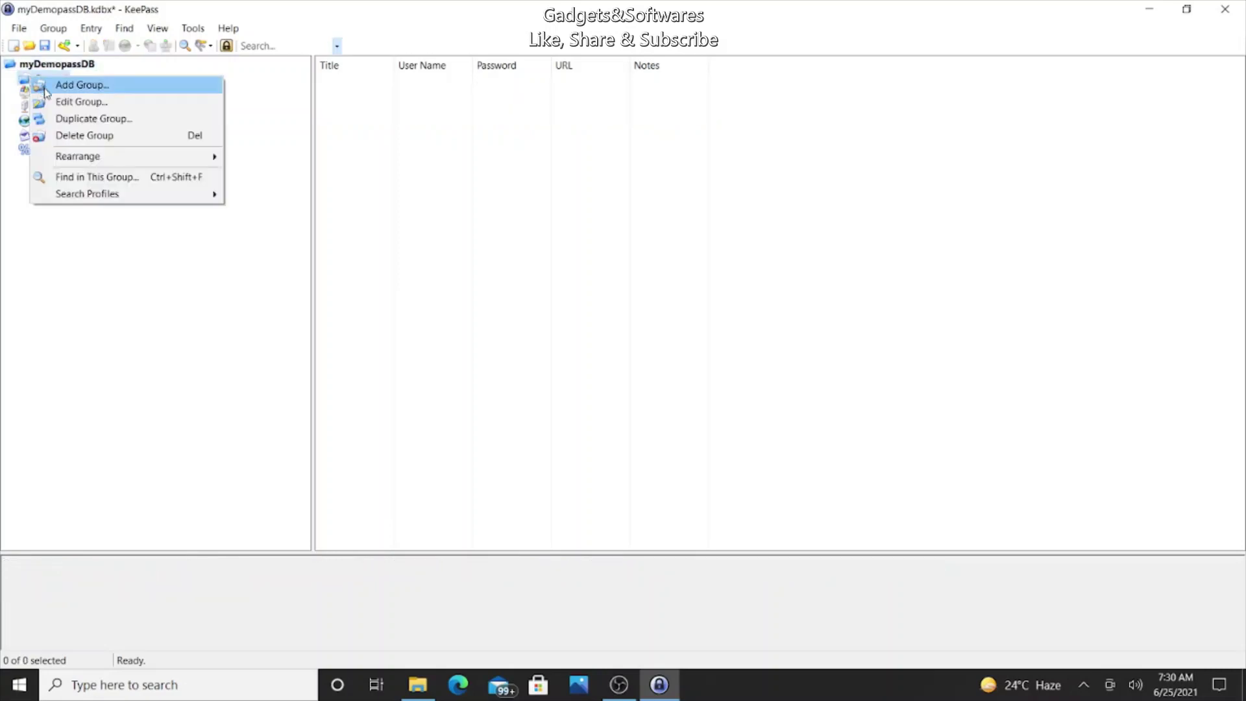
left_click(51, 85)
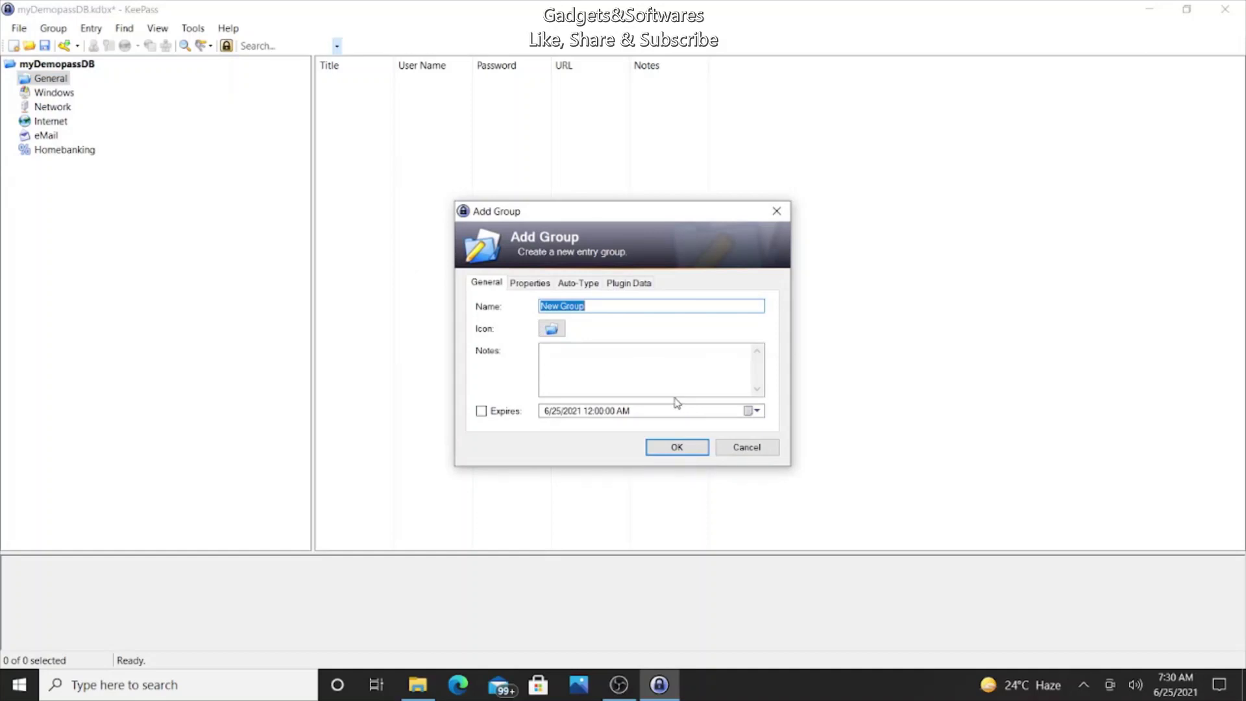
type("IncomTax")
left_click(675, 447)
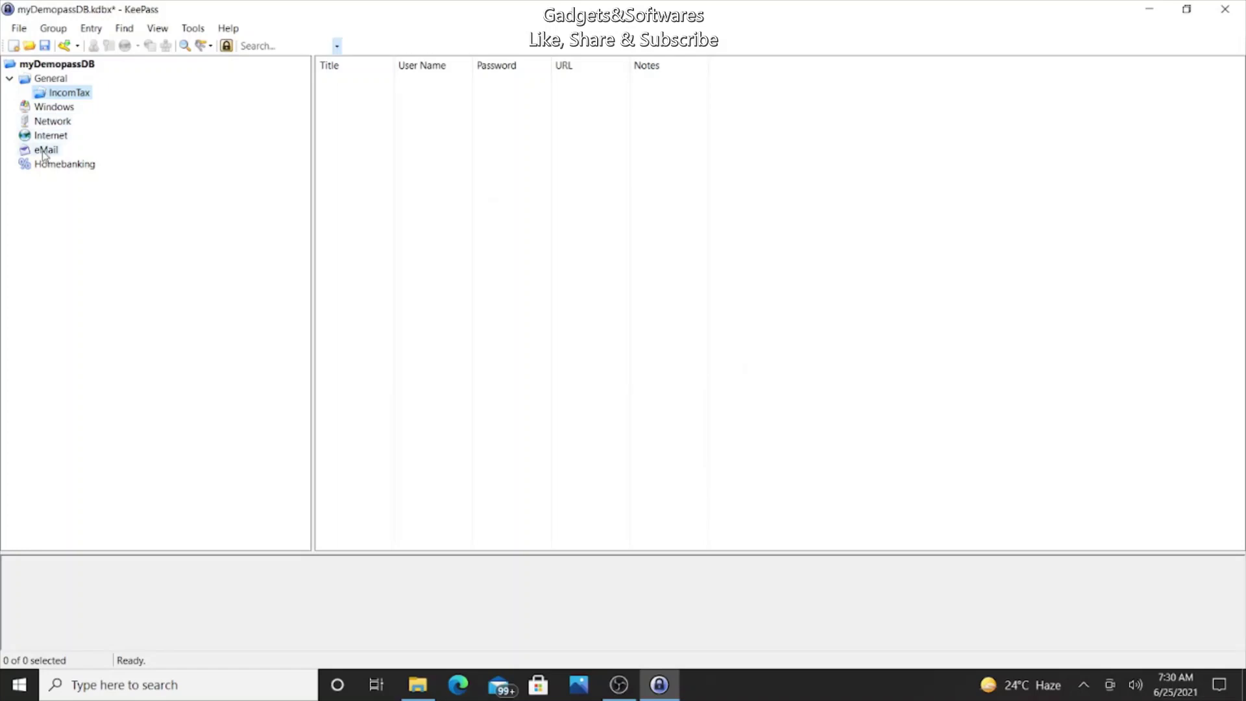
Step: Add two subgroups, Gmail and Yahoo, under the eMail group
right_click(44, 152)
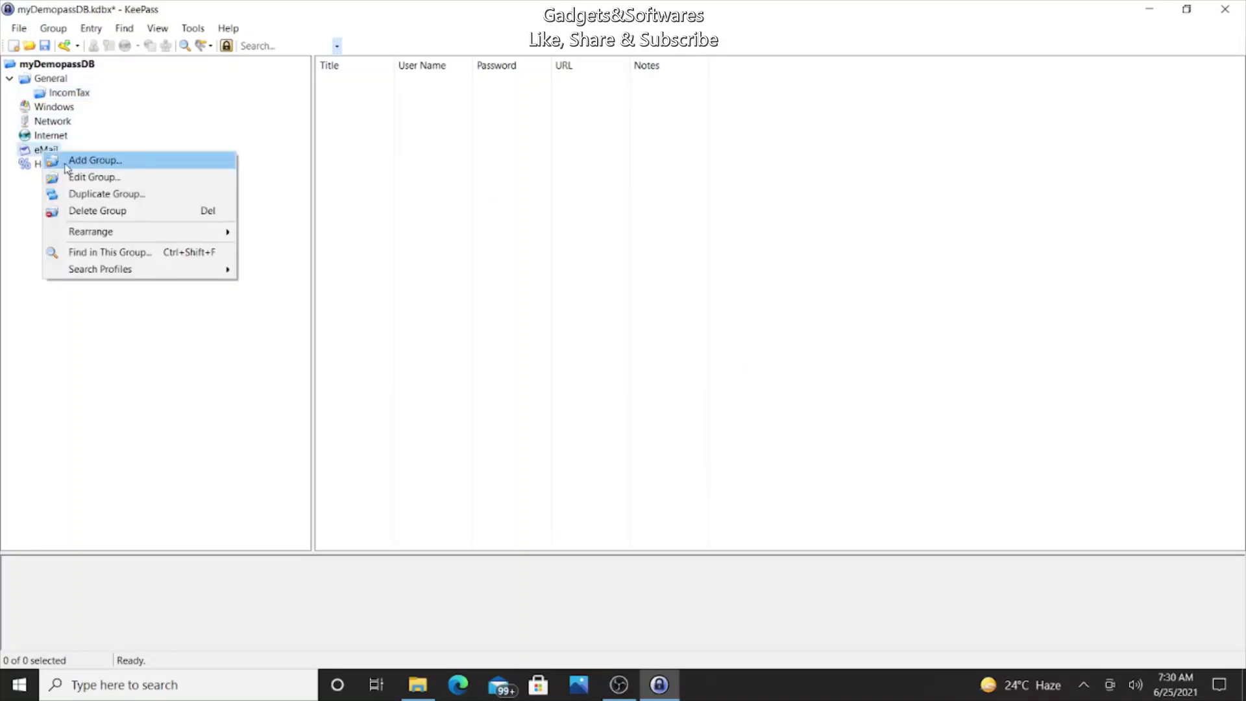
left_click(66, 167)
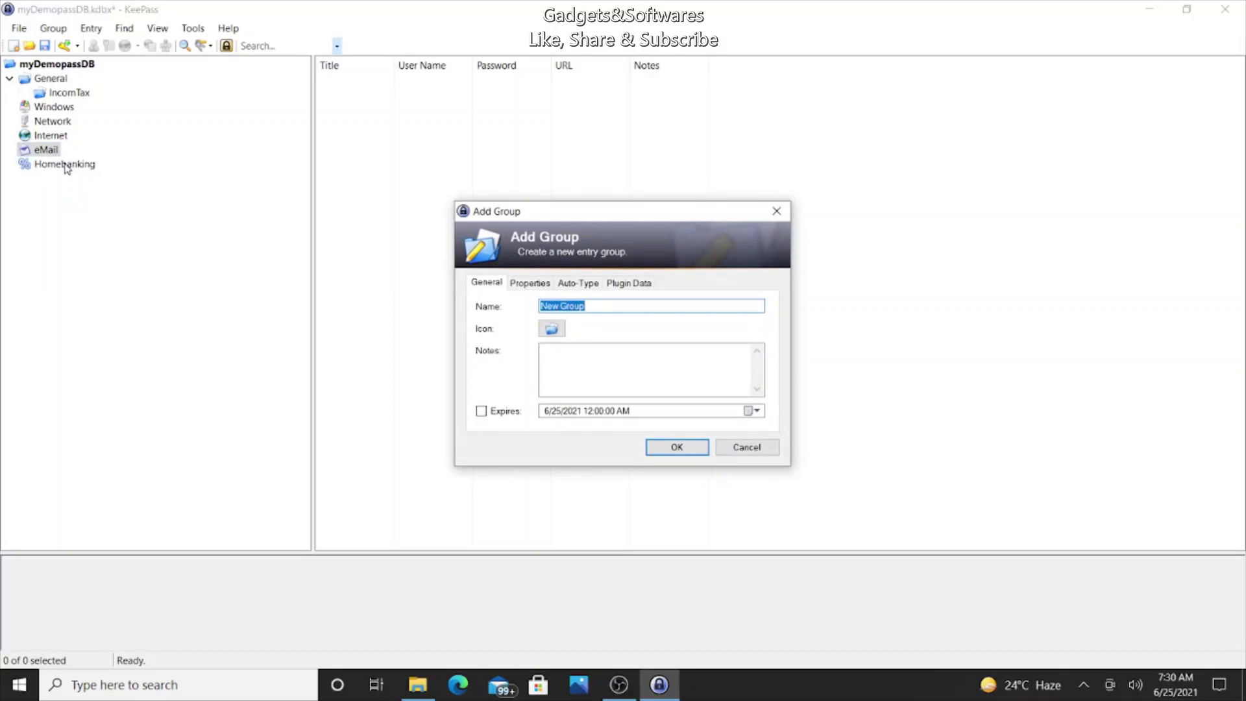
type("Gmail")
key("Return")
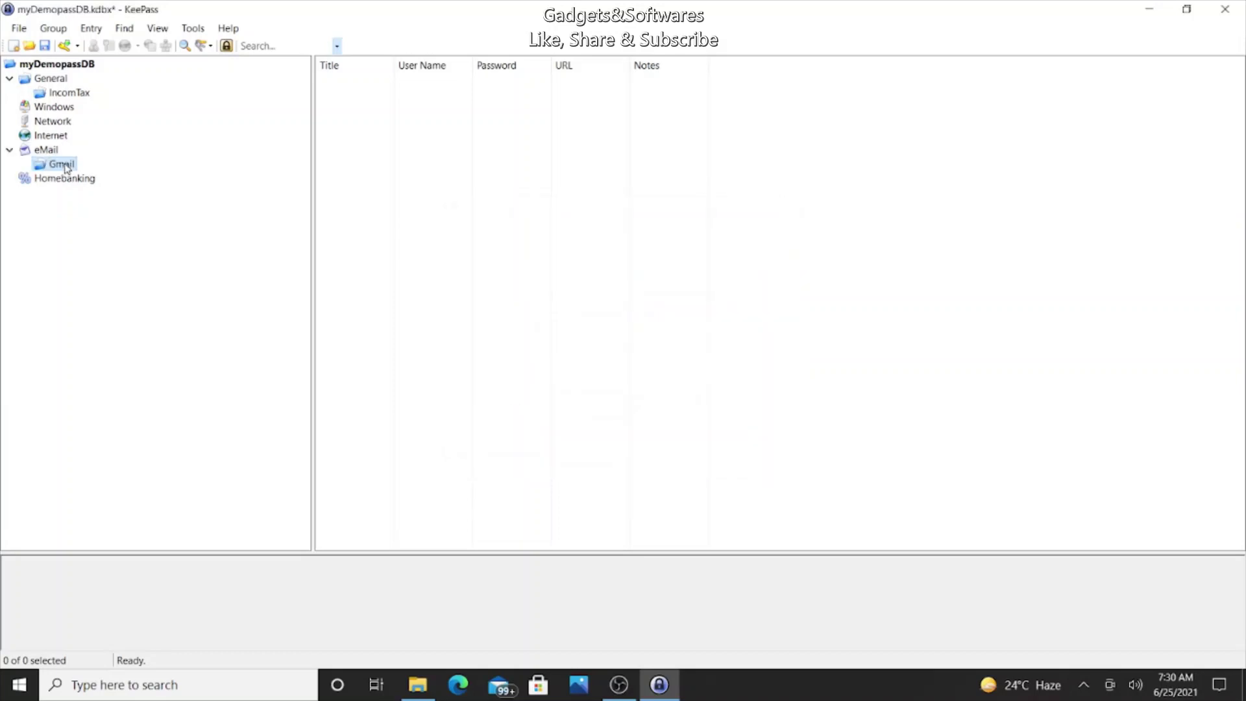
right_click(52, 149)
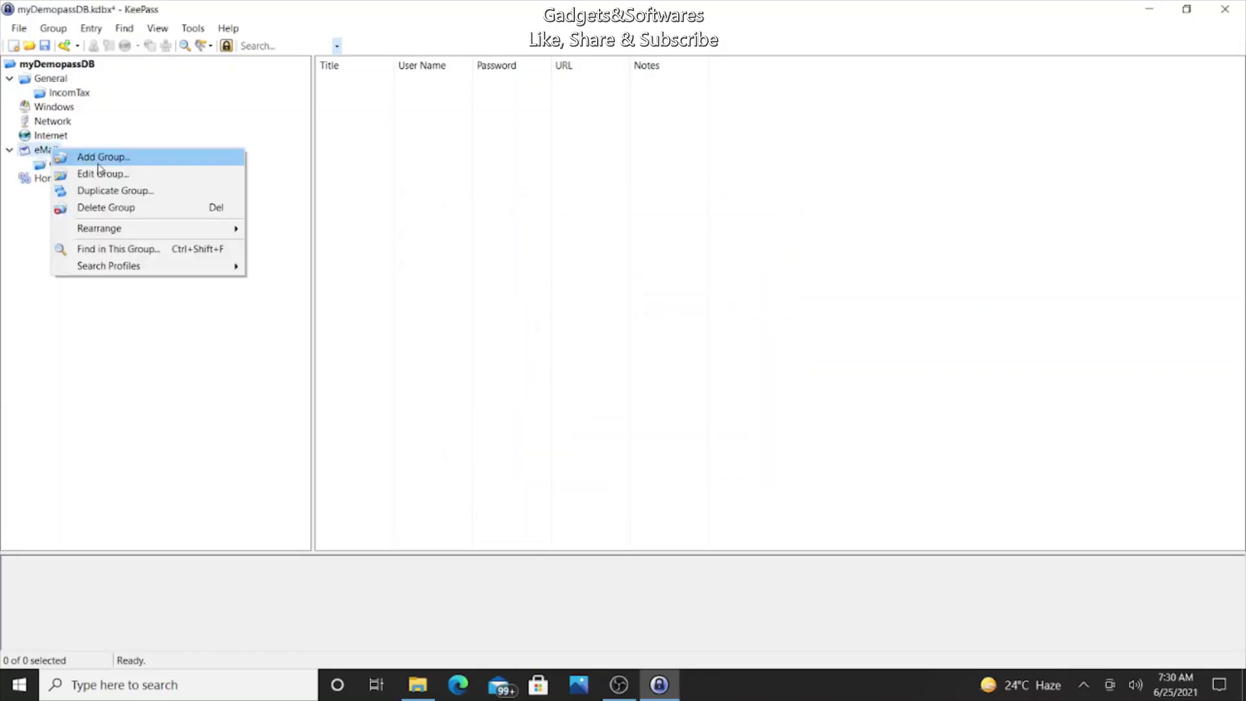
left_click(102, 158)
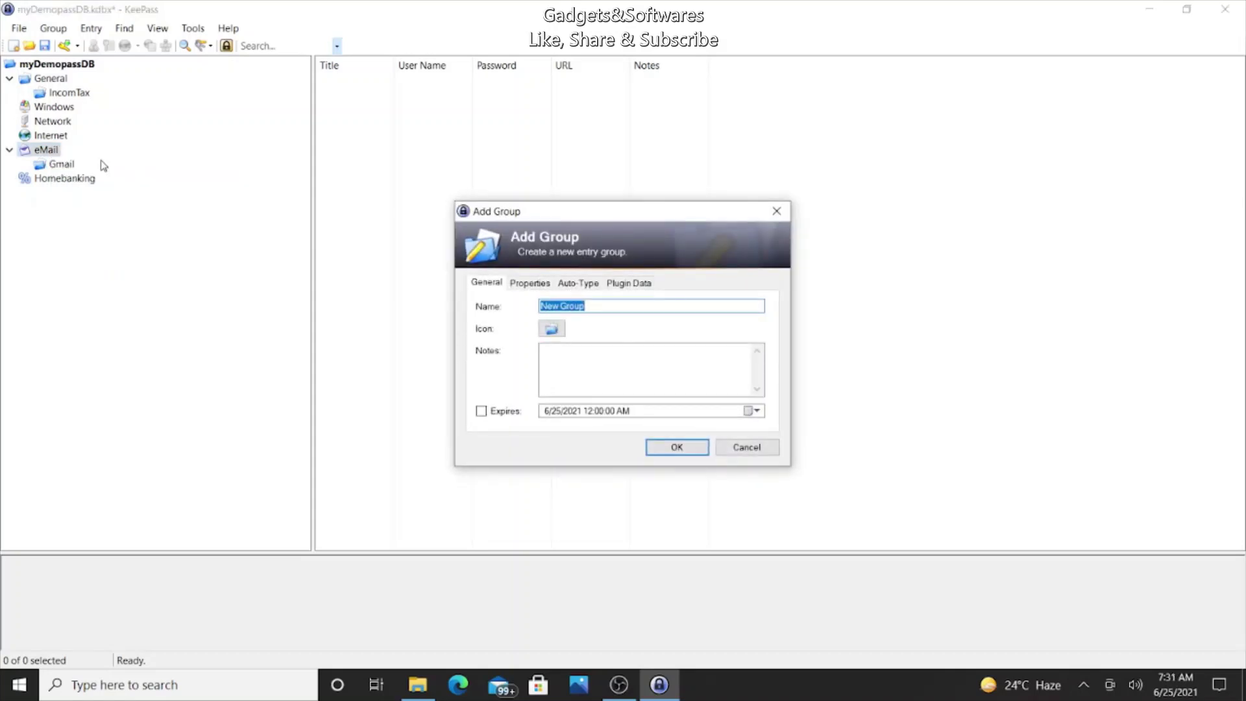
type("Yahoo")
key("Return")
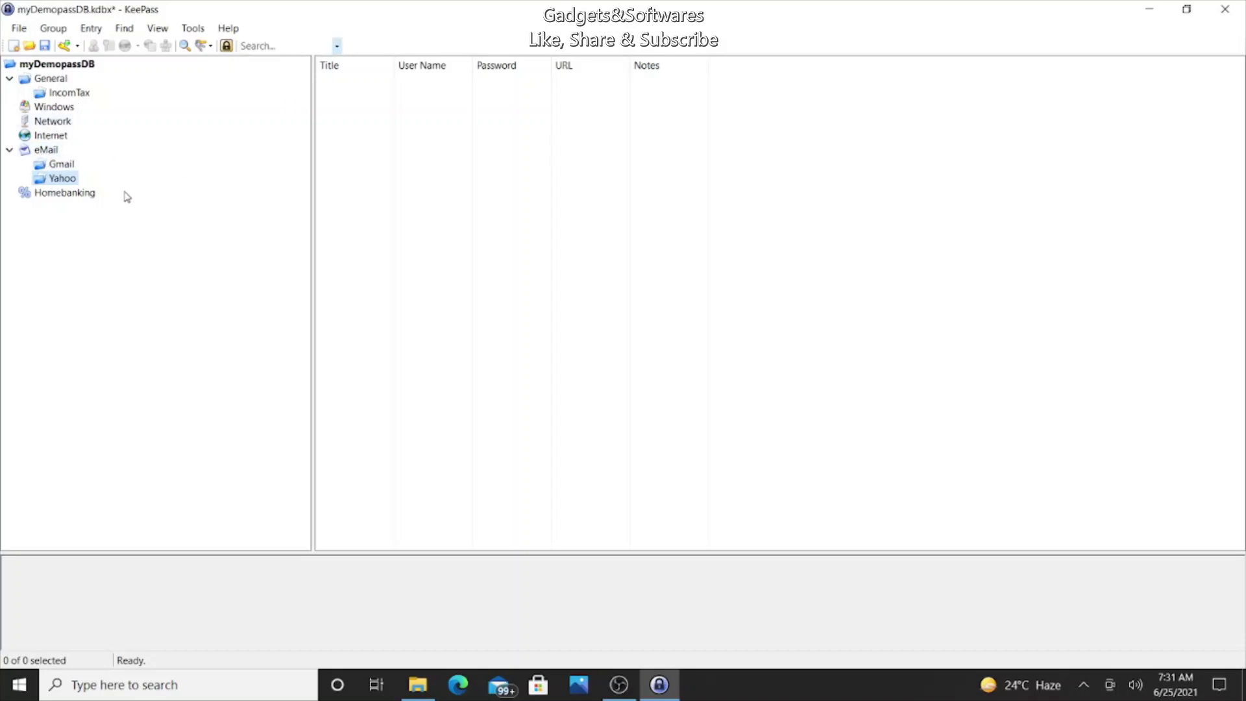
Step: Create a top-level BankingDetails group at the myDemopassDB root
right_click(89, 192)
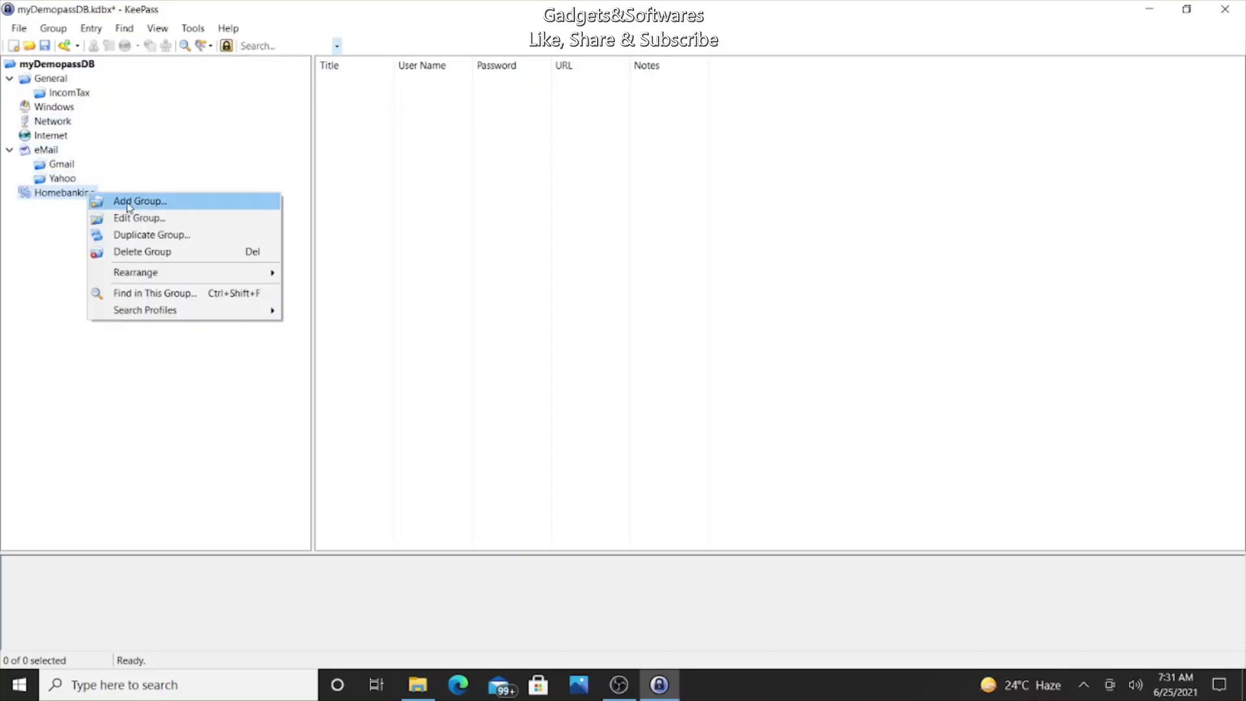
left_click(138, 155)
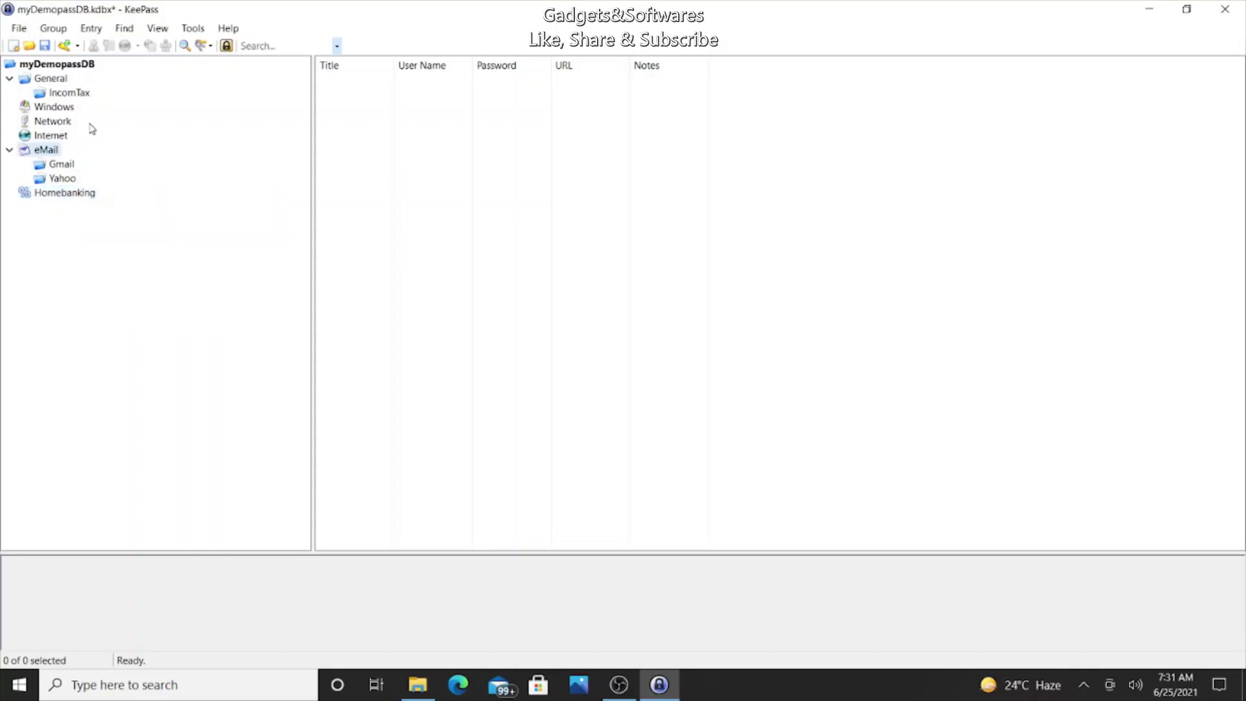
right_click(37, 68)
left_click(51, 79)
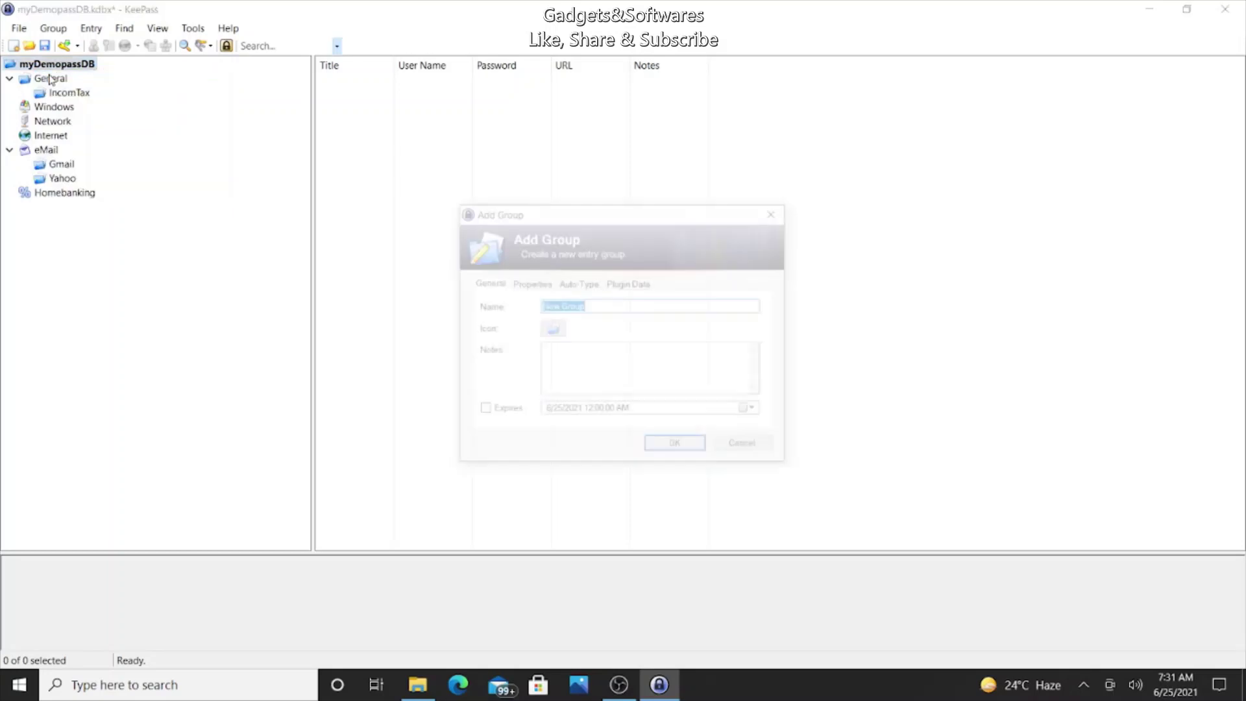
type("Ban")
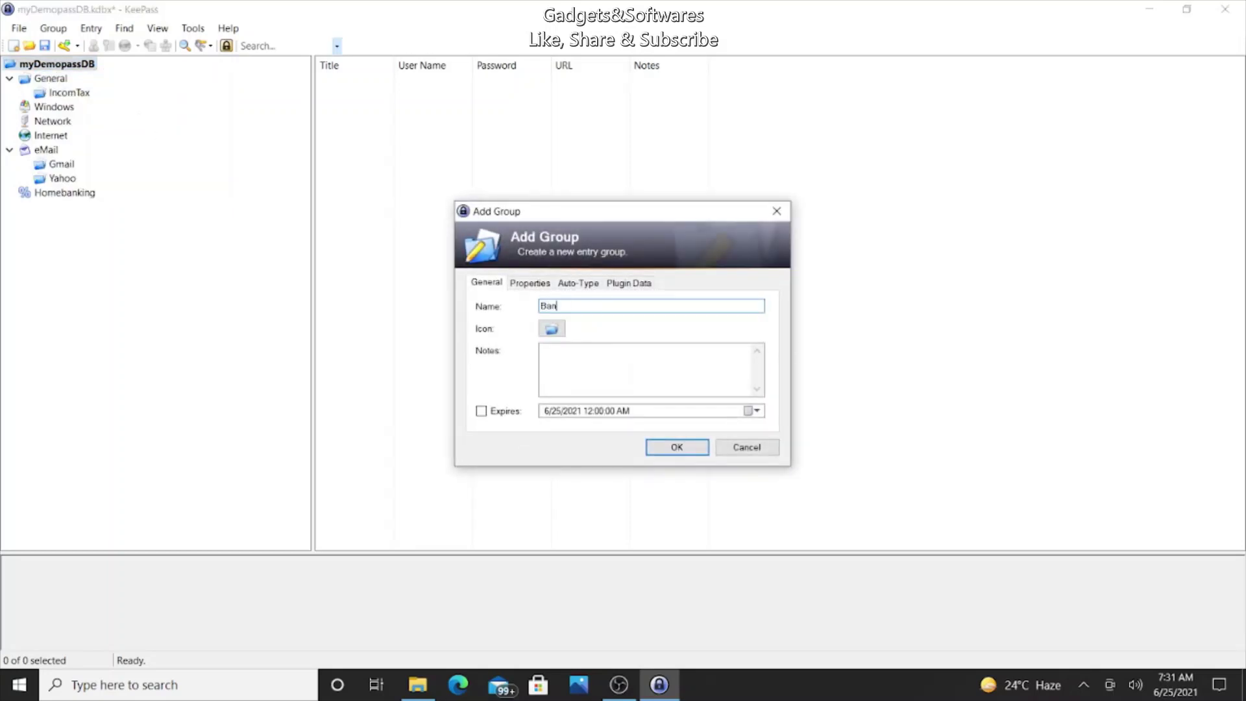
type("kingDetails")
left_click(693, 449)
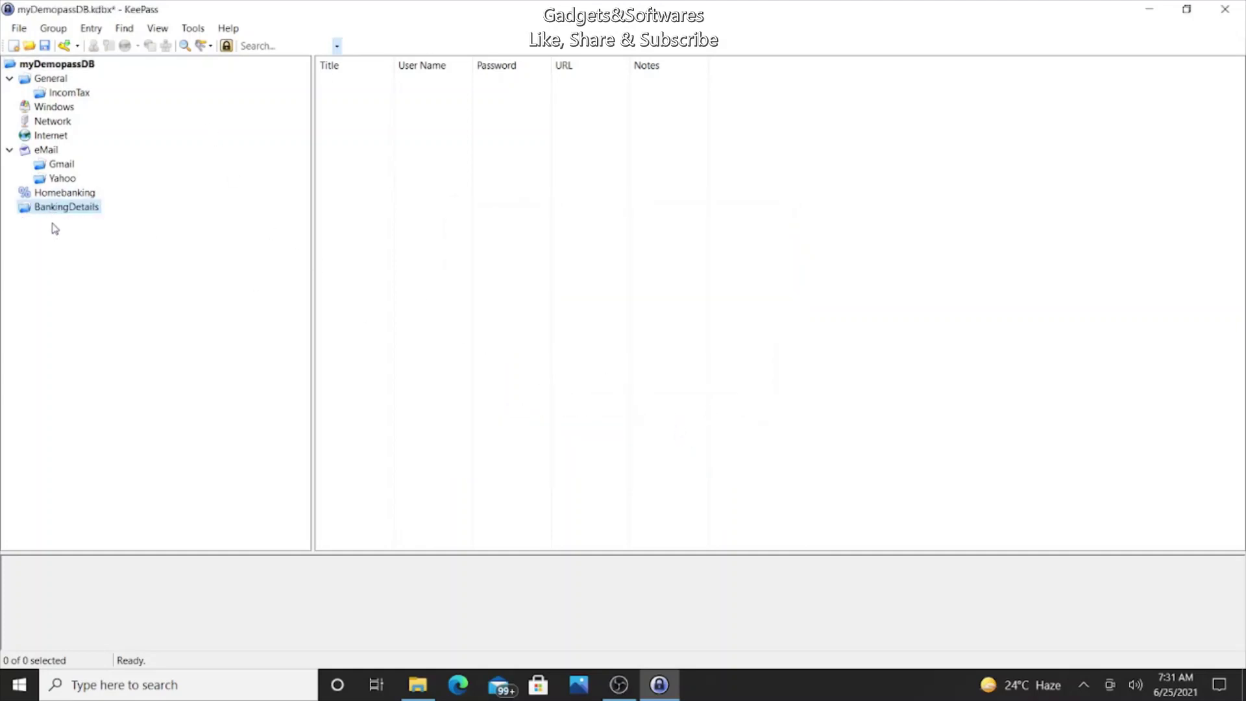